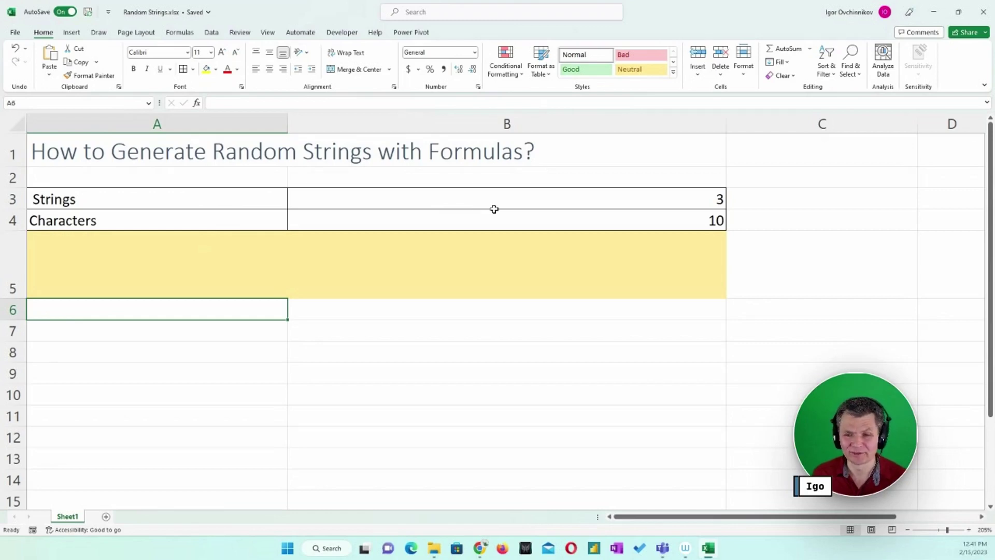
Switch to the ChatGPT conversation and review the prompt for an Excel formula generating a single random character or digit.
{"action": "left_click", "coordinate": [506, 199]}
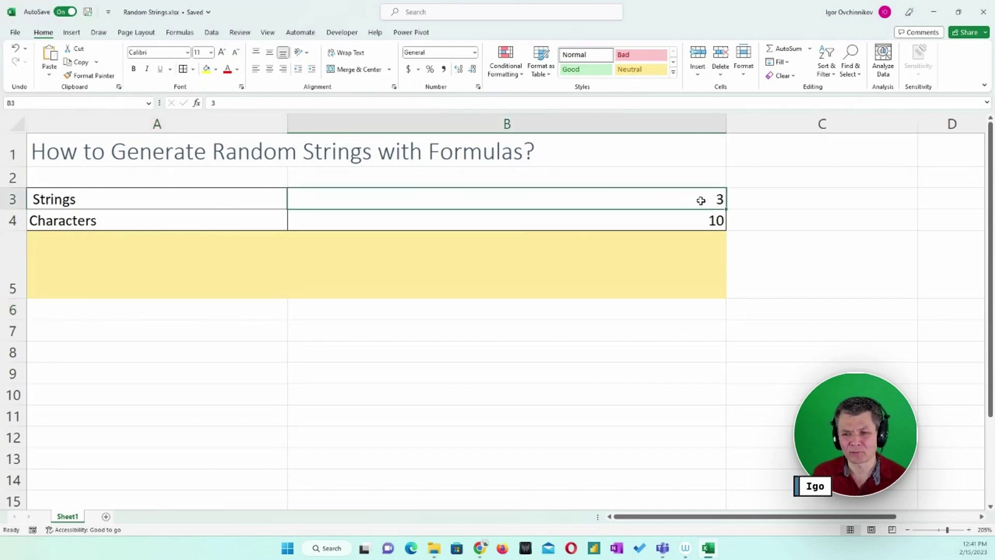
{"action": "left_click", "coordinate": [685, 224]}
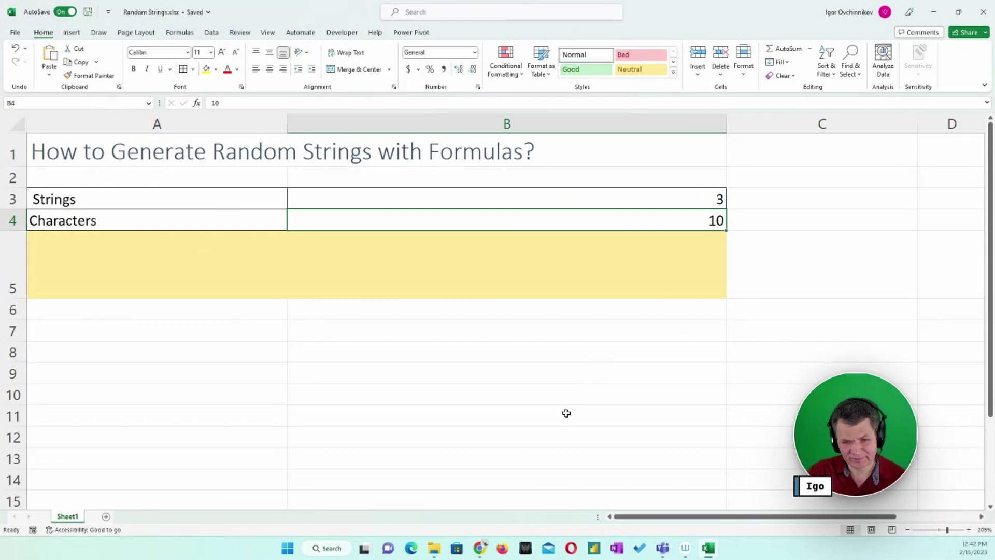
{"action": "key", "text": "alt"}
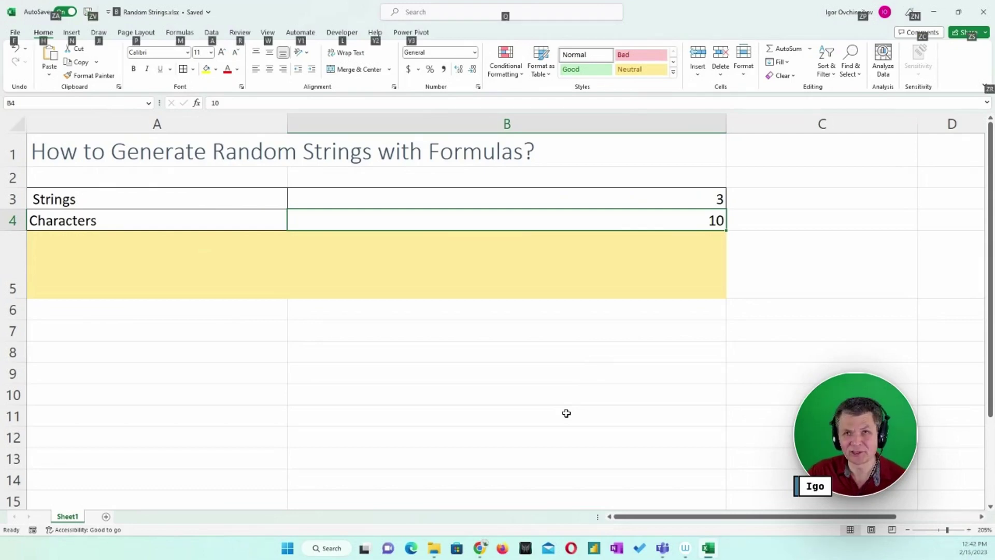
{"action": "key", "text": "alt+Tab"}
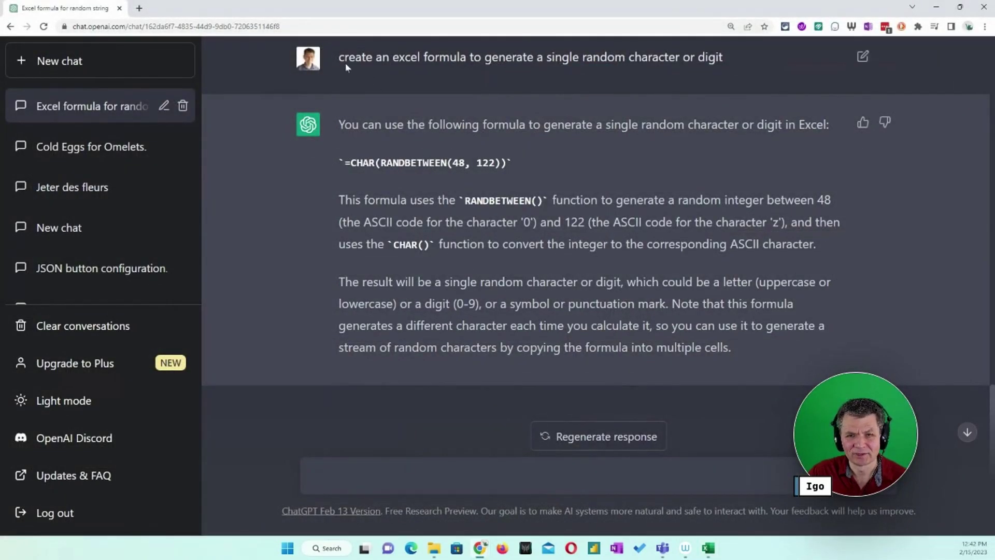
{"action": "left_click_drag", "start_coordinate": [339, 58], "coordinate": [716, 67]}
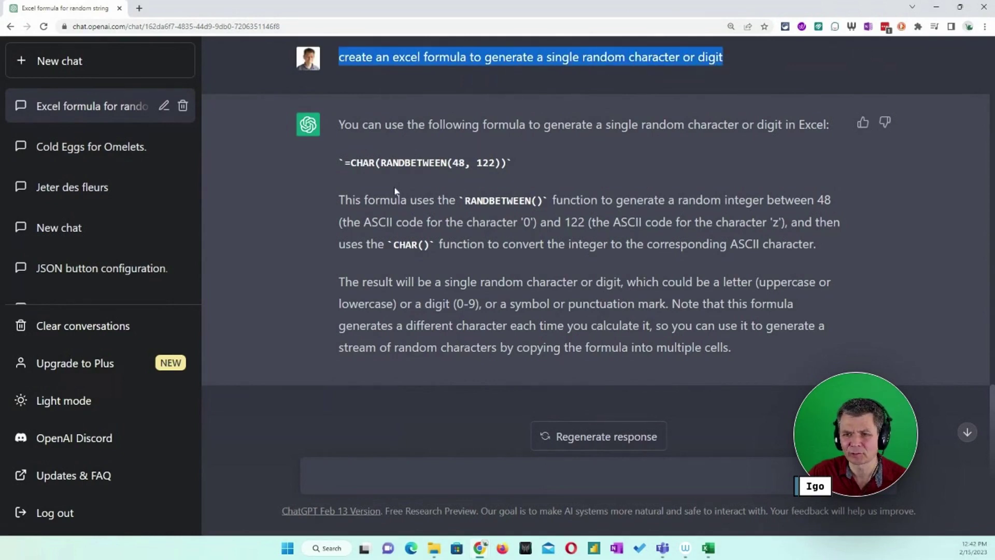
Copy the suggested formula =CHAR(RANDBETWEEN(48, 122)) from the ChatGPT answer and review its CHAR function and range arguments.
{"action": "left_click", "coordinate": [345, 161]}
{"action": "left_click_drag", "start_coordinate": [346, 161], "coordinate": [508, 164]}
{"action": "key", "text": "ctrl+c"}
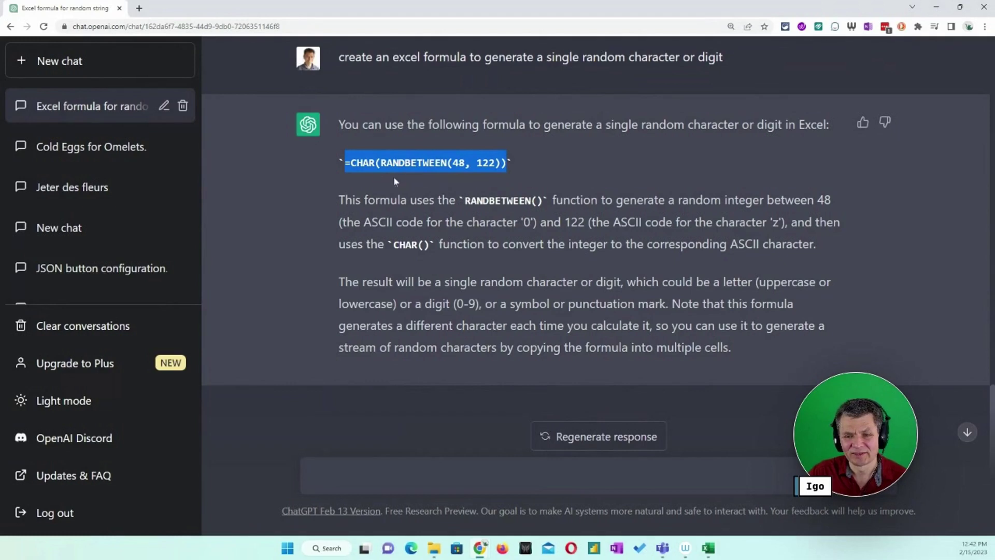
{"action": "left_click", "coordinate": [453, 163]}
{"action": "double_click", "coordinate": [456, 162]}
{"action": "left_click_drag", "start_coordinate": [461, 163], "coordinate": [496, 164]}
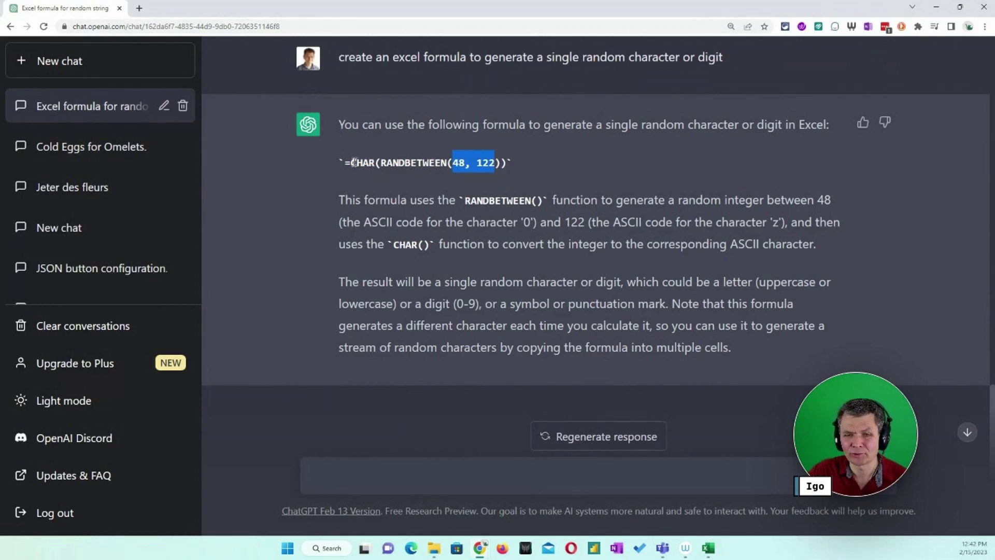
{"action": "left_click_drag", "start_coordinate": [349, 163], "coordinate": [371, 160]}
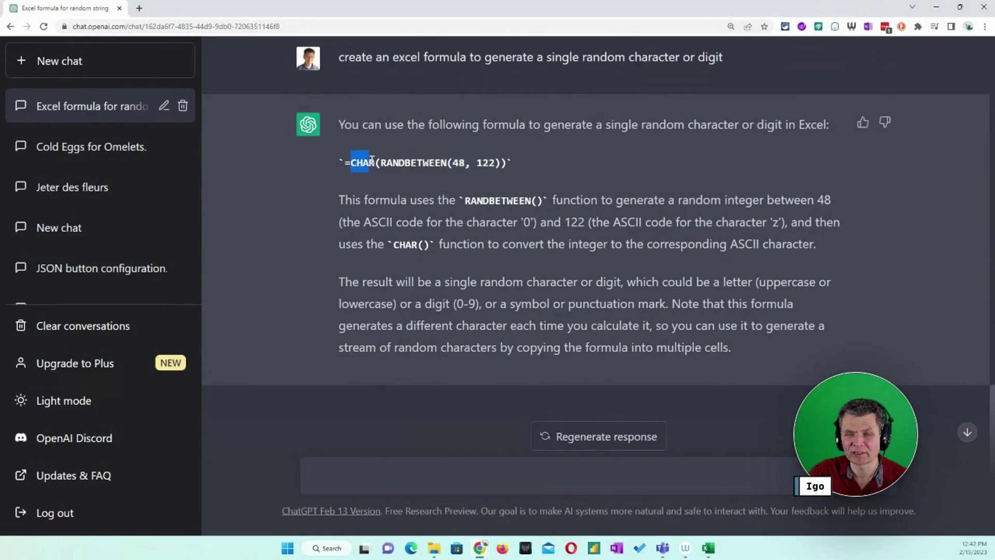
{"action": "triple_click", "coordinate": [379, 163]}
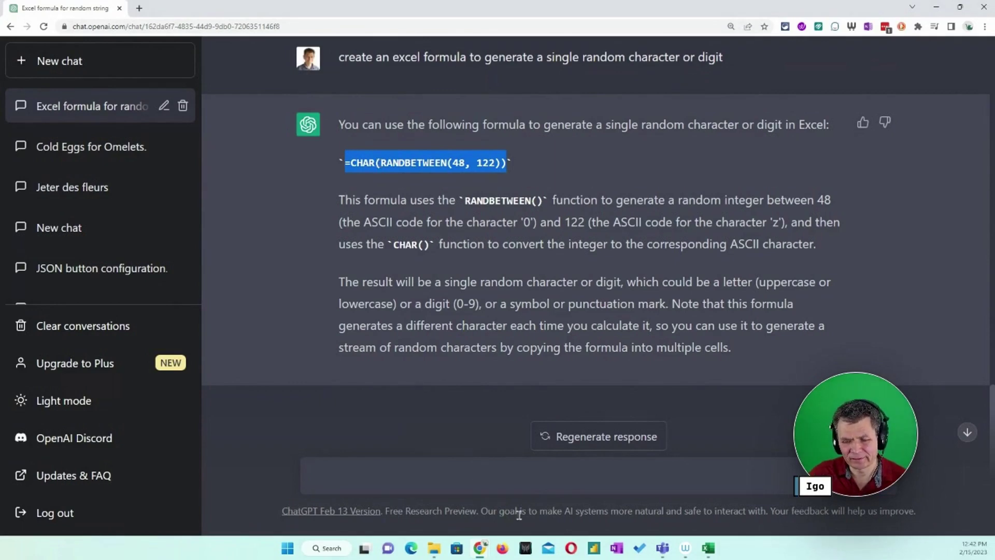
Switch back to Excel and paste the copied formula into B6, matching the destination formatting.
{"action": "key", "text": "alt+Tab"}
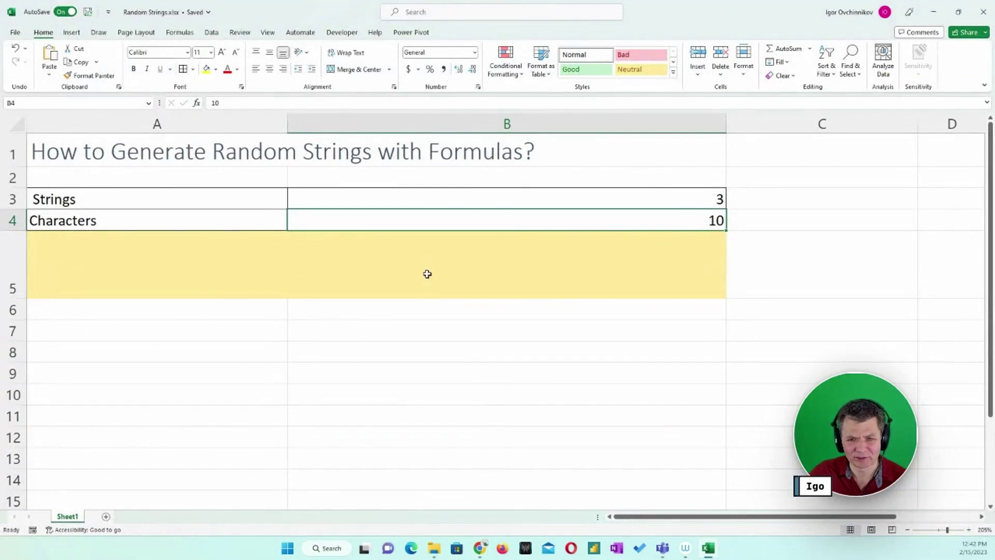
{"action": "left_click", "coordinate": [428, 308]}
{"action": "key", "text": "ctrl+v"}
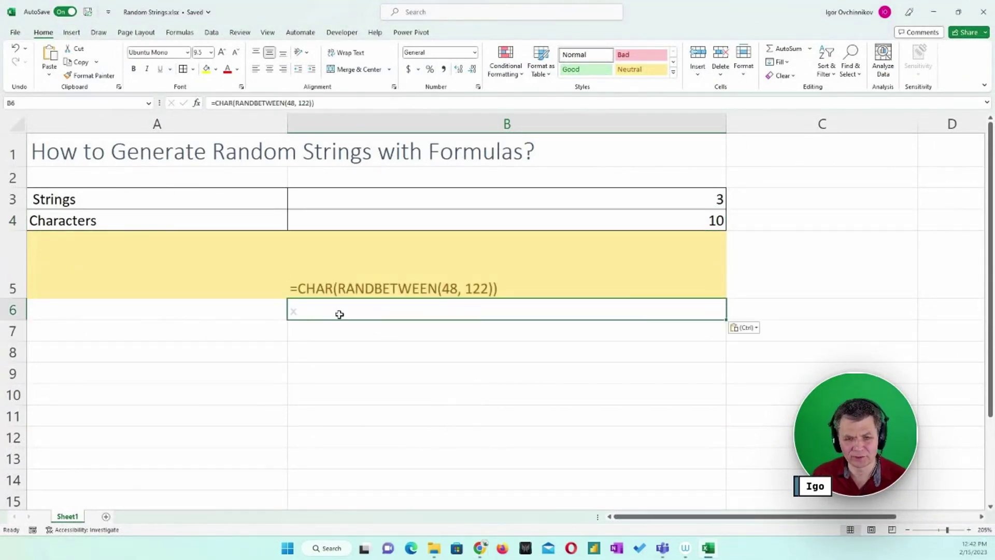
{"action": "left_click", "coordinate": [756, 328]}
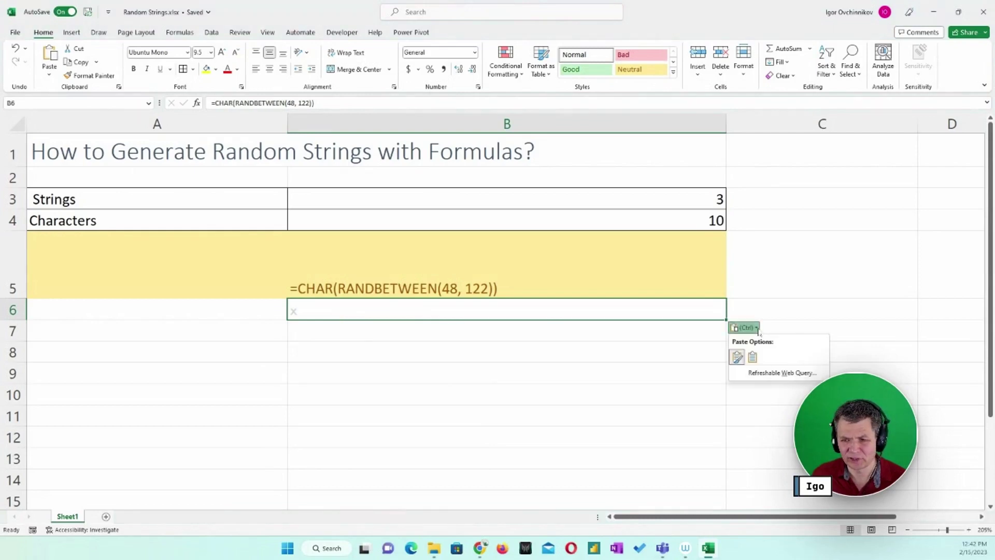
{"action": "left_click", "coordinate": [753, 357]}
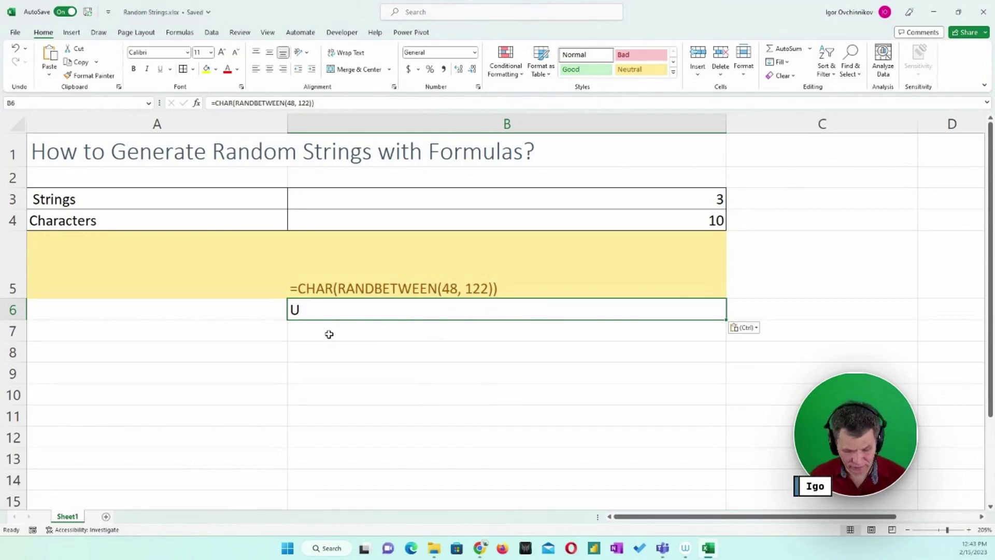
Recalculate the sheet several times to regenerate the character in B6, and fill its formula down to B12.
{"action": "key", "text": "F9"}
{"action": "key", "text": "F9"}
{"action": "key", "text": "F9"}
{"action": "key", "text": "F9"}
{"action": "key", "text": "F9"}
{"action": "key", "text": "F9"}
{"action": "key", "text": "F9"}
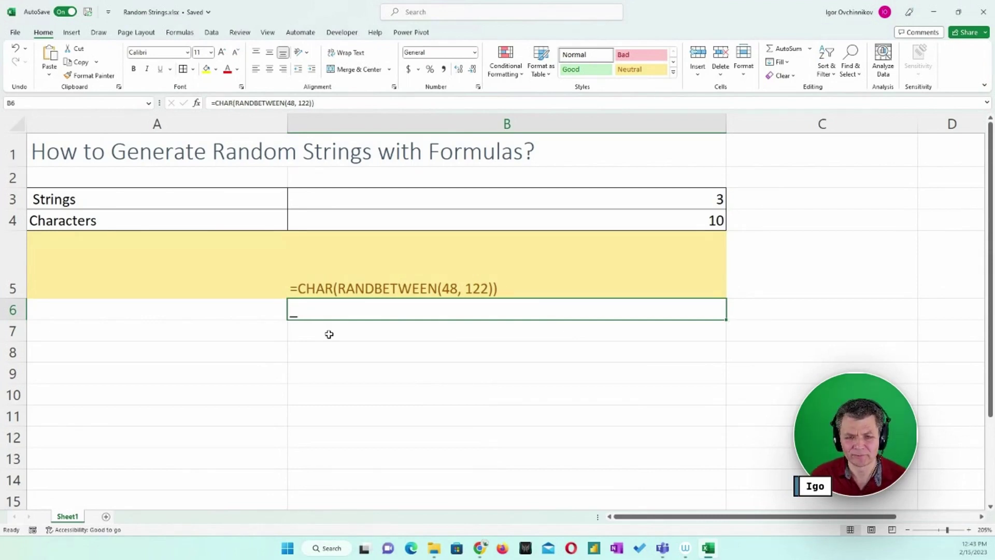
{"action": "left_click_drag", "start_coordinate": [726, 320], "coordinate": [720, 448]}
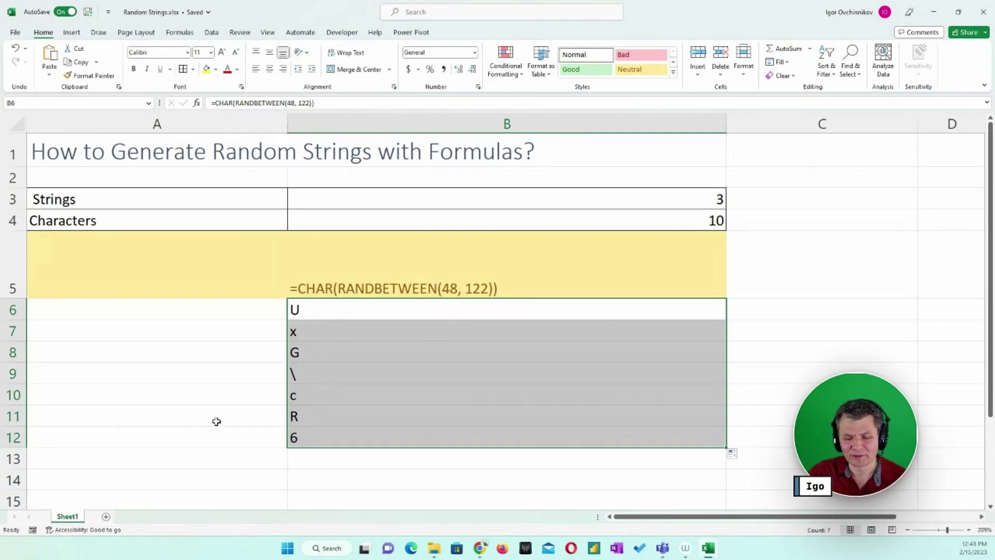
Enter the starting character code 48 in cell A15.
{"action": "scroll", "coordinate": [233, 423], "scroll_direction": "down", "scroll_amount": 2}
{"action": "left_click", "coordinate": [170, 336]}
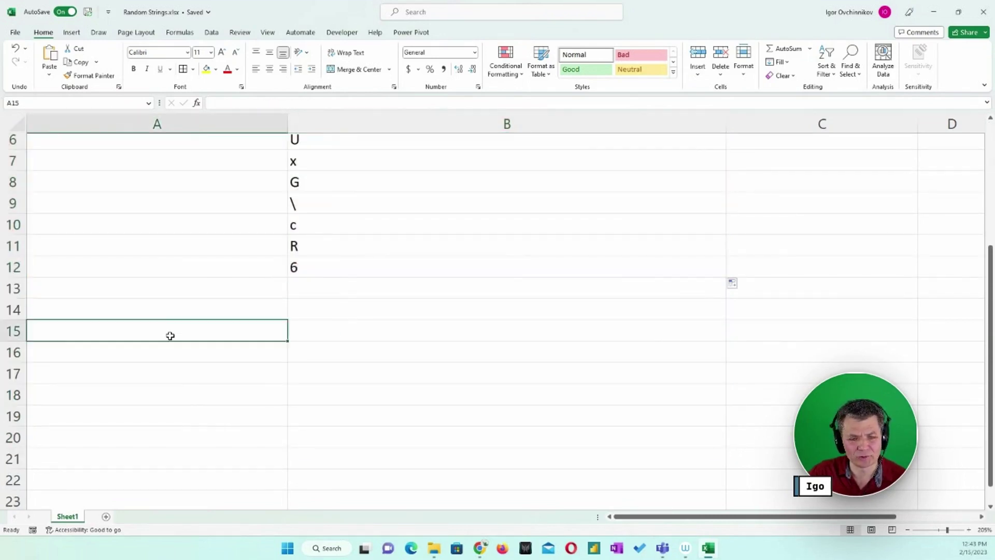
{"action": "type", "text": "48"}
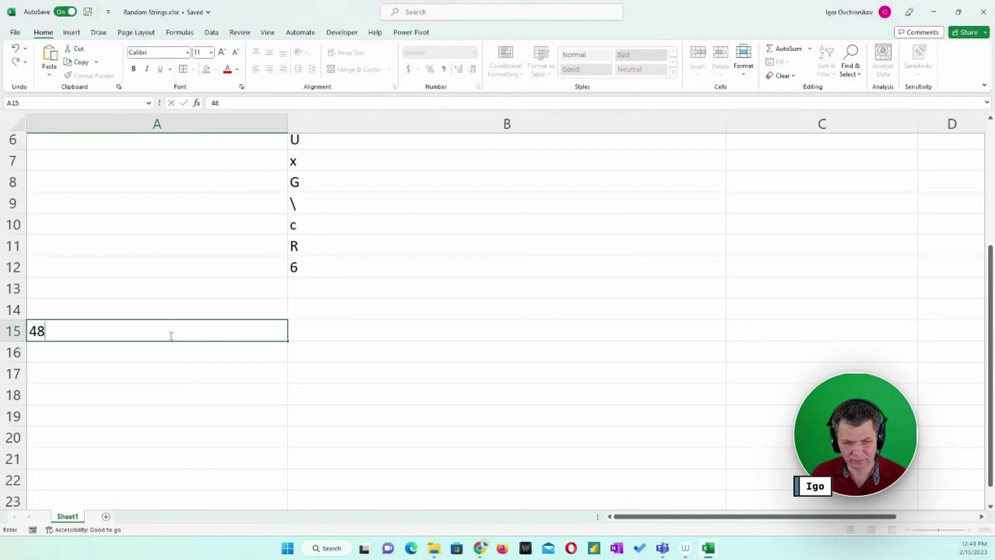
{"action": "key", "text": "Return"}
Fill column A from A15 down to A187 as a series of consecutive numbers.
{"action": "scroll", "coordinate": [244, 322], "scroll_direction": "up", "scroll_amount": 2}
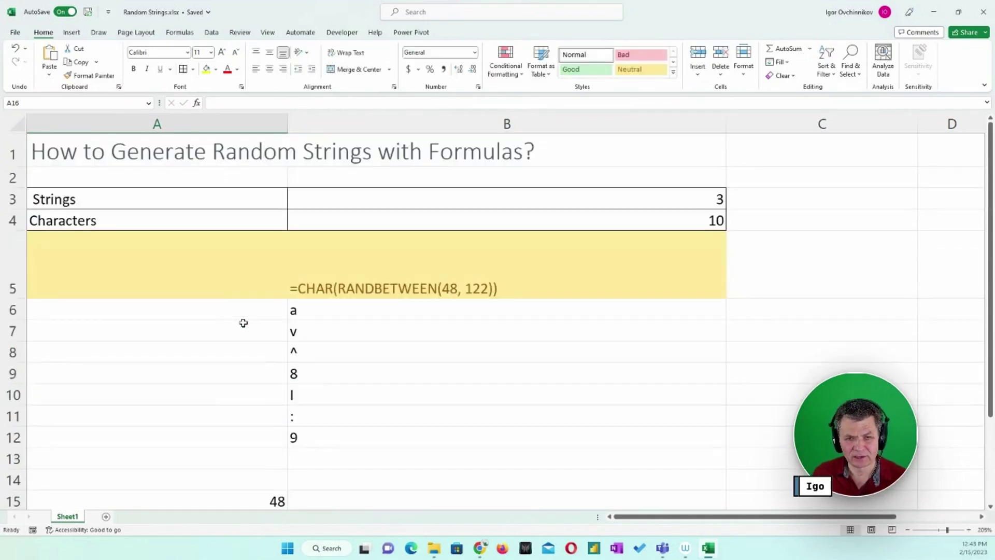
{"action": "scroll", "coordinate": [363, 307], "scroll_direction": "down", "scroll_amount": 2}
{"action": "left_click", "coordinate": [280, 416]}
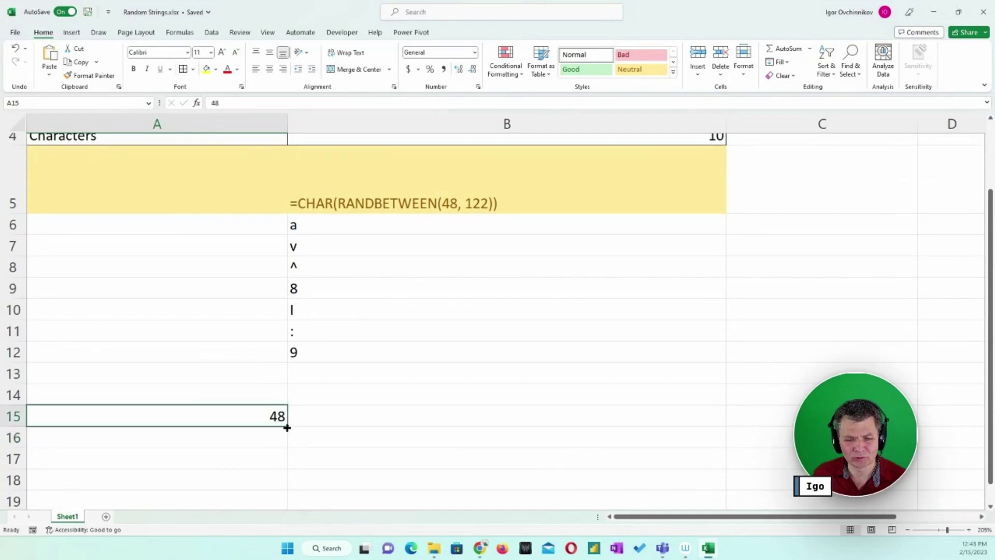
{"action": "left_click_drag", "start_coordinate": [288, 427], "coordinate": [277, 444]}
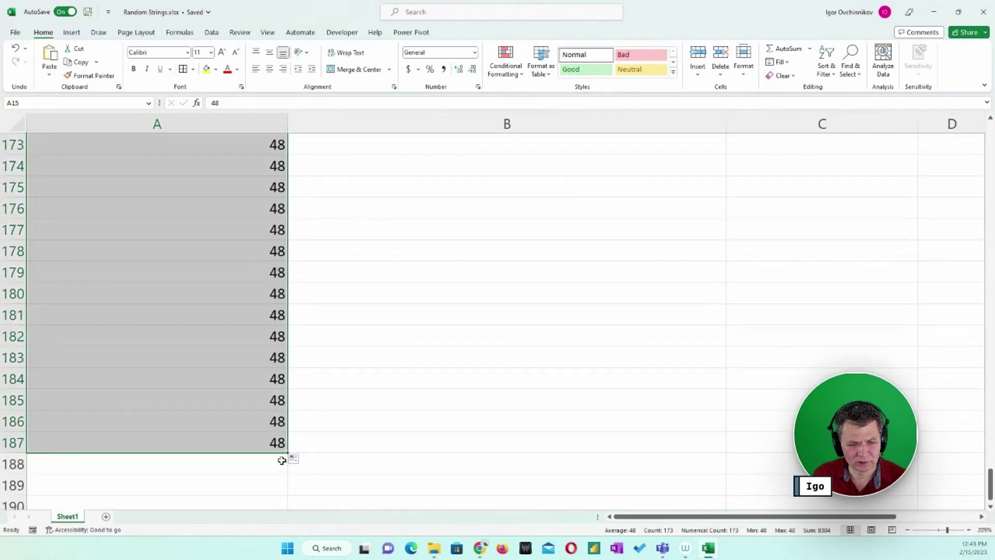
{"action": "left_click", "coordinate": [292, 460]}
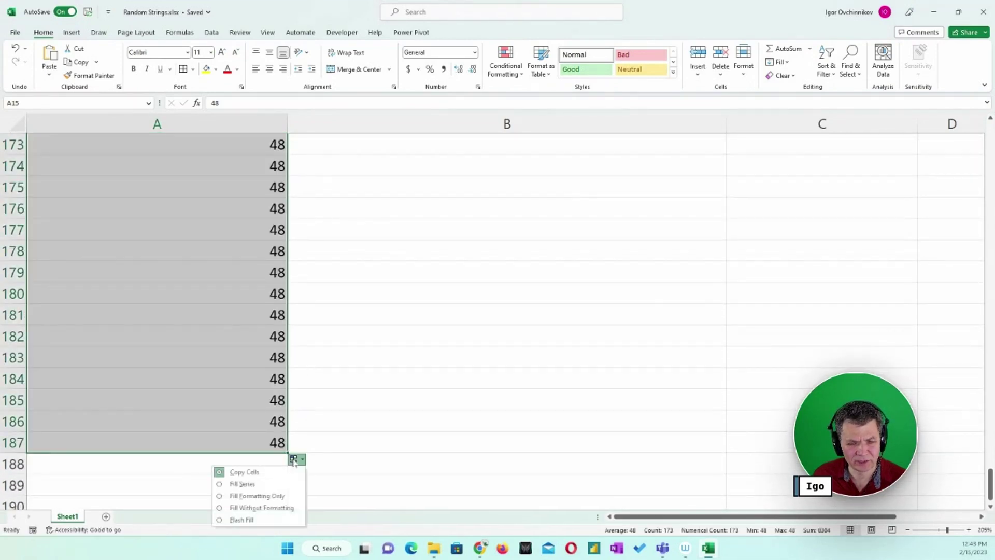
{"action": "left_click", "coordinate": [277, 485]}
Delete the codes above 122 from the series, from A90 down to its end.
{"action": "scroll", "coordinate": [277, 477], "scroll_direction": "down", "scroll_amount": 16}
{"action": "scroll", "coordinate": [276, 477], "scroll_direction": "down", "scroll_amount": 20}
{"action": "scroll", "coordinate": [276, 477], "scroll_direction": "up", "scroll_amount": 7}
{"action": "scroll", "coordinate": [276, 477], "scroll_direction": "up", "scroll_amount": 13}
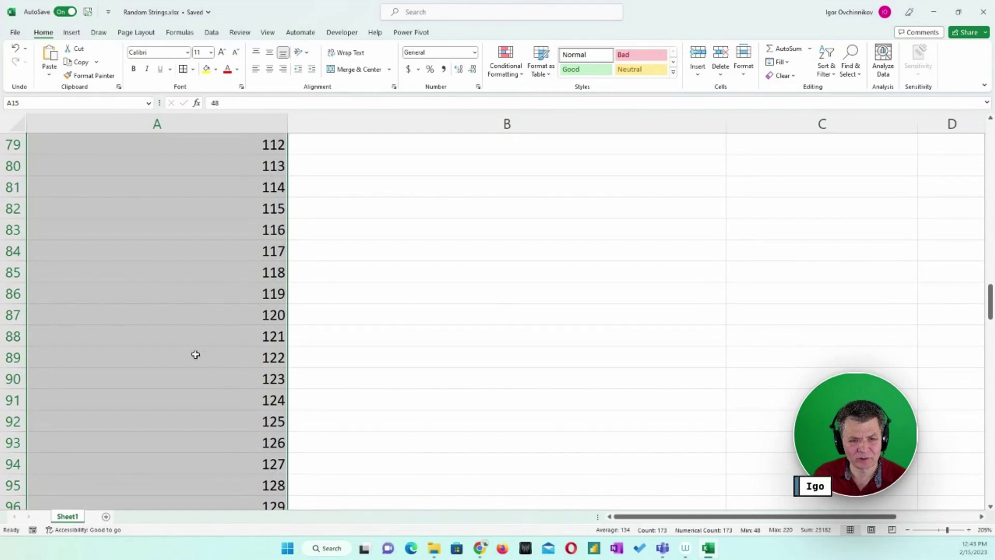
{"action": "left_click", "coordinate": [190, 376]}
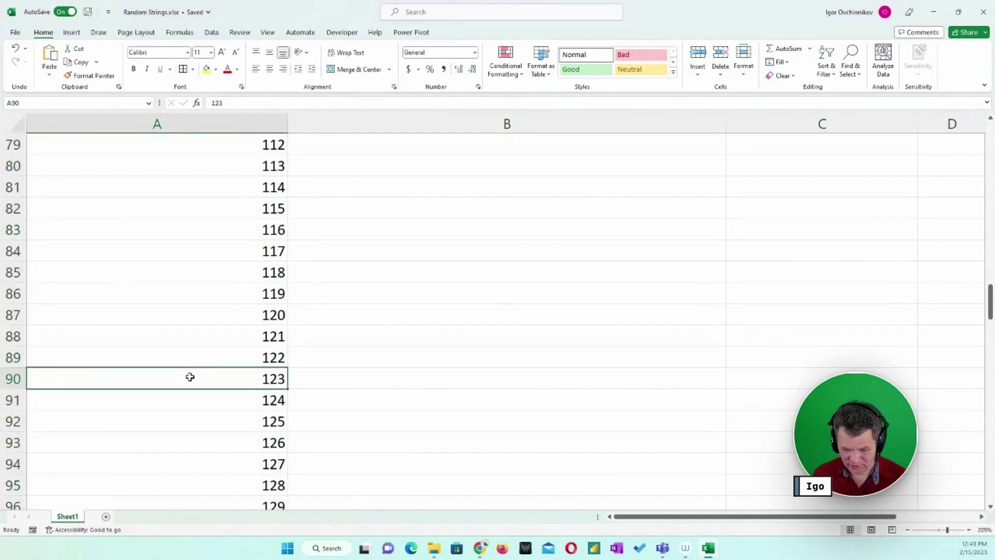
{"action": "key", "text": "ctrl+shift+Down"}
{"action": "key", "text": "Delete"}
Enter the formula =CHAR(A15) in B15 and fill it down alongside the whole code series to B89.
{"action": "scroll", "coordinate": [190, 377], "scroll_direction": "up", "scroll_amount": 20}
{"action": "scroll", "coordinate": [377, 276], "scroll_direction": "up", "scroll_amount": 20}
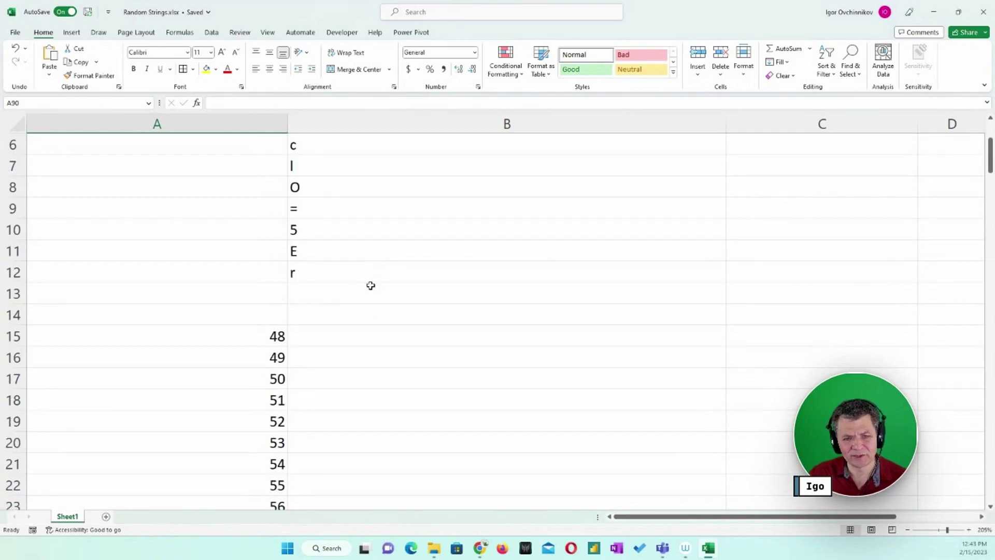
{"action": "left_click", "coordinate": [368, 334]}
{"action": "type", "text": "=cha"}
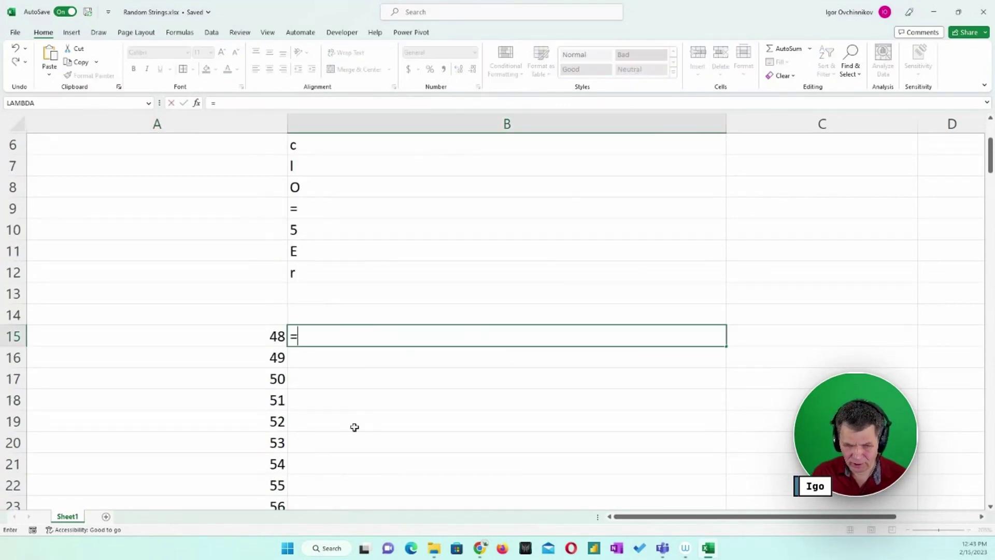
{"action": "key", "text": "Tab"}
{"action": "key", "text": "Left"}
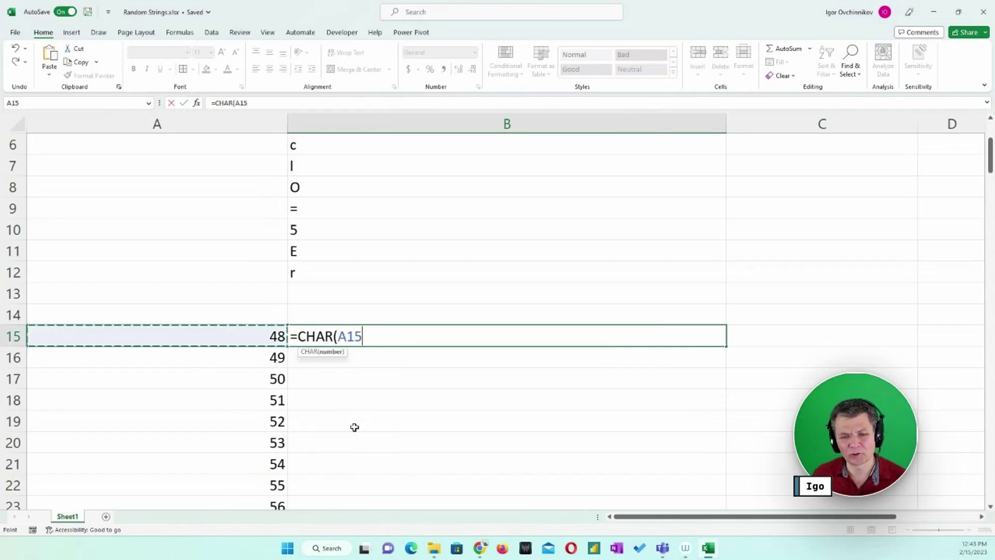
{"action": "key", "text": "Return"}
{"action": "left_click", "coordinate": [404, 337]}
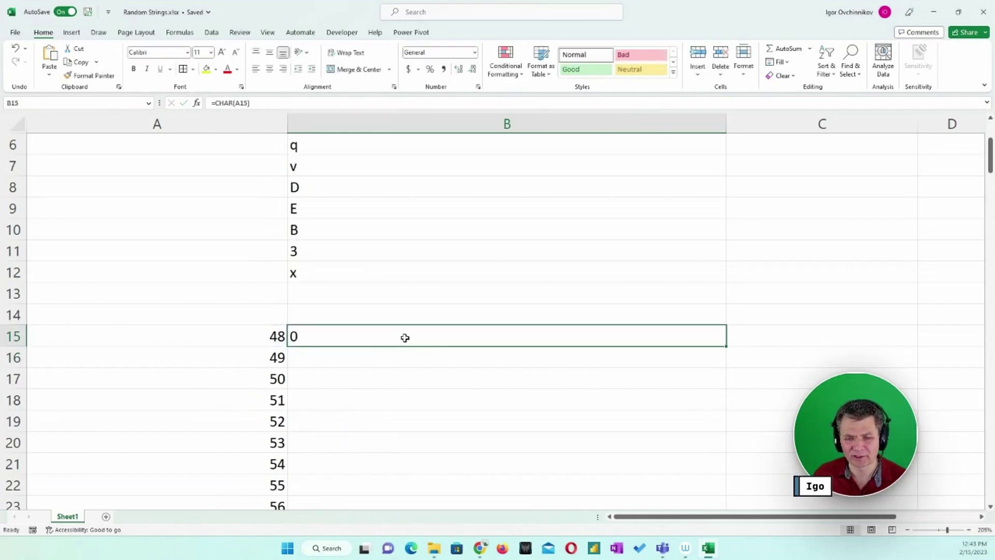
{"action": "double_click", "coordinate": [727, 345]}
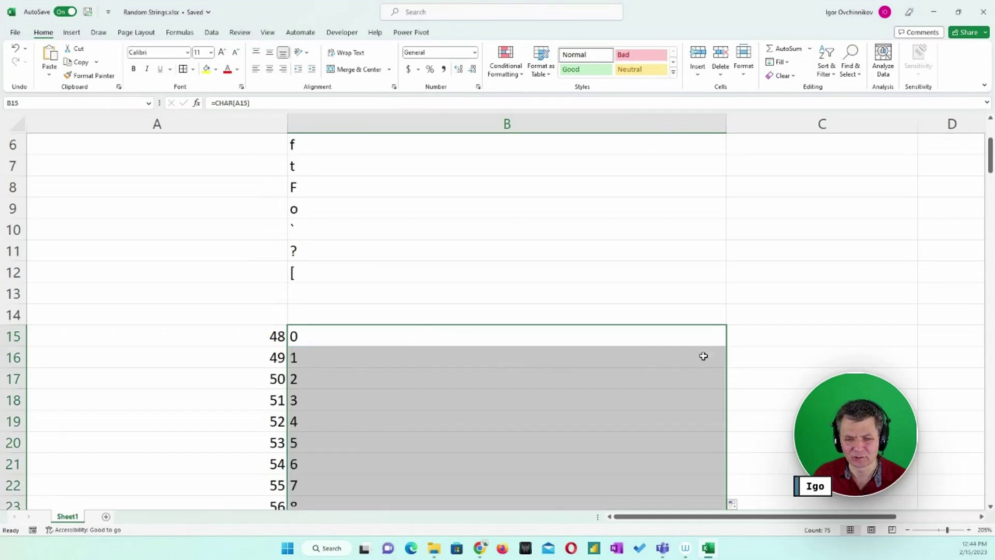
Examine which characters the codes from 48 to 122 produce in column B and check the CHAR formula in B15.
{"action": "scroll", "coordinate": [321, 349], "scroll_direction": "down", "scroll_amount": 2}
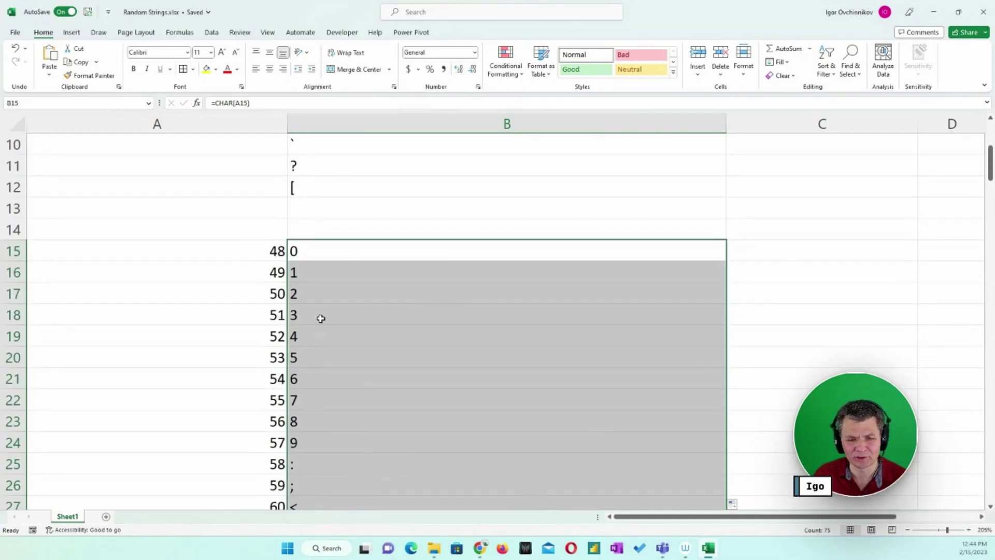
{"action": "scroll", "coordinate": [321, 319], "scroll_direction": "down", "scroll_amount": 4}
{"action": "scroll", "coordinate": [320, 318], "scroll_direction": "down", "scroll_amount": 8}
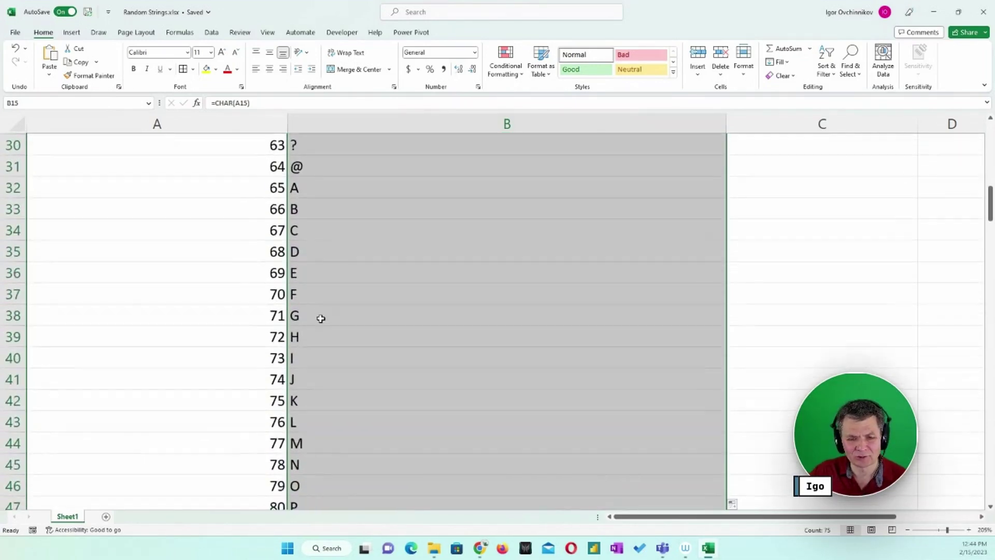
{"action": "scroll", "coordinate": [321, 317], "scroll_direction": "up", "scroll_amount": 2}
{"action": "scroll", "coordinate": [320, 315], "scroll_direction": "down", "scroll_amount": 12}
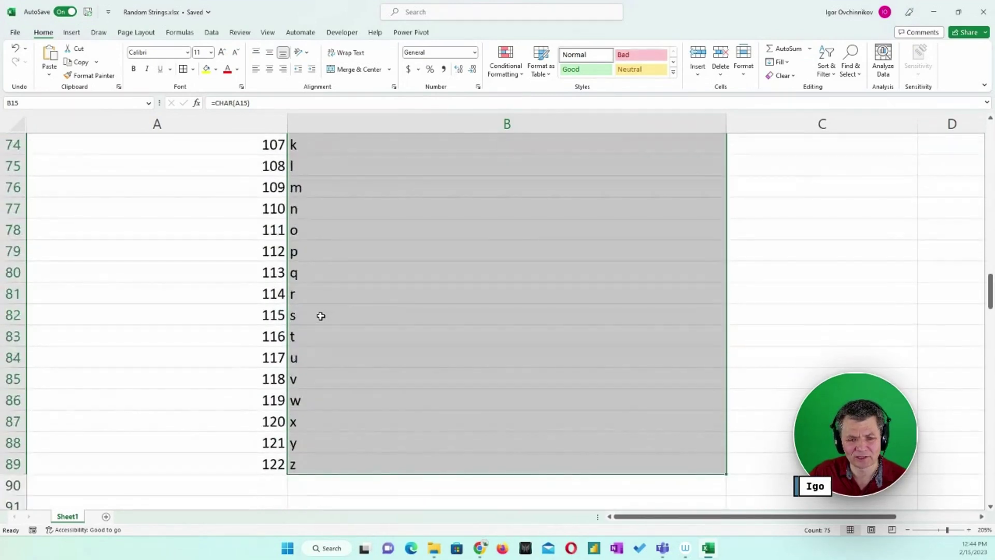
{"action": "scroll", "coordinate": [321, 298], "scroll_direction": "up", "scroll_amount": 20}
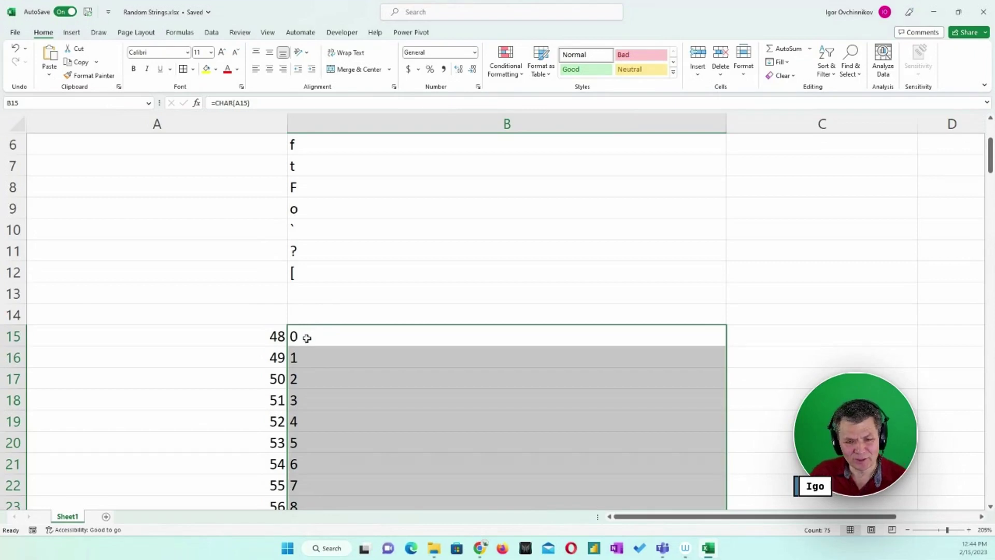
{"action": "double_click", "coordinate": [306, 337]}
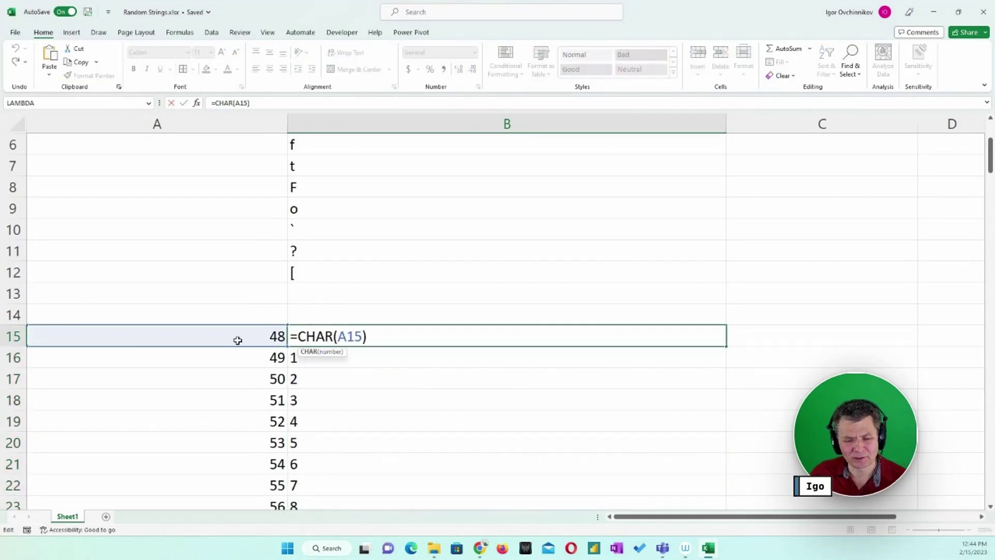
{"action": "key", "text": "ctrl+Return"}
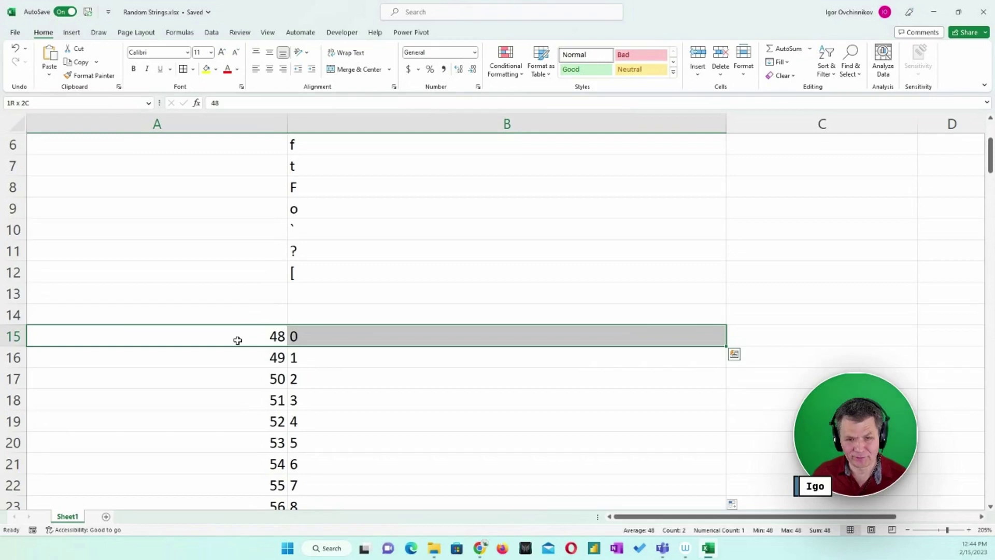
{"action": "key", "text": "alt"}
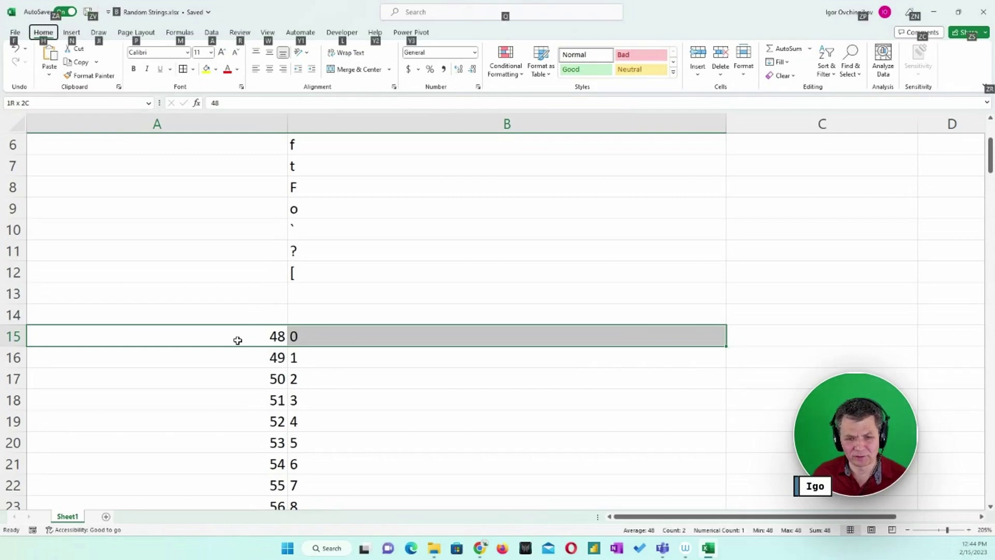
Clear the character codes and their characters from columns A and B, from row 15 down to the end of the series.
{"action": "key", "text": "ctrl+shift+Down"}
{"action": "scroll", "coordinate": [238, 340], "scroll_direction": "up", "scroll_amount": 20}
Fill the formula =CHAR(RANDBETWEEN(48, 122)) from B6 down to B14.
{"action": "left_click", "coordinate": [315, 333]}
{"action": "double_click", "coordinate": [337, 310]}
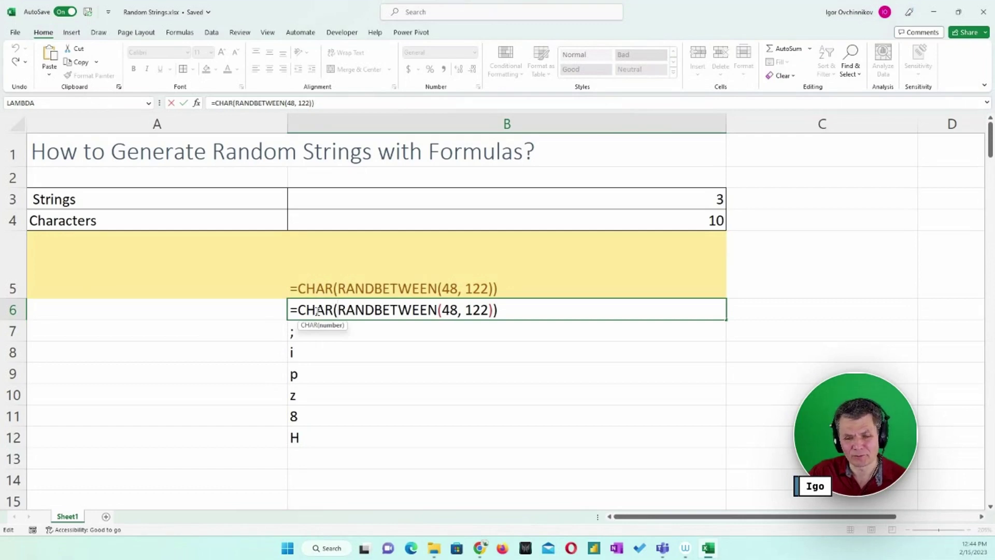
{"action": "key", "text": "ctrl+Return"}
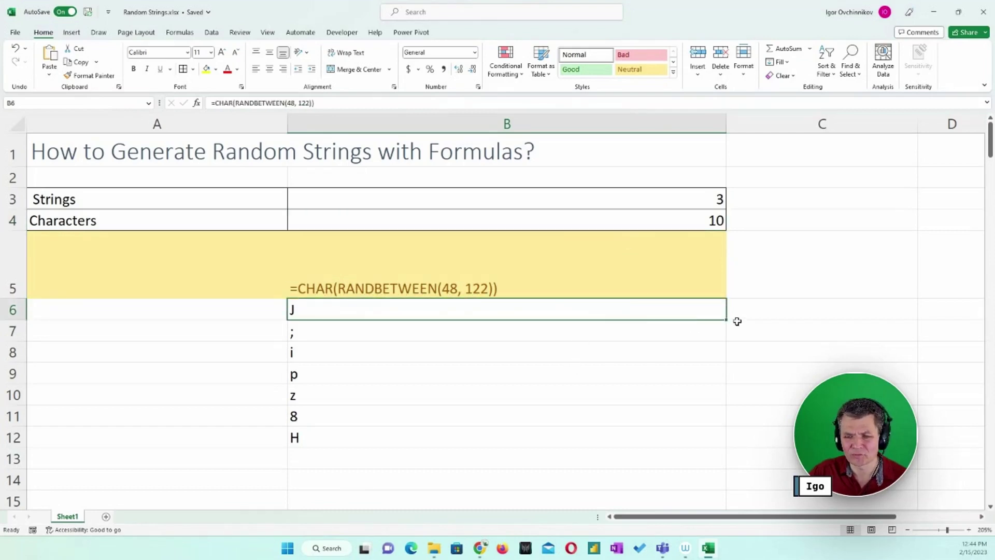
{"action": "left_click_drag", "start_coordinate": [726, 319], "coordinate": [727, 485]}
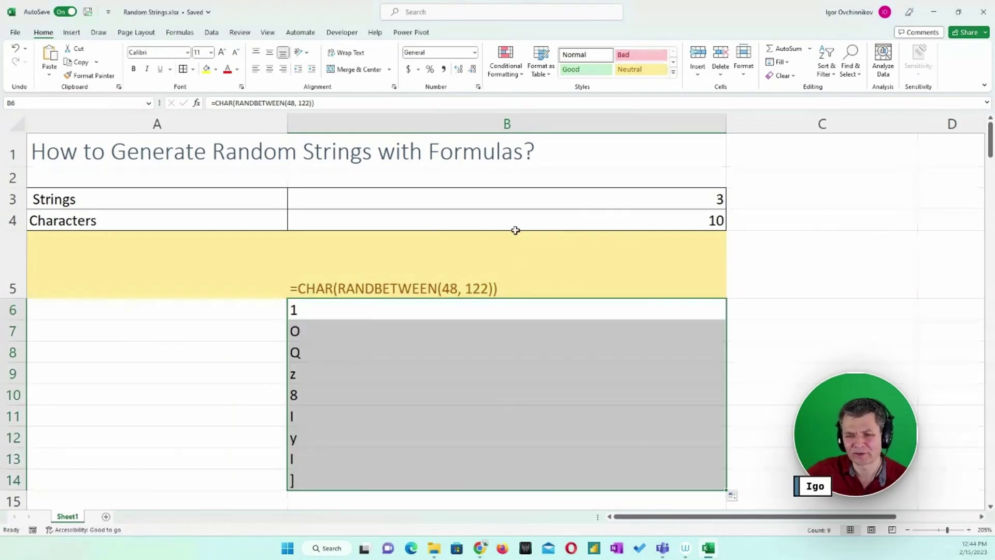
{"action": "left_click", "coordinate": [601, 222]}
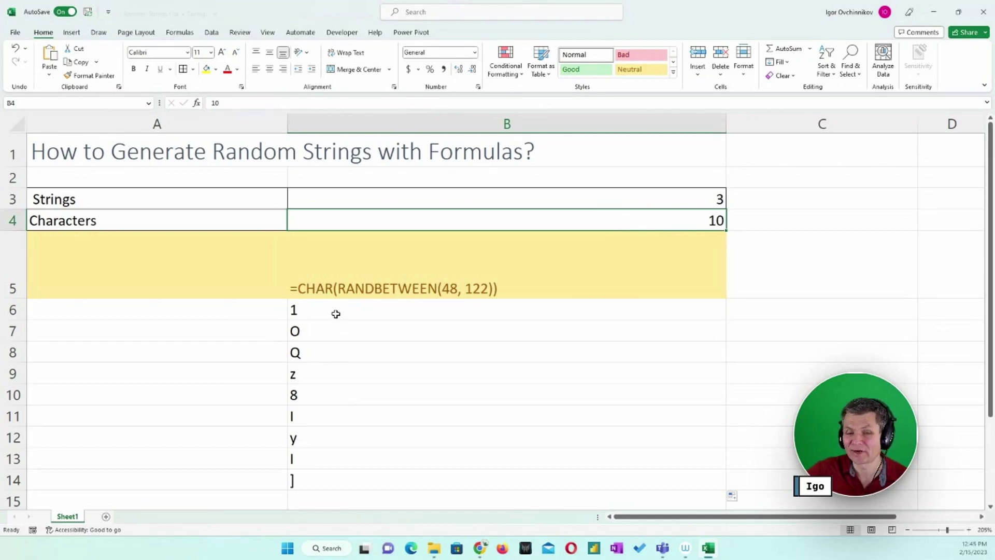
Start a TEXTJOIN formula in C6 that references the random characters in B6:B14.
{"action": "left_click", "coordinate": [774, 313]}
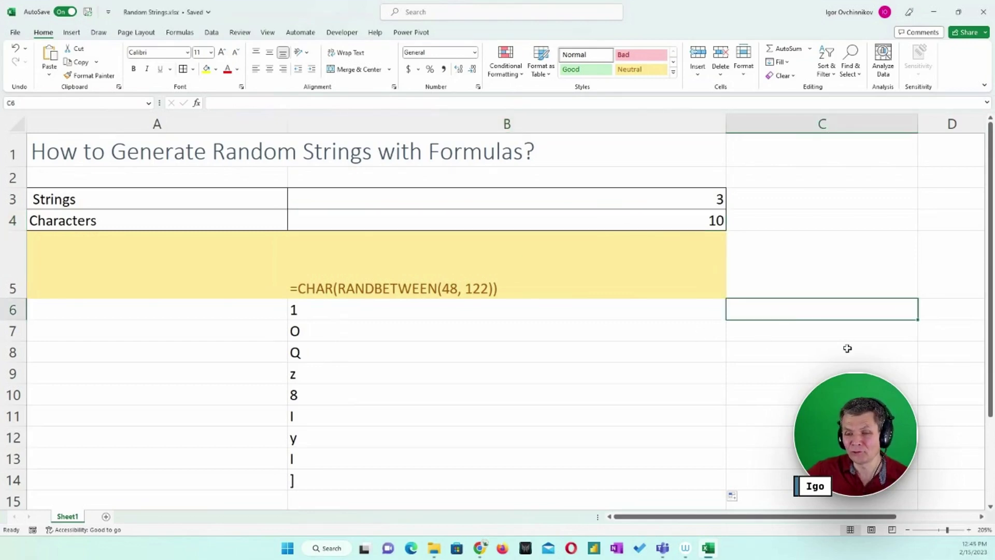
{"action": "type", "text": "="}
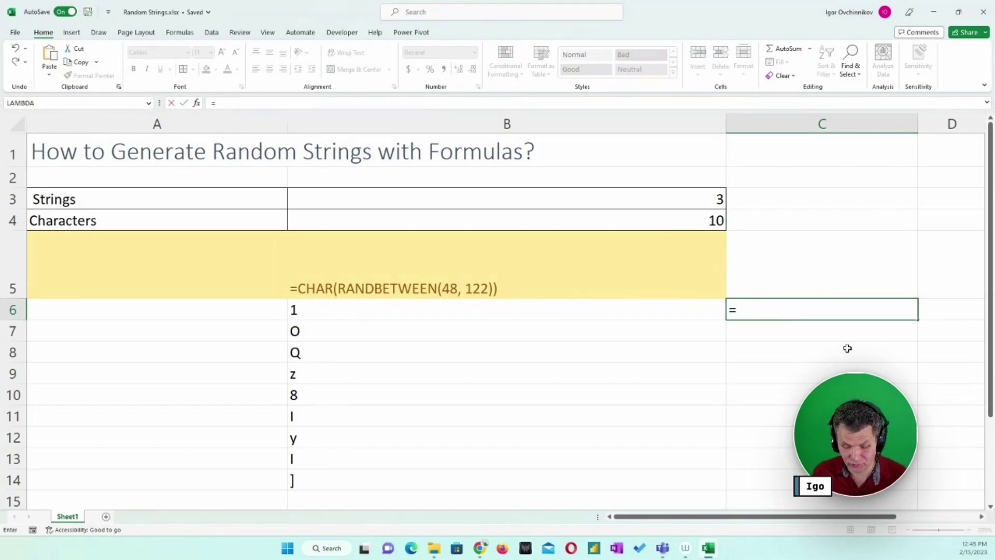
{"action": "type", "text": "tex"}
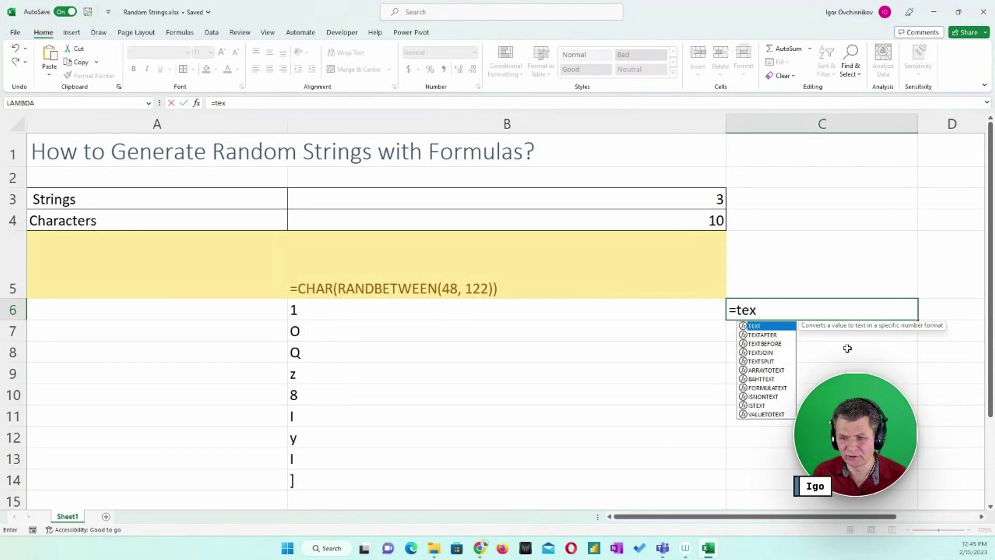
{"action": "type", "text": "j"}
{"action": "key", "text": "BackSpace"}
{"action": "type", "text": "t"}
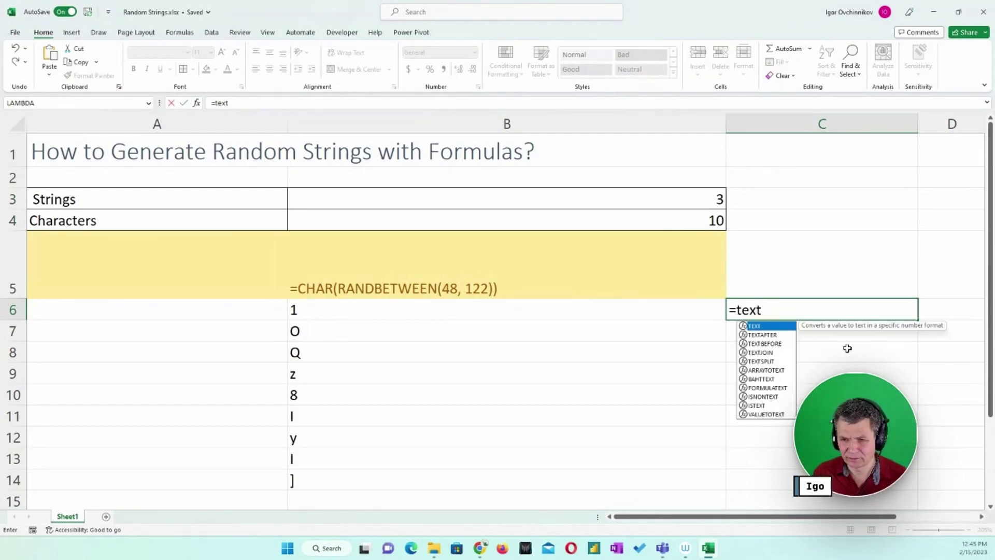
{"action": "type", "text": "j"}
{"action": "key", "text": "Tab"}
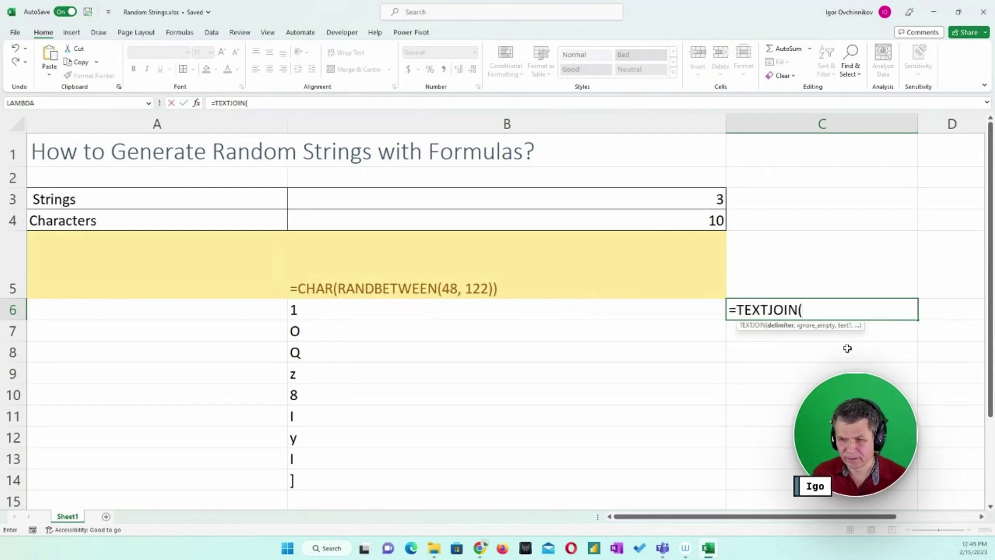
{"action": "left_click_drag", "start_coordinate": [698, 317], "coordinate": [705, 476]}
{"action": "key", "text": "Return"}
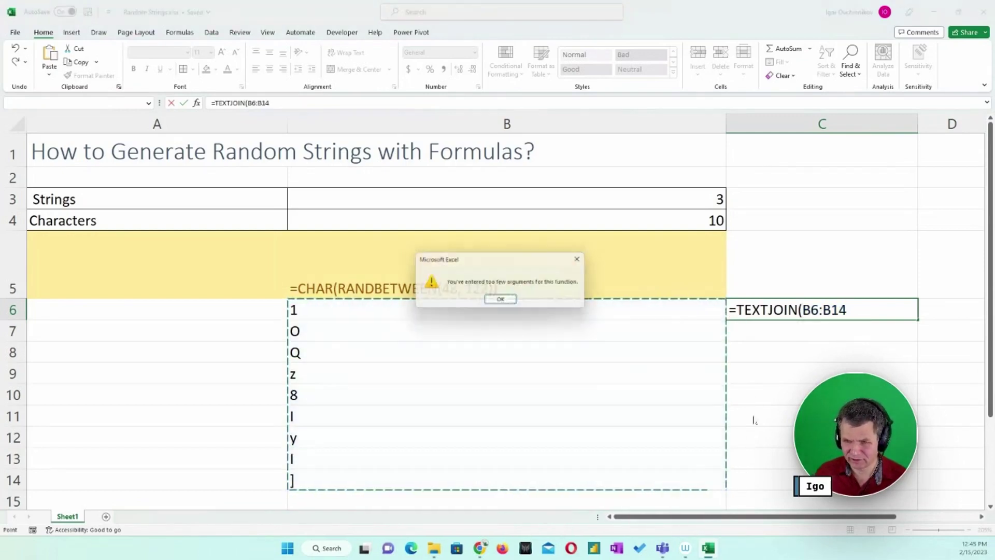
{"action": "left_click", "coordinate": [502, 301]}
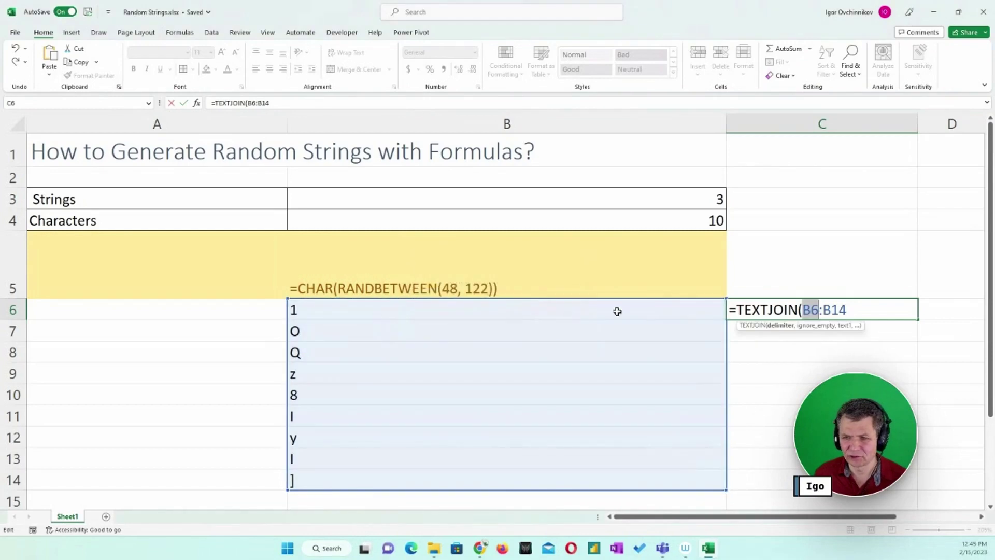
Complete the formula in C6 as =TEXTJOIN("",TRUE,B6:B14), with an empty delimiter and empty cells ignored.
{"action": "left_click", "coordinate": [802, 310]}
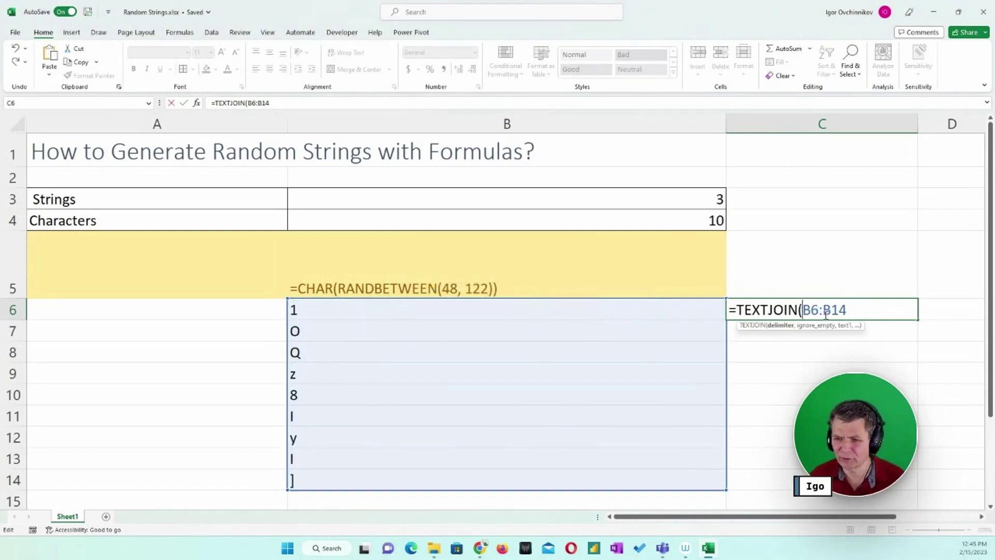
{"action": "type", "text": "\"\""}
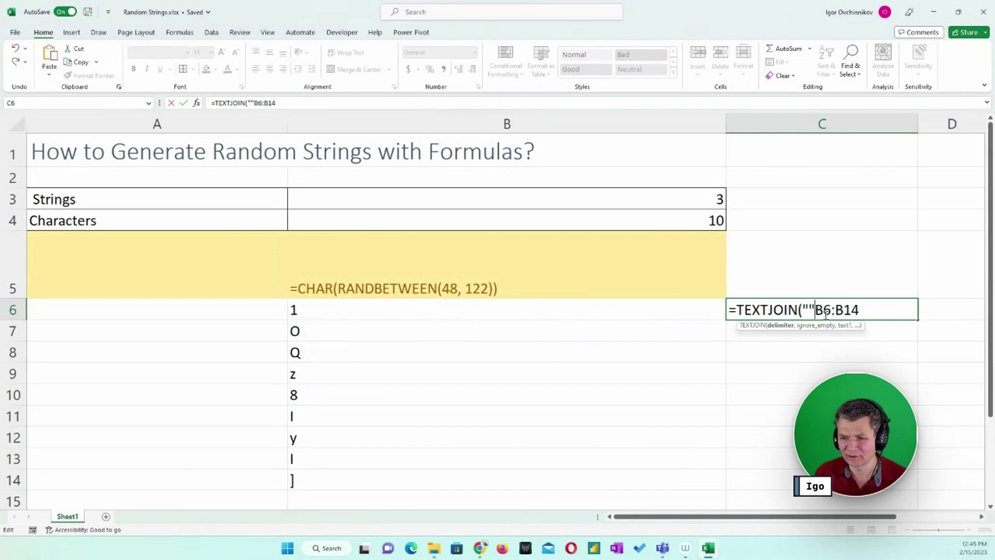
{"action": "type", "text": ","}
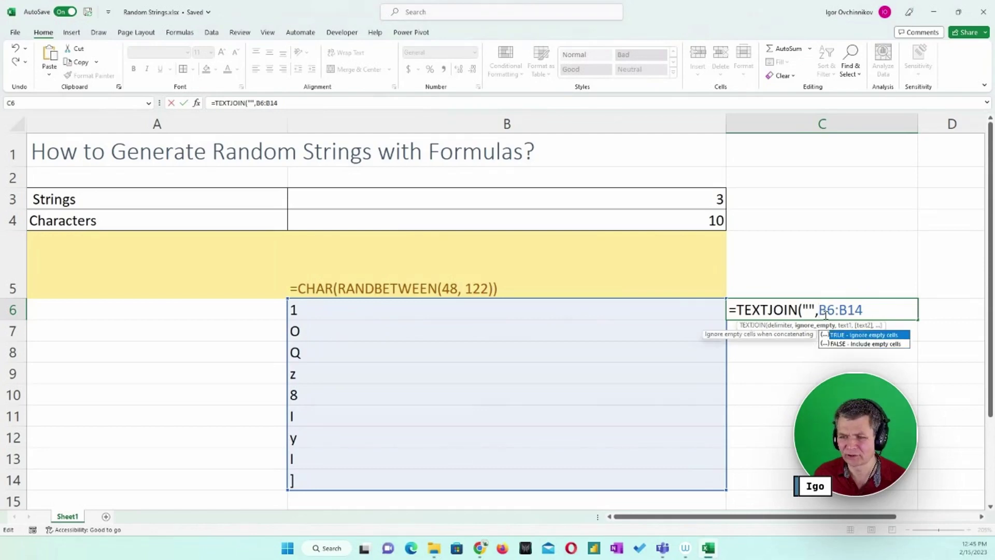
{"action": "key", "text": "Tab"}
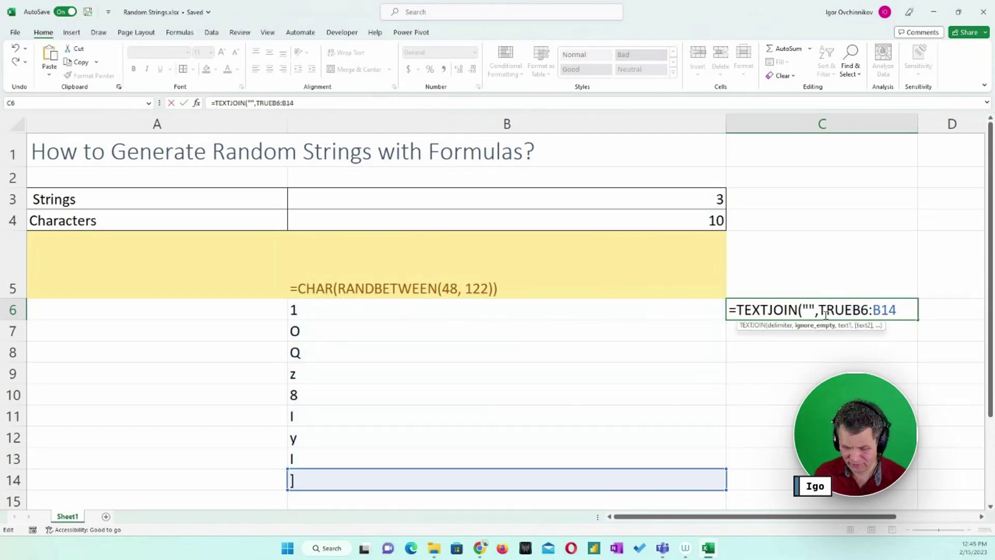
{"action": "type", "text": ","}
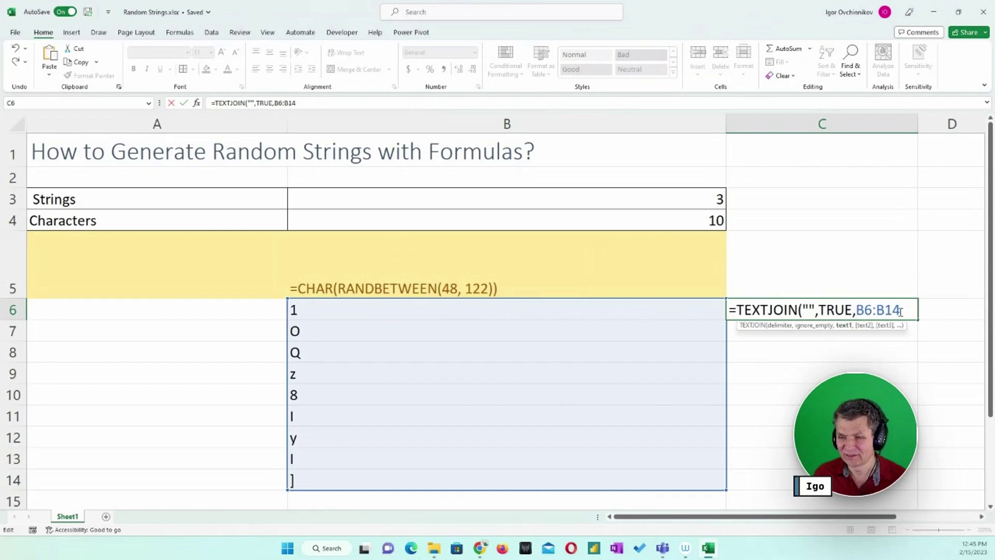
{"action": "type", "text": ")"}
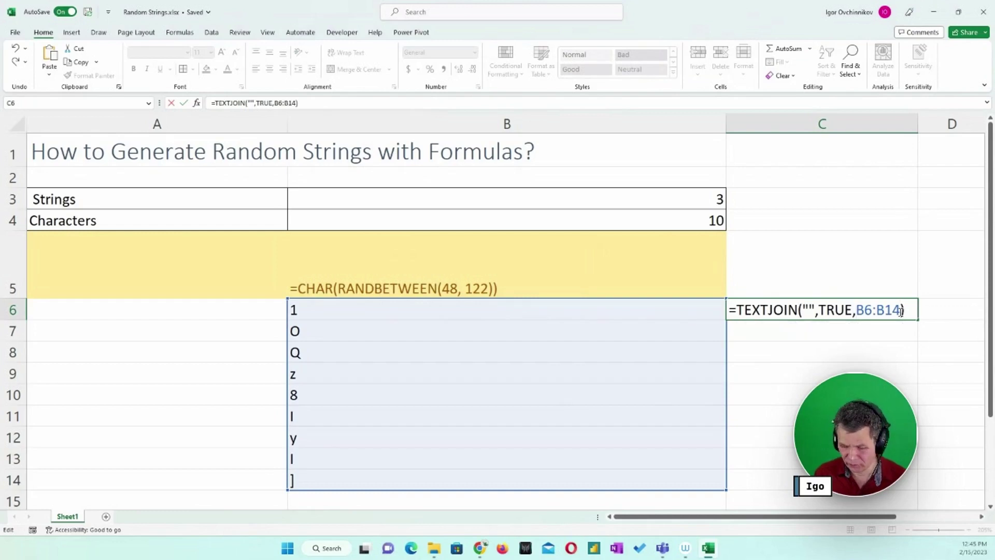
{"action": "key", "text": "ctrl+Return"}
Compare the joined string in C6 with the characters in B6:B14 and recalculate the sheet five times.
{"action": "left_click_drag", "start_coordinate": [468, 316], "coordinate": [481, 482]}
{"action": "left_click", "coordinate": [756, 310]}
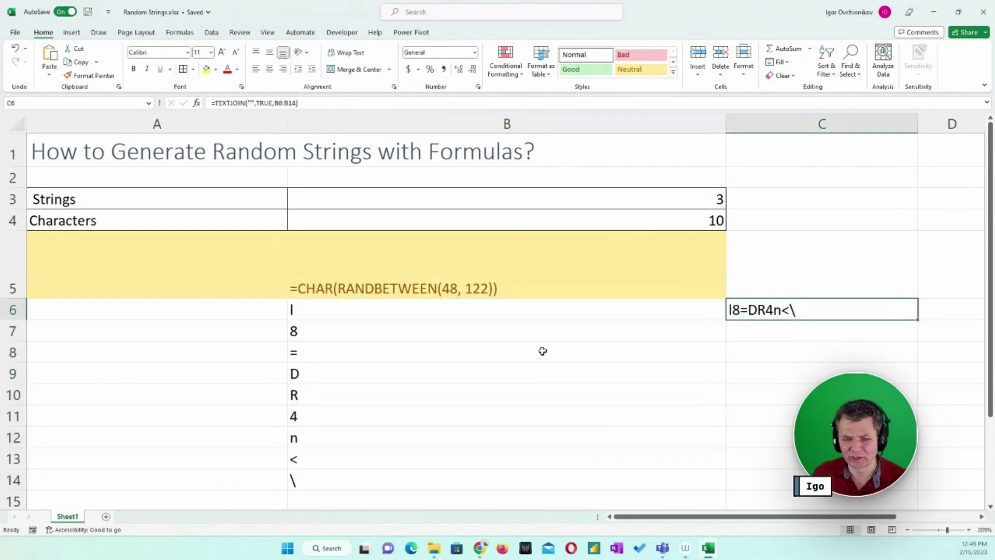
{"action": "left_click", "coordinate": [533, 338]}
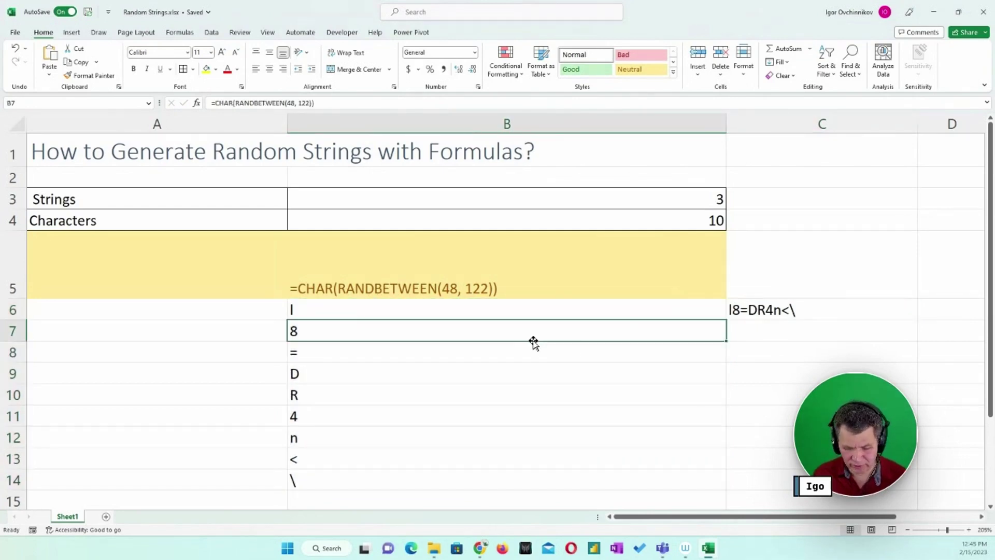
{"action": "key", "text": "F9"}
{"action": "key", "text": "F9"}
{"action": "key", "text": "F9"}
{"action": "key", "text": "F9"}
{"action": "key", "text": "F9"}
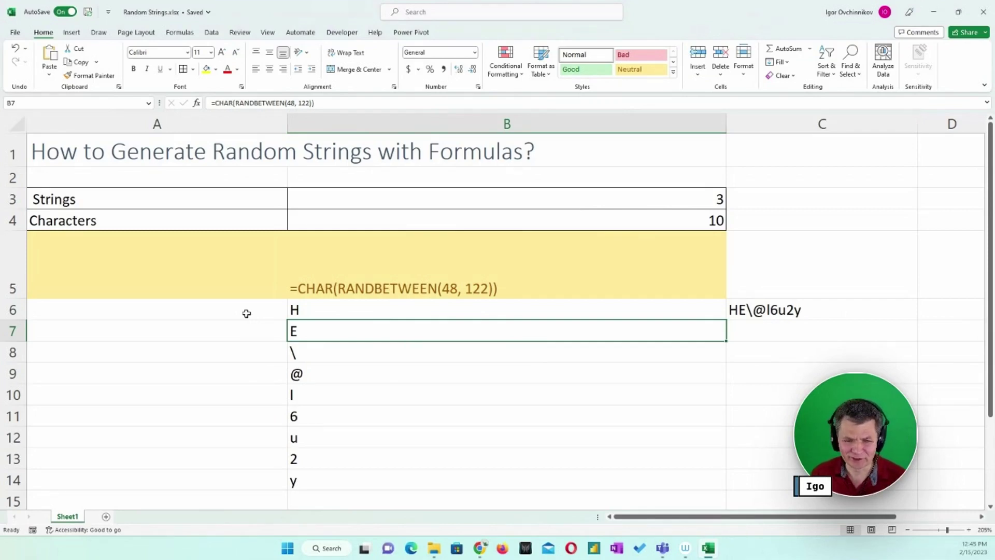
Enter the formula =SEQUENCE(B4) in A6 to number the characters according to the Characters value.
{"action": "left_click", "coordinate": [218, 312]}
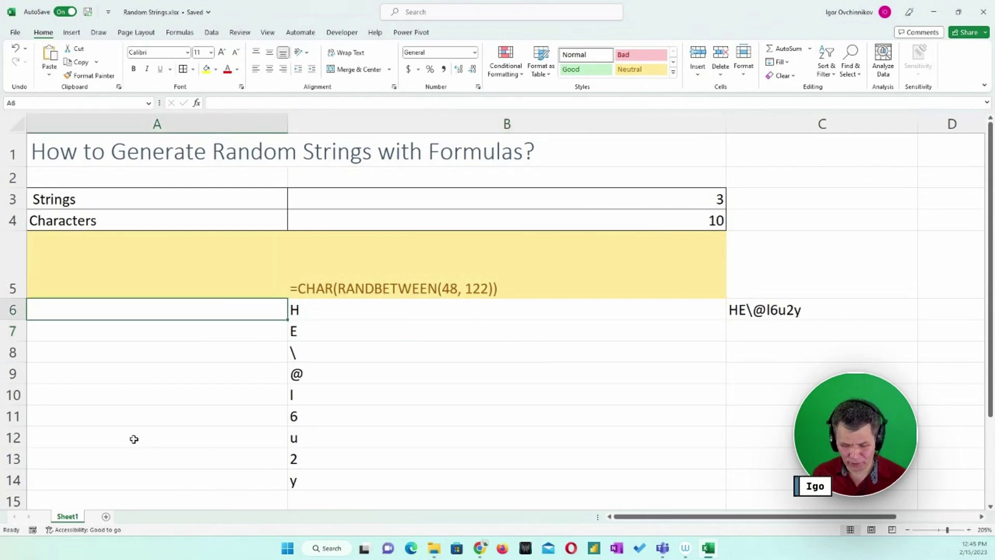
{"action": "type", "text": "=seq"}
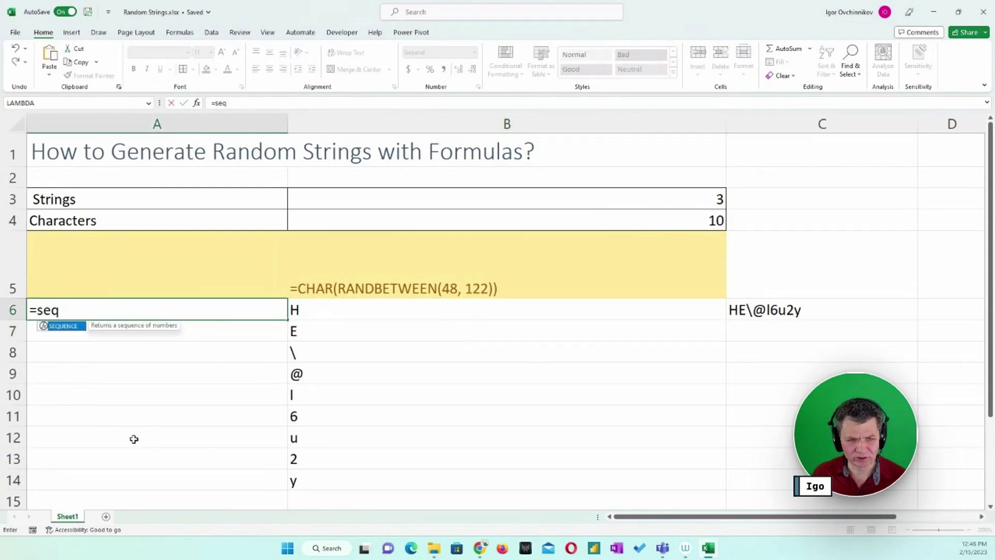
{"action": "key", "text": "Tab"}
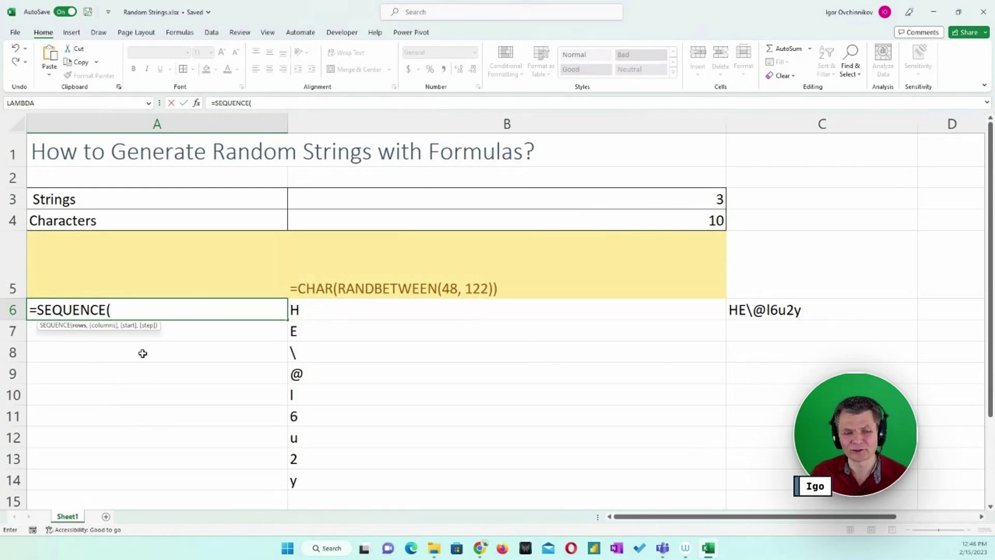
{"action": "left_click", "coordinate": [621, 223]}
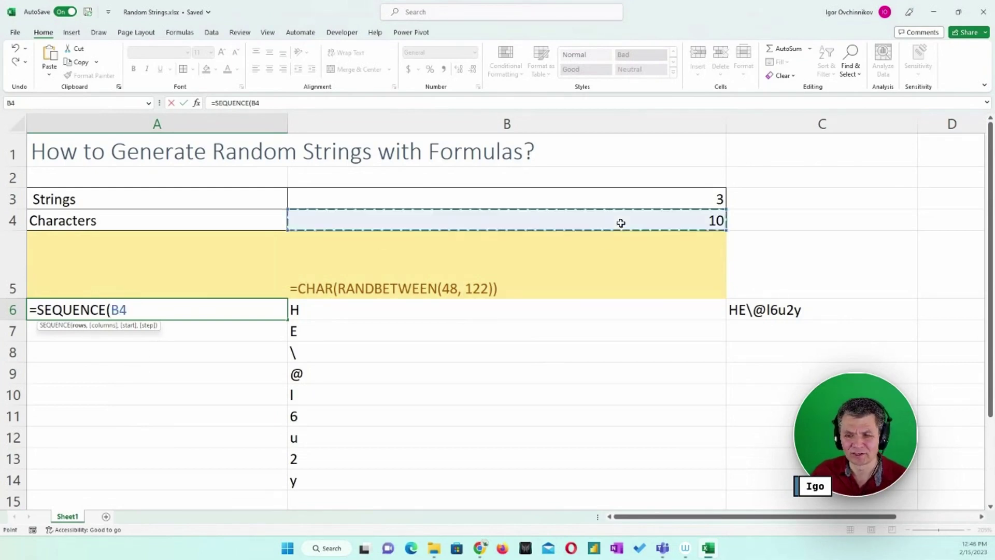
{"action": "key", "text": "Return"}
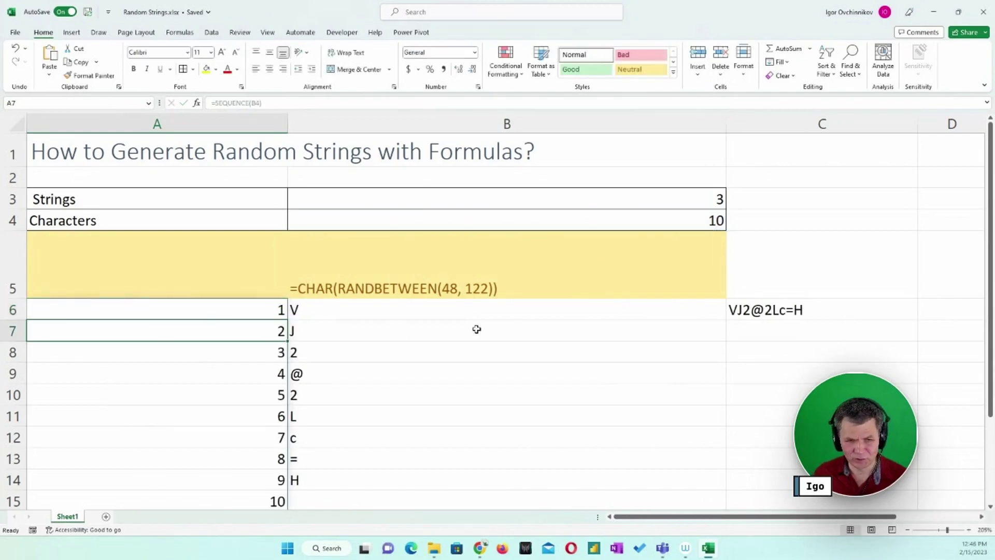
{"action": "scroll", "coordinate": [273, 332], "scroll_direction": "down", "scroll_amount": 1}
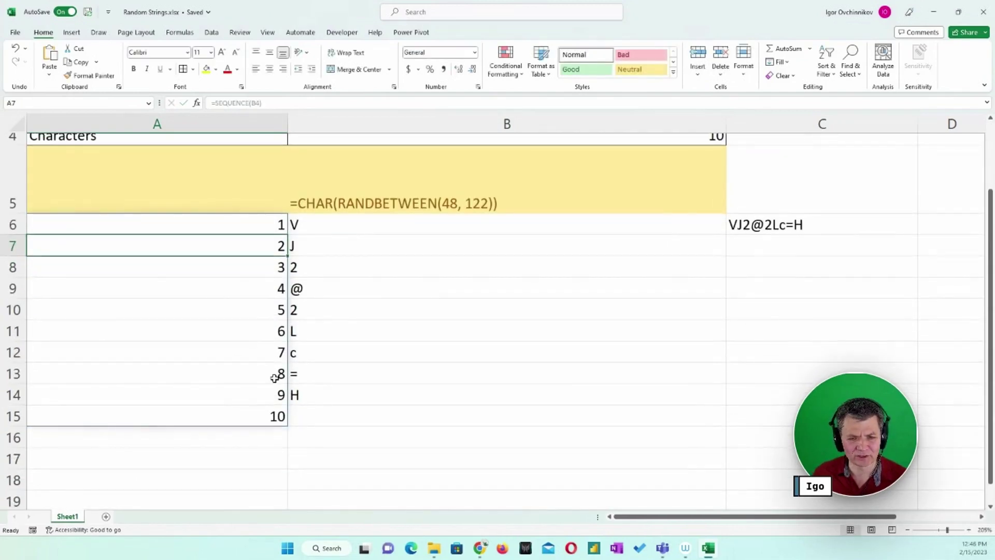
{"action": "scroll", "coordinate": [275, 378], "scroll_direction": "up", "scroll_amount": 2}
Set the Characters value in B4 to 9 and check the number sequence in column A against it.
{"action": "left_click", "coordinate": [583, 225]}
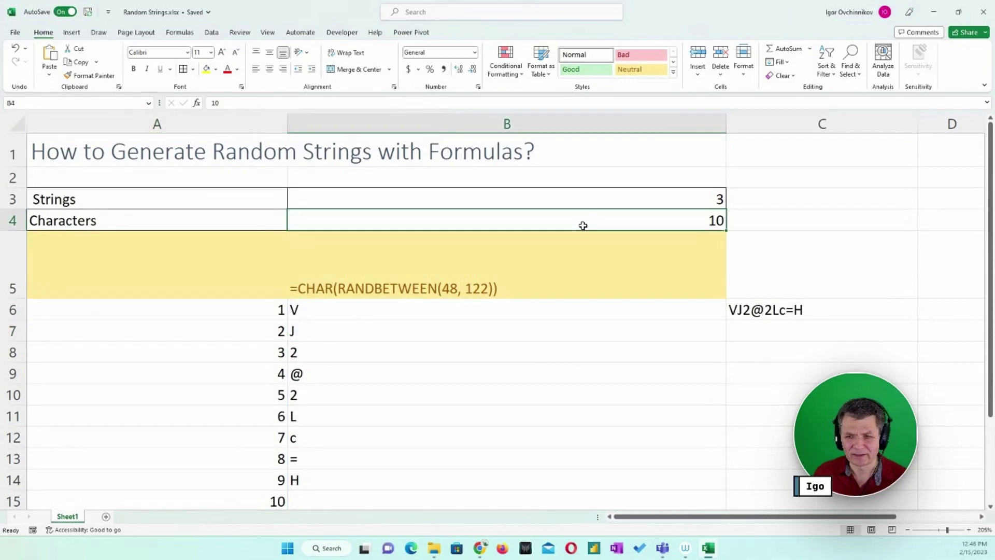
{"action": "type", "text": "9"}
{"action": "key", "text": "Return"}
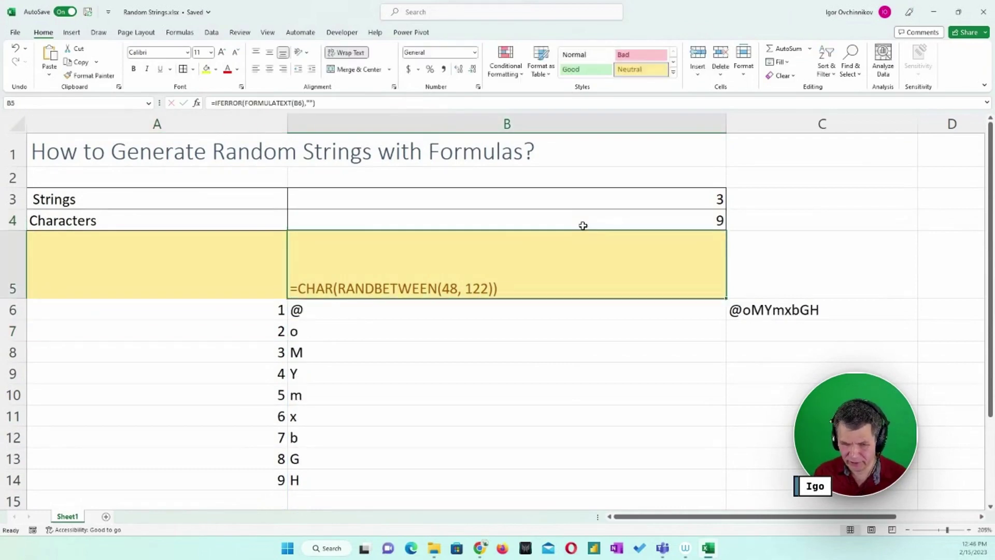
{"action": "left_click_drag", "start_coordinate": [249, 317], "coordinate": [278, 460]}
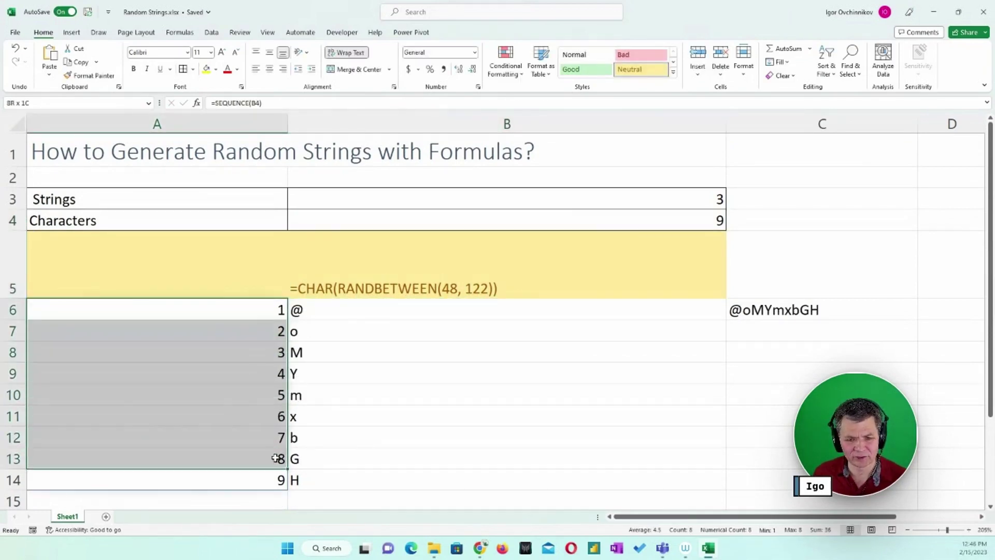
{"action": "left_click", "coordinate": [626, 222]}
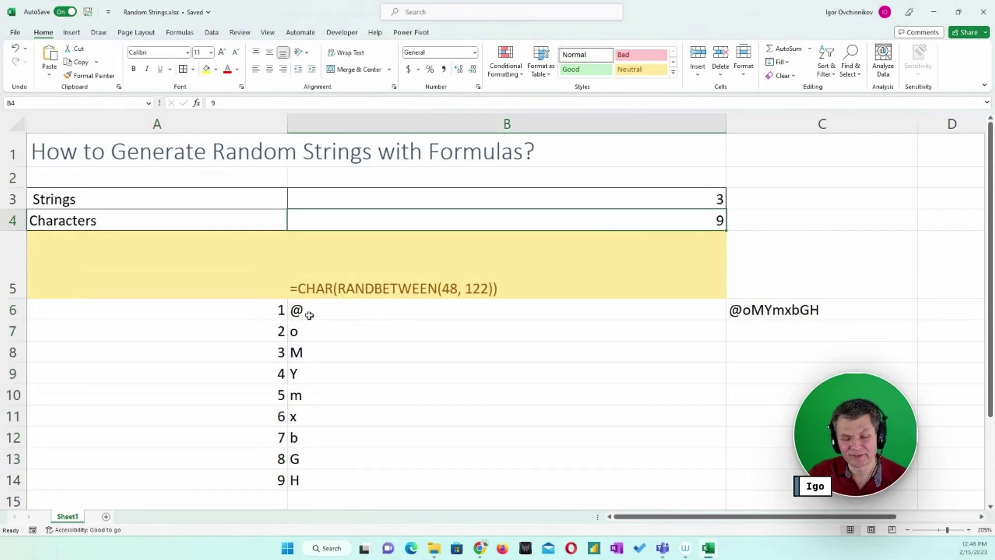
{"action": "left_click_drag", "start_coordinate": [274, 313], "coordinate": [275, 477]}
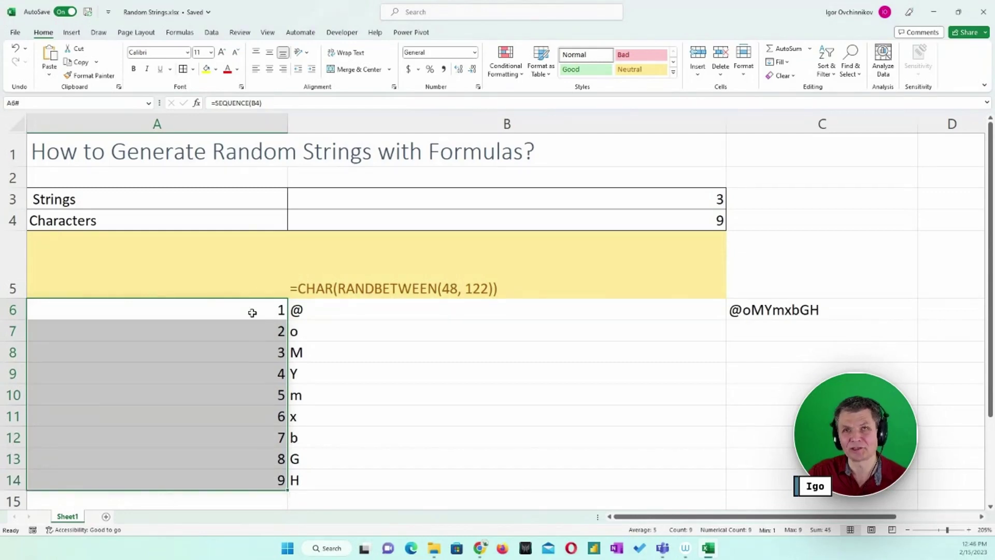
Wrap the formula in B6 in the MAP function with the spilled range A6# as its array.
{"action": "left_click", "coordinate": [343, 310]}
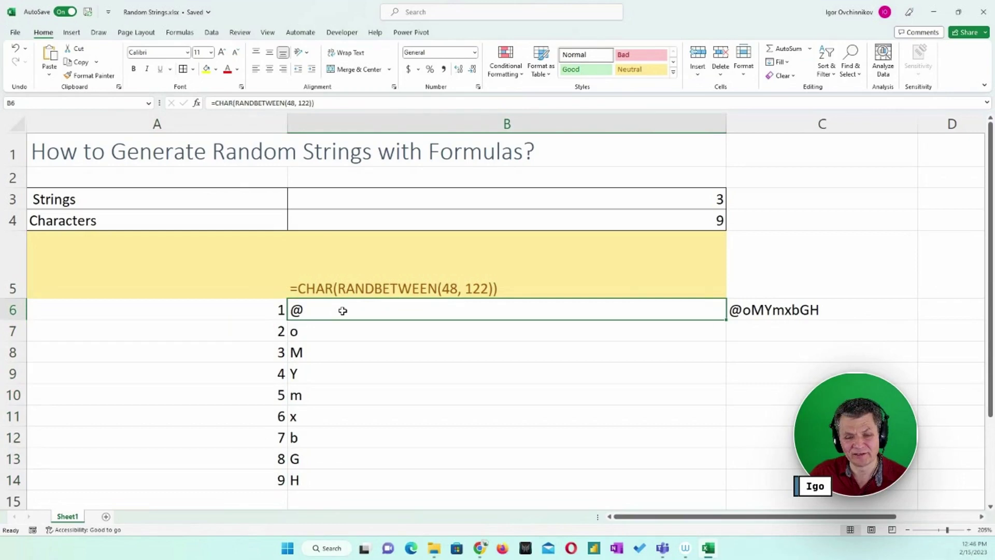
{"action": "double_click", "coordinate": [342, 311]}
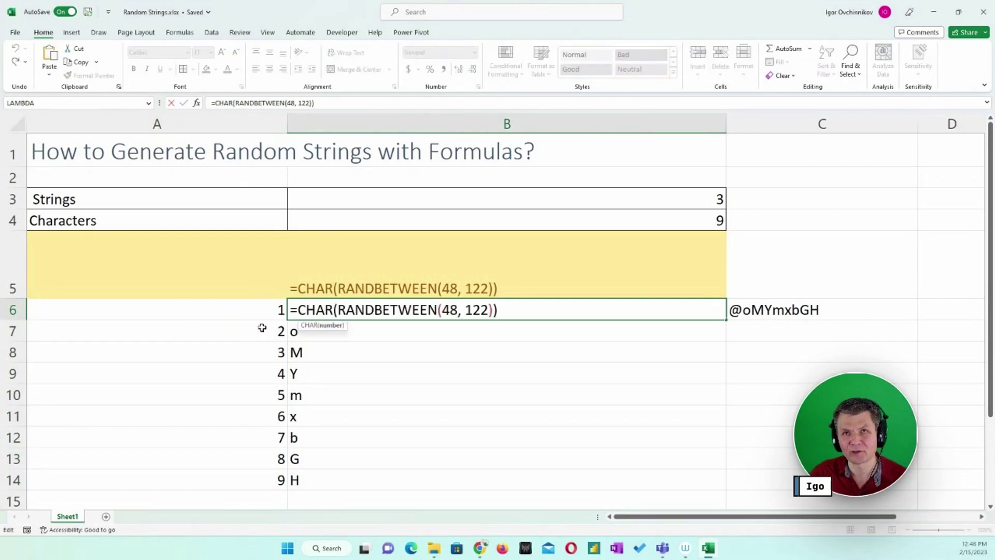
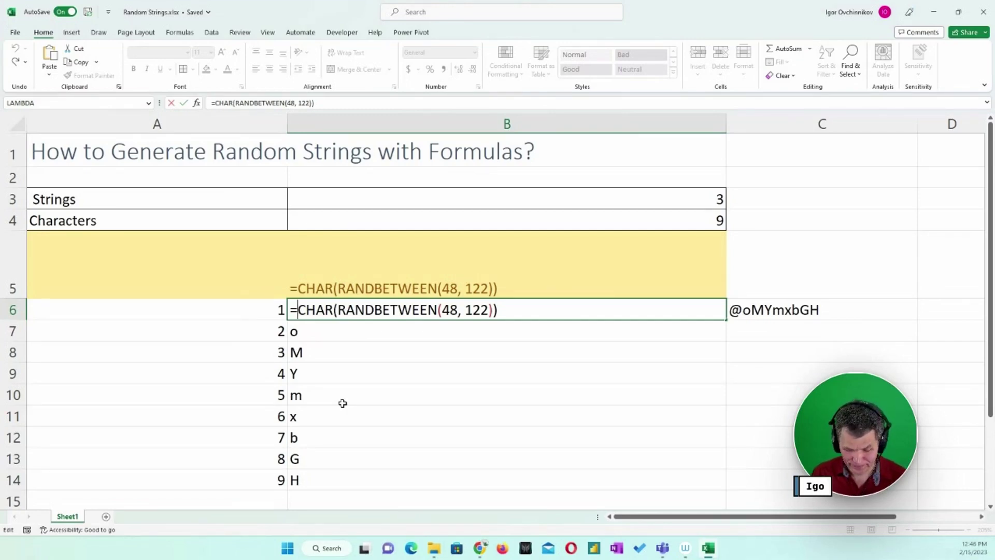
{"action": "type", "text": "map"}
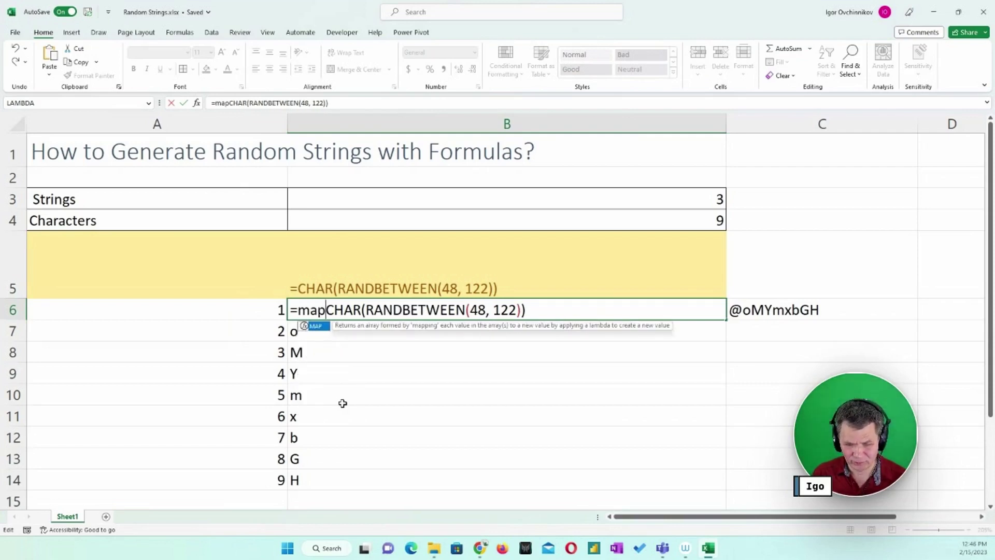
{"action": "type", "text": "("}
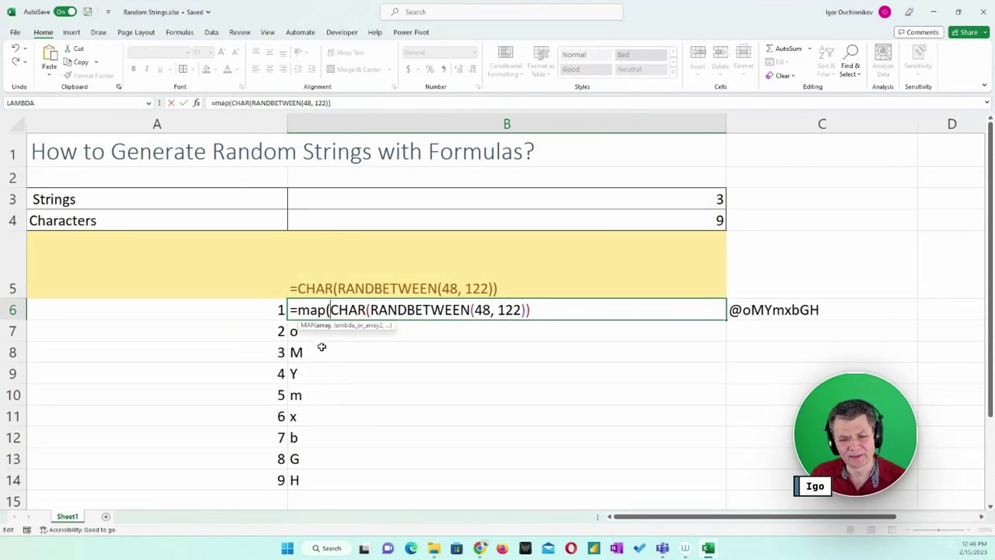
{"action": "left_click_drag", "start_coordinate": [315, 328], "coordinate": [318, 226]}
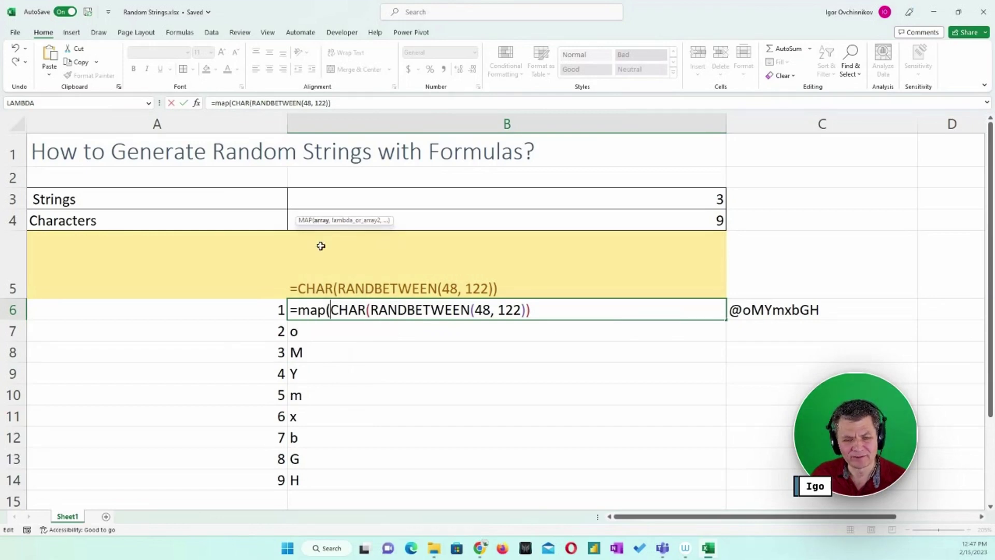
{"action": "left_click", "coordinate": [271, 310]}
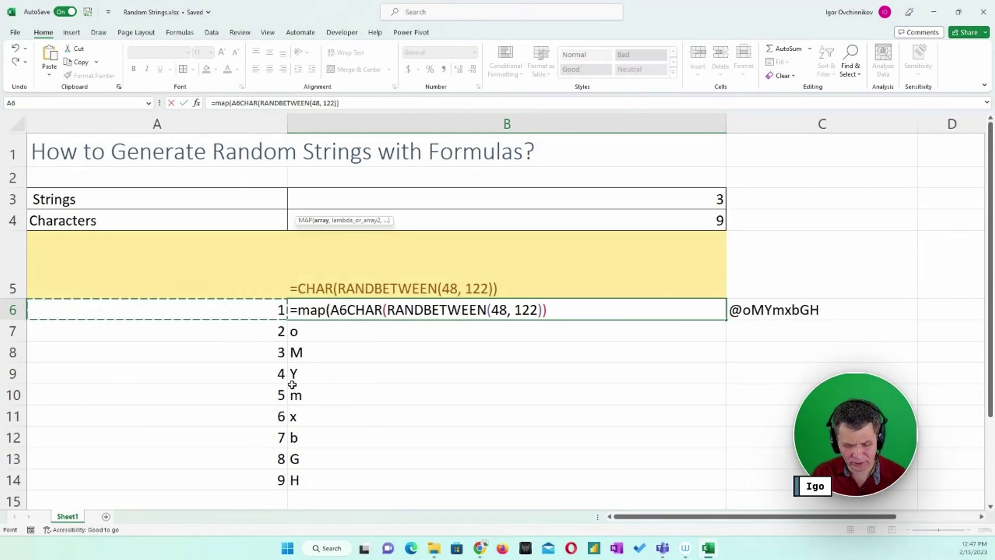
{"action": "type", "text": "#"}
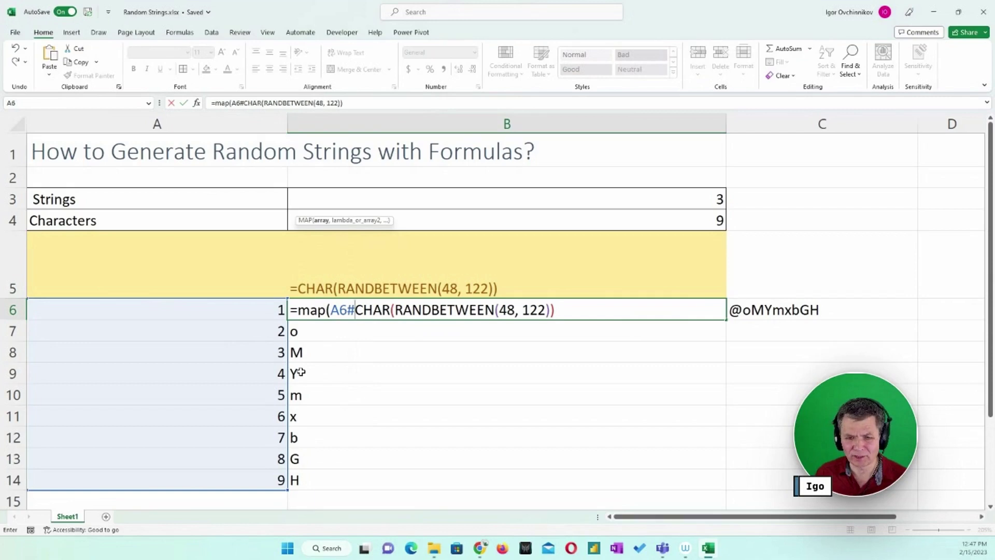
{"action": "type", "text": ","}
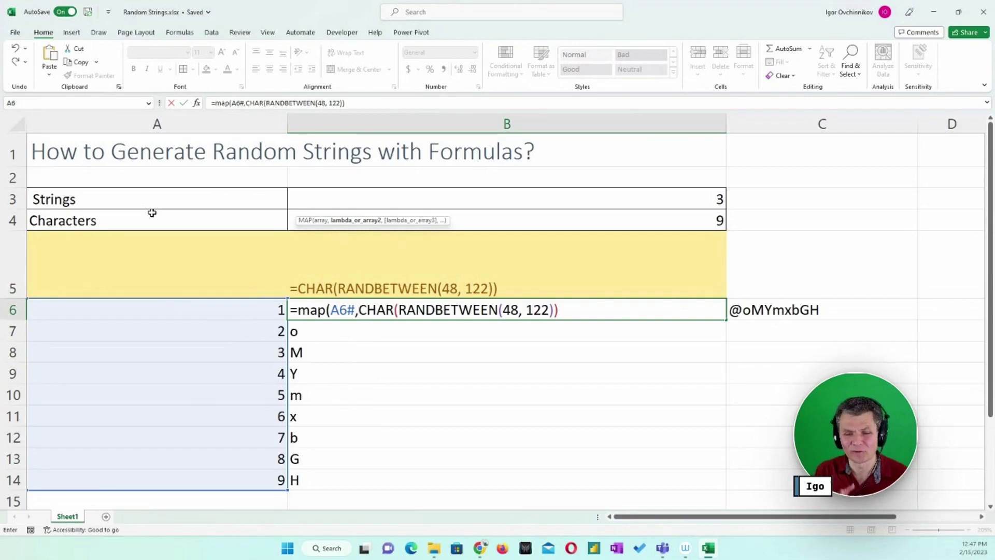
Enclose the CHAR part of the B6 formula in LAMBDA with parameter c, and accept the proposed correction that closes the formula.
{"action": "type", "text": "la"}
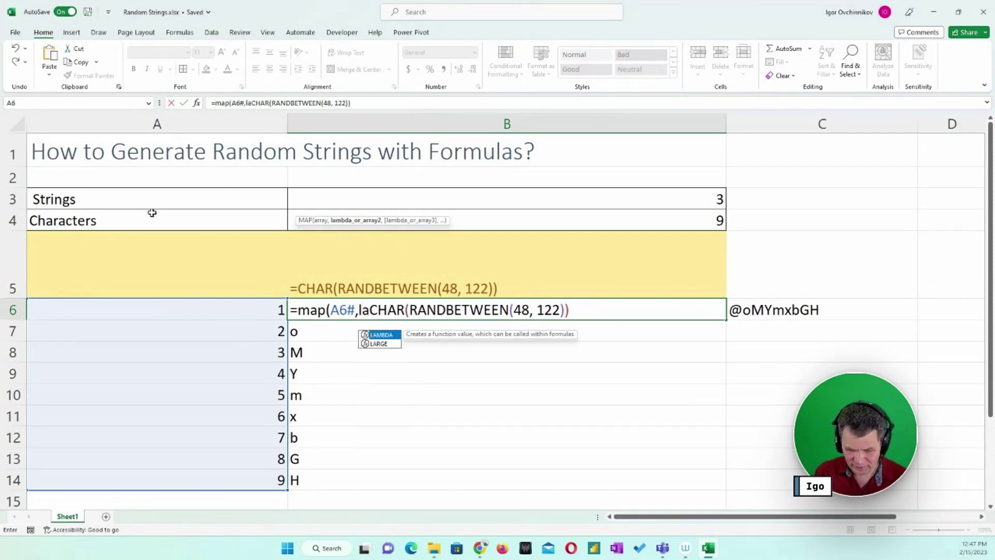
{"action": "key", "text": "Tab"}
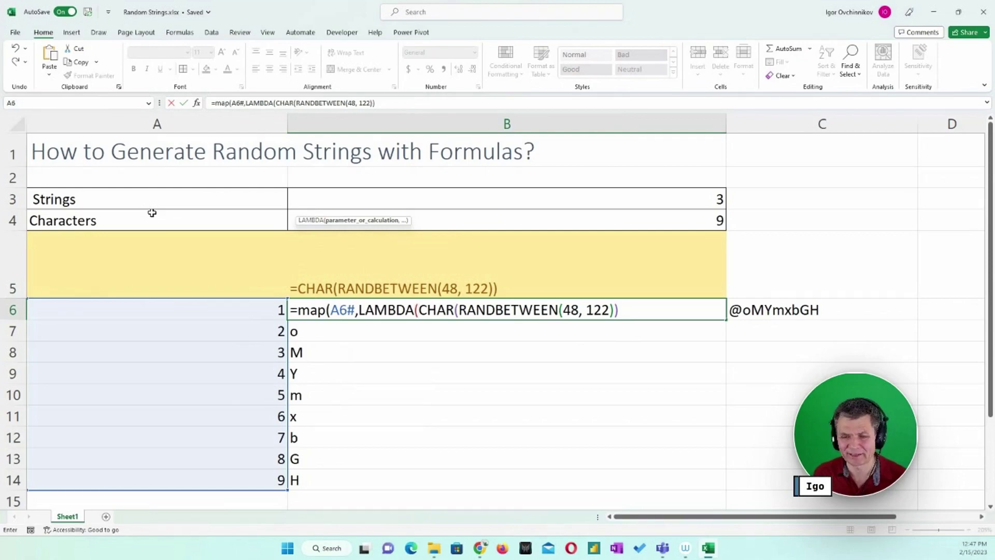
{"action": "type", "text": "c,"}
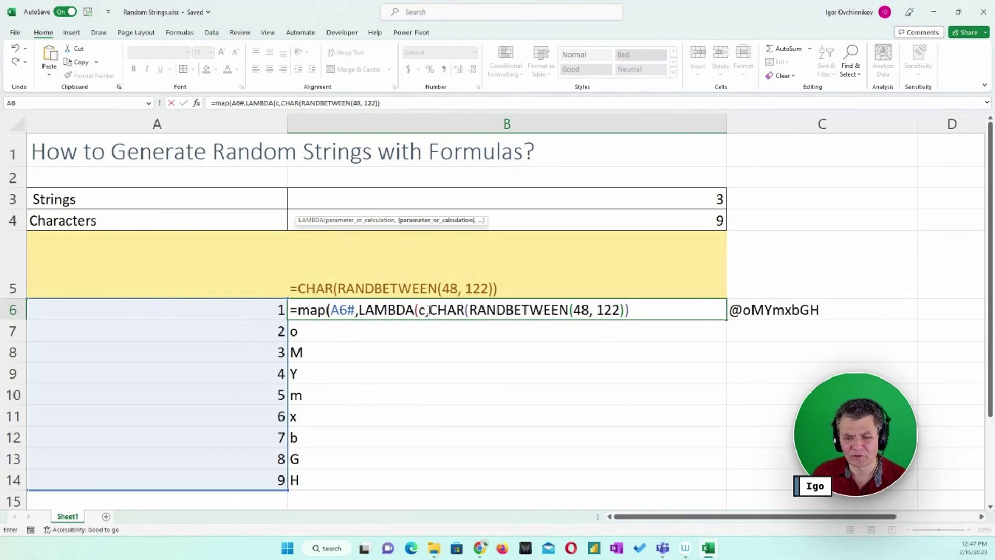
{"action": "left_click", "coordinate": [635, 310]}
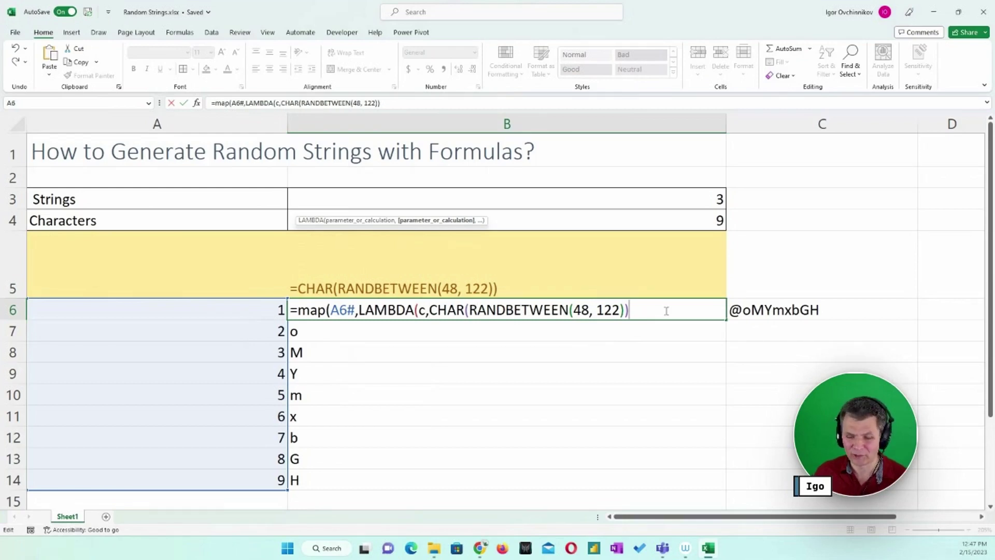
{"action": "type", "text": ")"}
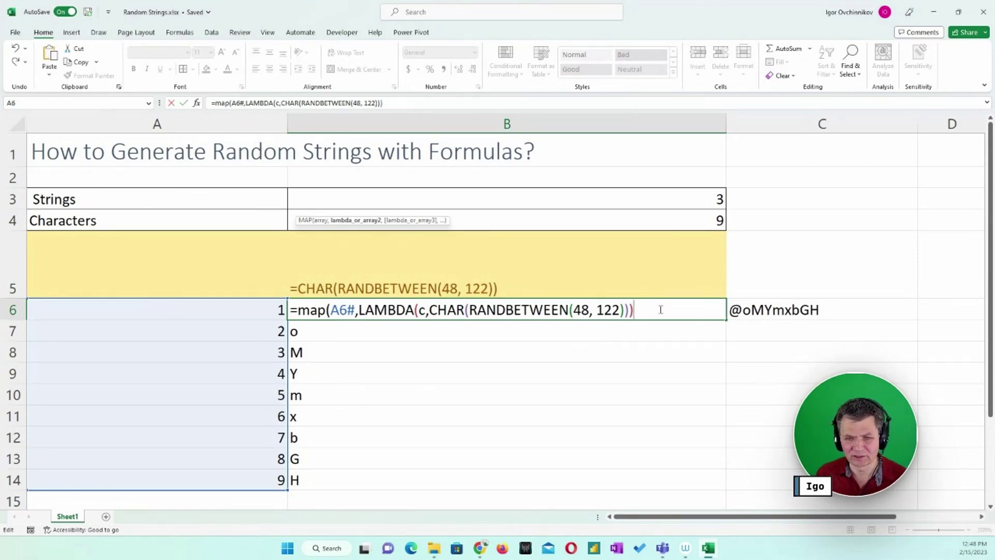
{"action": "key", "text": "Return"}
{"action": "left_click", "coordinate": [487, 310]}
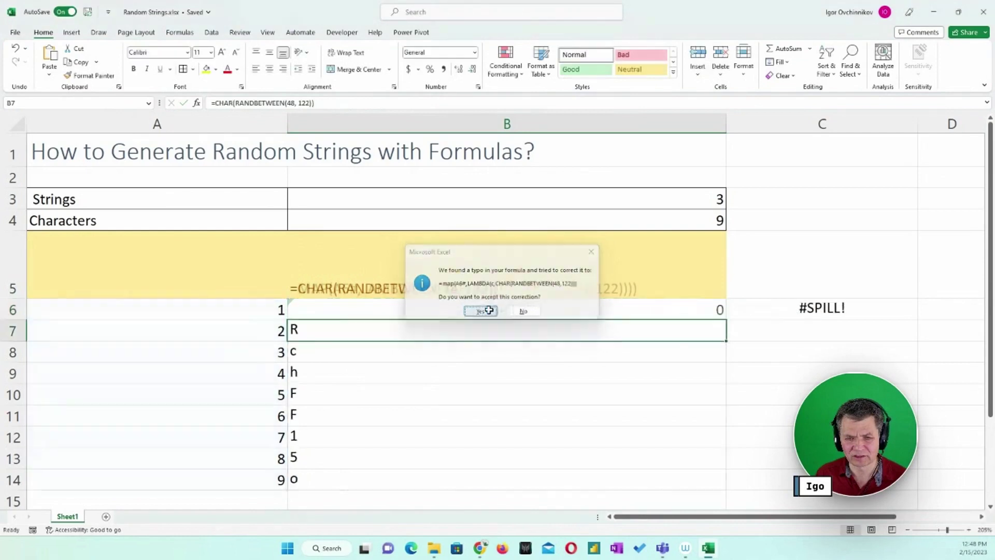
Clear the old formulas from B7:B14 so the MAP result can spill, and compare the characters with the numbers in A6:A14.
{"action": "left_click", "coordinate": [554, 305]}
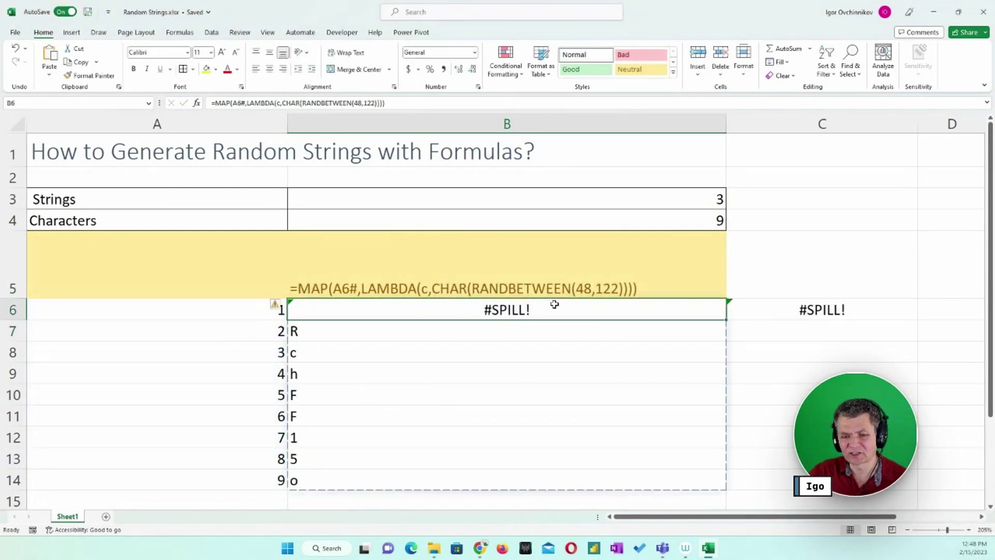
{"action": "left_click_drag", "start_coordinate": [536, 330], "coordinate": [542, 480]}
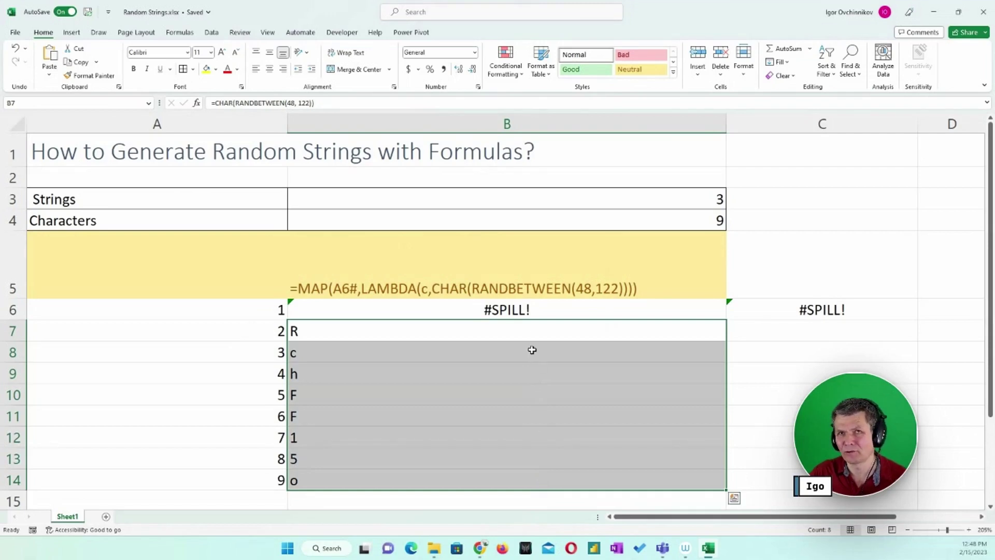
{"action": "key", "text": "Delete"}
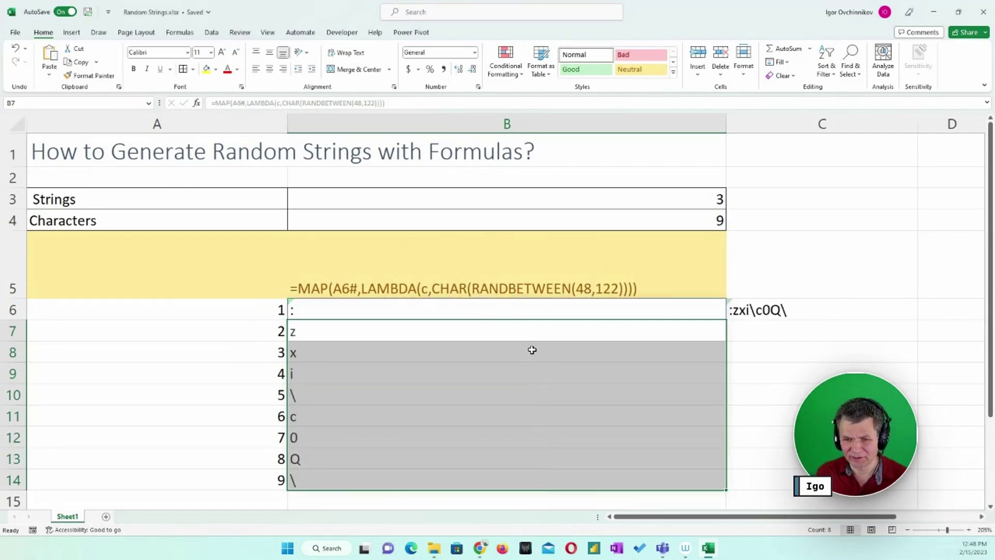
{"action": "left_click", "coordinate": [334, 327]}
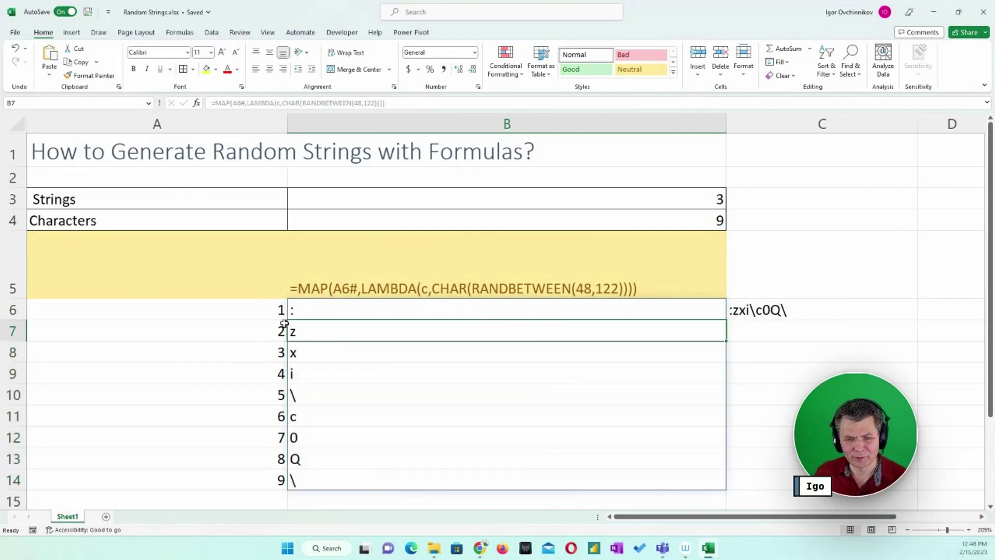
{"action": "left_click_drag", "start_coordinate": [274, 312], "coordinate": [280, 478]}
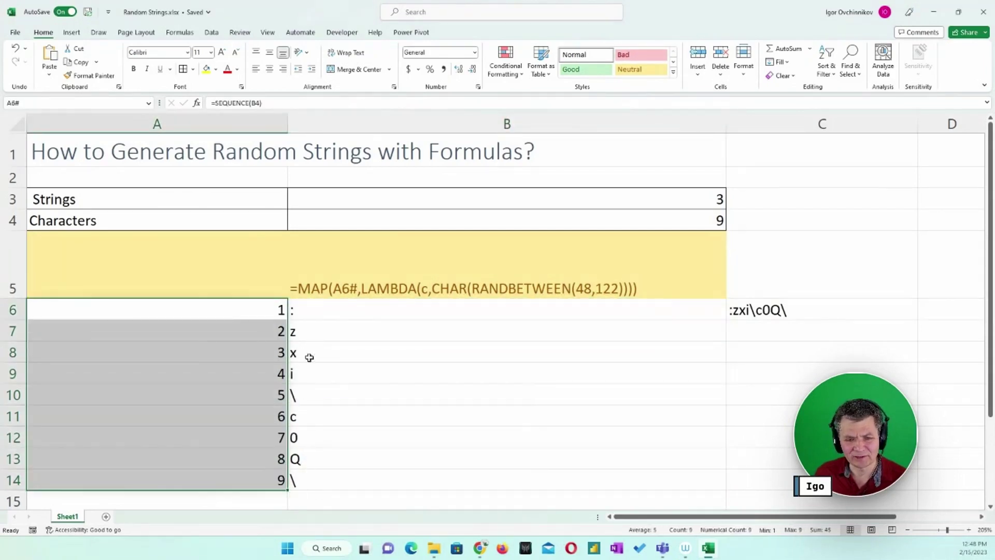
{"action": "left_click_drag", "start_coordinate": [311, 311], "coordinate": [317, 480]}
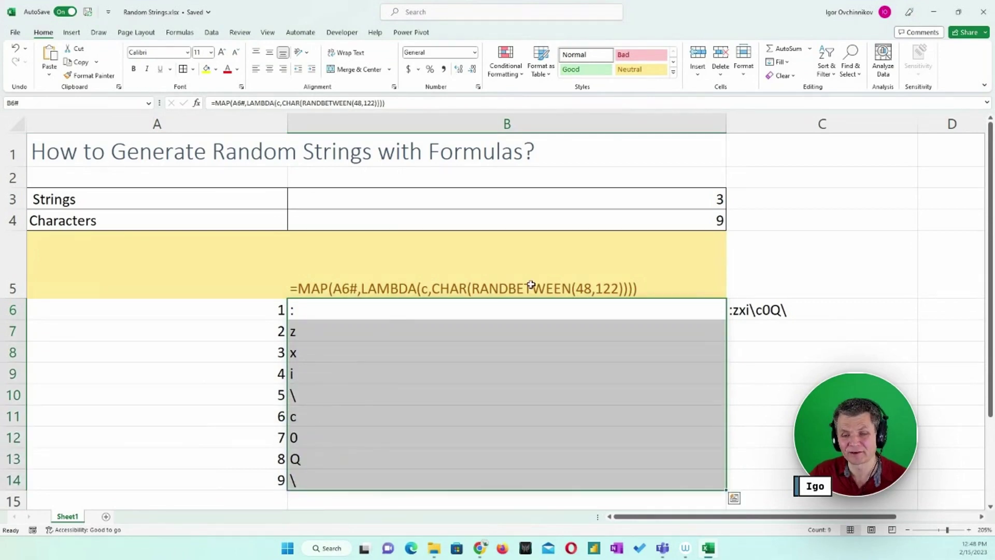
Fill the formula-text formula from B5 into A5 to display the formula behind the number sequence.
{"action": "left_click", "coordinate": [209, 279]}
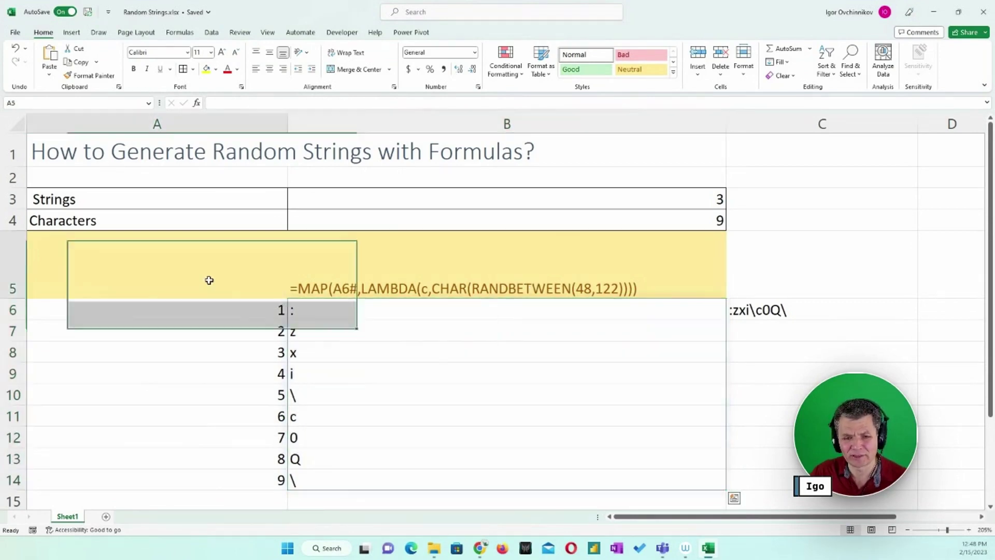
{"action": "left_click", "coordinate": [351, 293]}
{"action": "left_click_drag", "start_coordinate": [728, 298], "coordinate": [128, 438]}
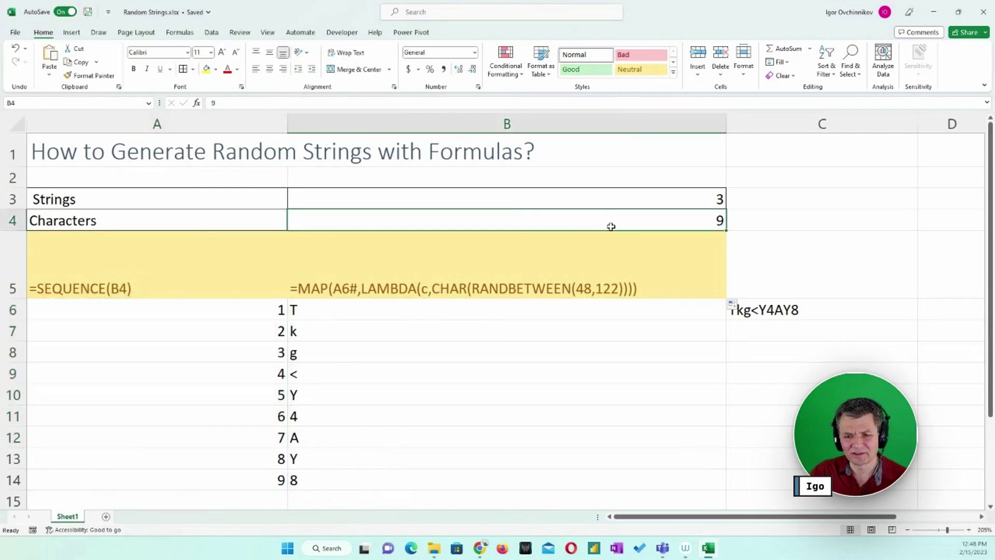
Set the Characters value in B4 to 15 and check the extended lists in columns A and B.
{"action": "left_click", "coordinate": [604, 224]}
{"action": "left_click", "coordinate": [509, 310]}
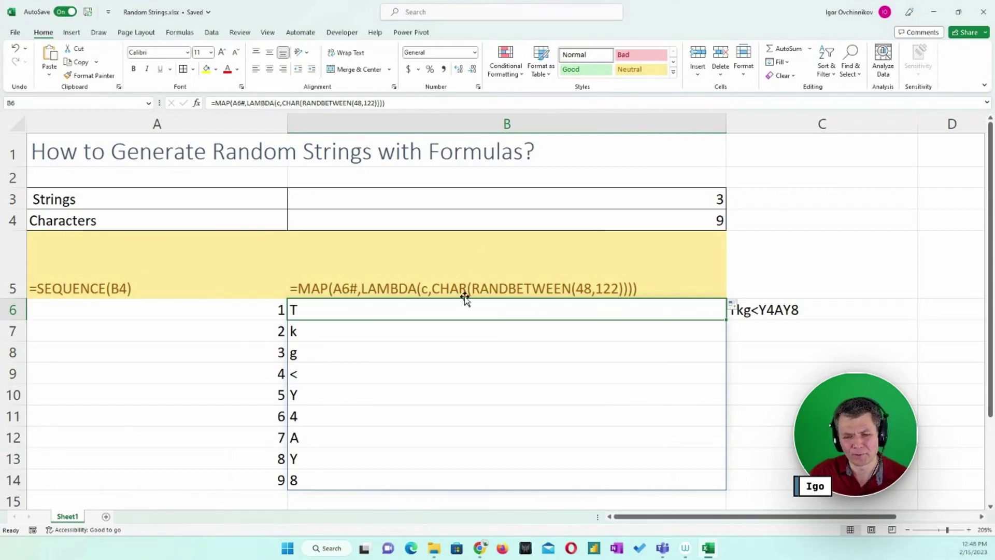
{"action": "left_click", "coordinate": [693, 219]}
{"action": "type", "text": "15"}
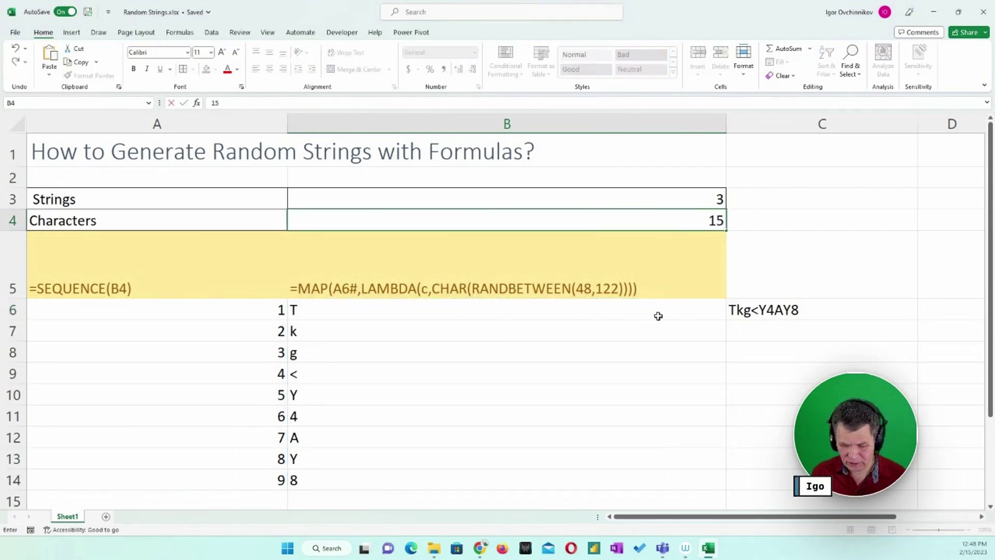
{"action": "key", "text": "Return"}
{"action": "scroll", "coordinate": [364, 382], "scroll_direction": "down", "scroll_amount": 2}
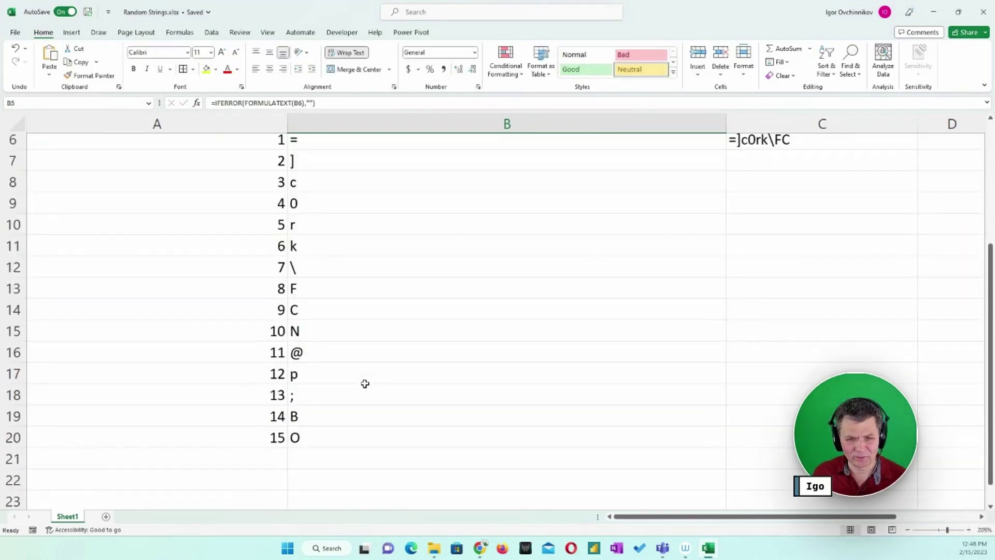
{"action": "scroll", "coordinate": [365, 384], "scroll_direction": "up", "scroll_amount": 1}
{"action": "scroll", "coordinate": [364, 383], "scroll_direction": "up", "scroll_amount": 2}
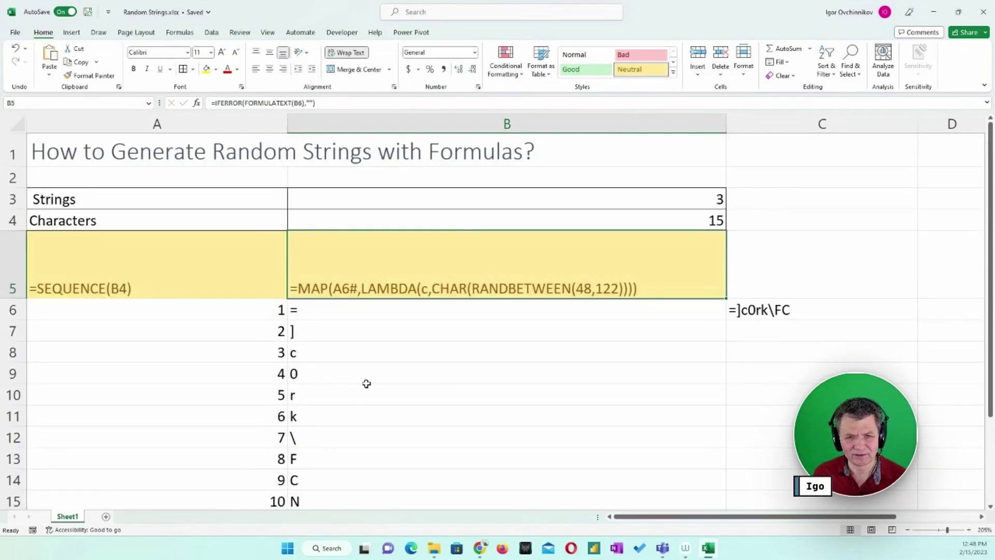
Replace the range B6:B14 in the TEXTJOIN formula in C6 with the spilled range B6# and compare the string with column B.
{"action": "left_click", "coordinate": [811, 311]}
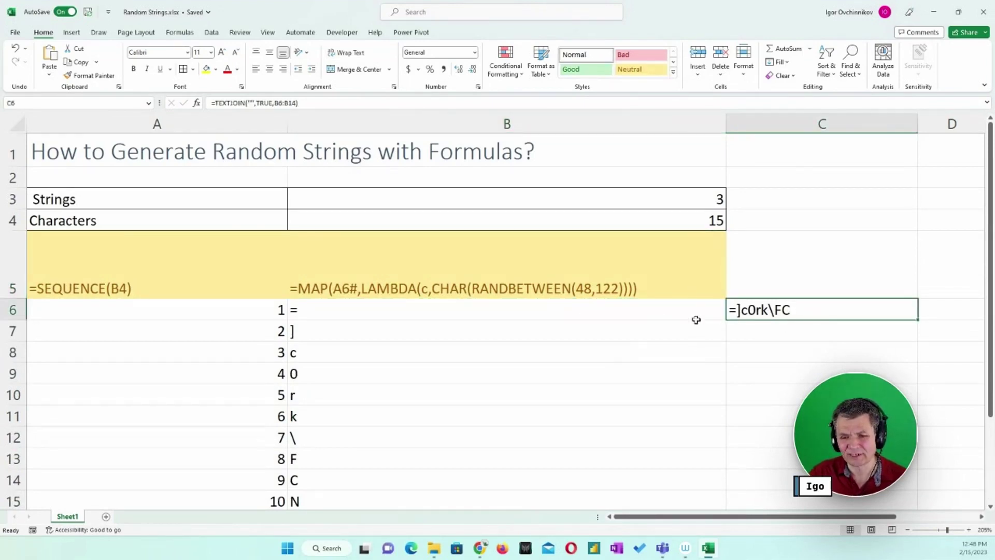
{"action": "double_click", "coordinate": [774, 311]}
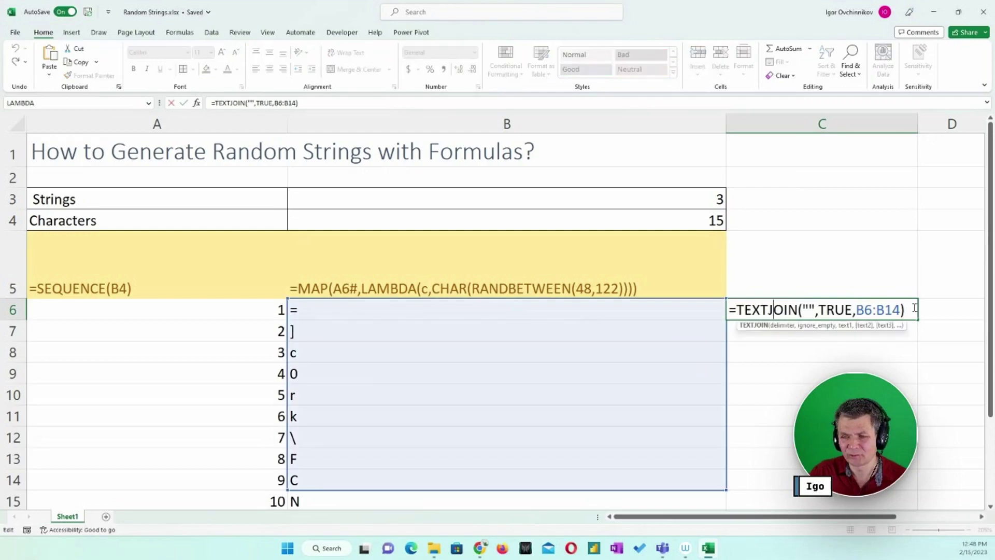
{"action": "left_click", "coordinate": [899, 309]}
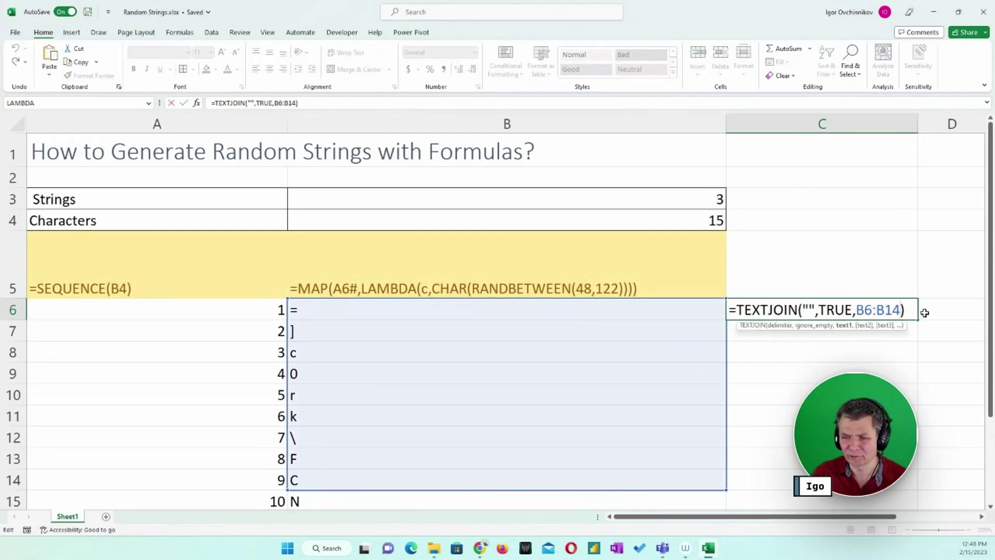
{"action": "key", "text": "BackSpace"}
{"action": "key", "text": "BackSpace"}
{"action": "key", "text": "BackSpace"}
{"action": "key", "text": "BackSpace"}
{"action": "key", "text": "BackSpace"}
{"action": "key", "text": "BackSpace"}
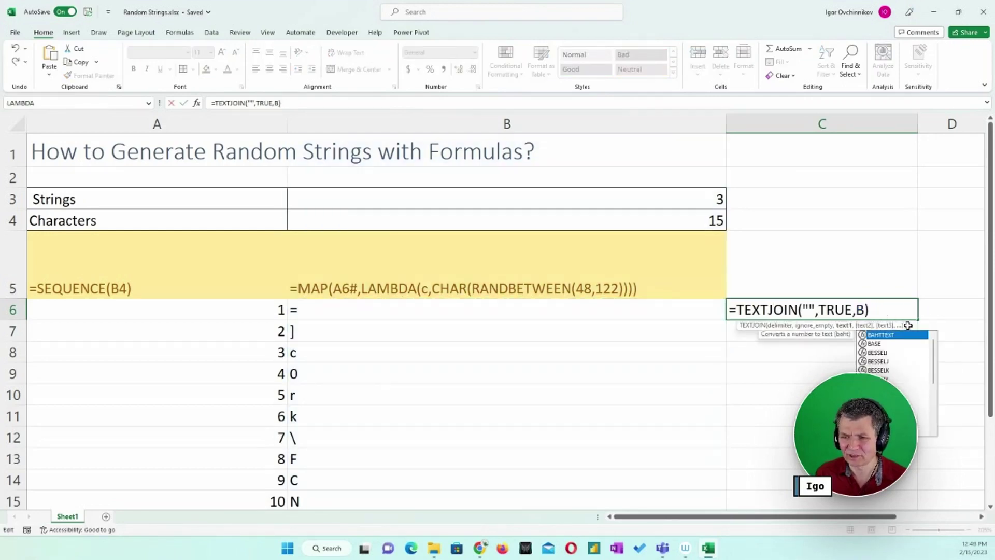
{"action": "left_click", "coordinate": [584, 312]}
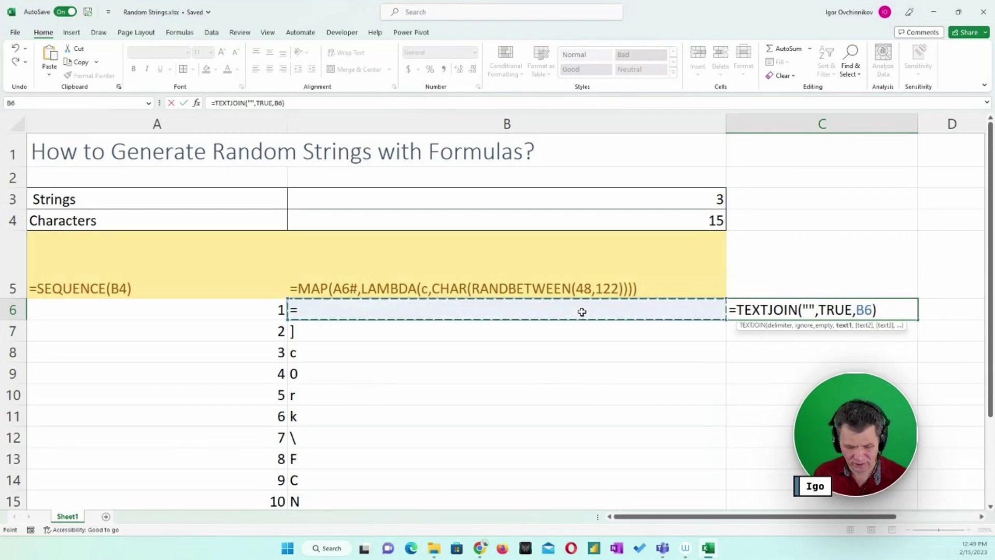
{"action": "type", "text": "#"}
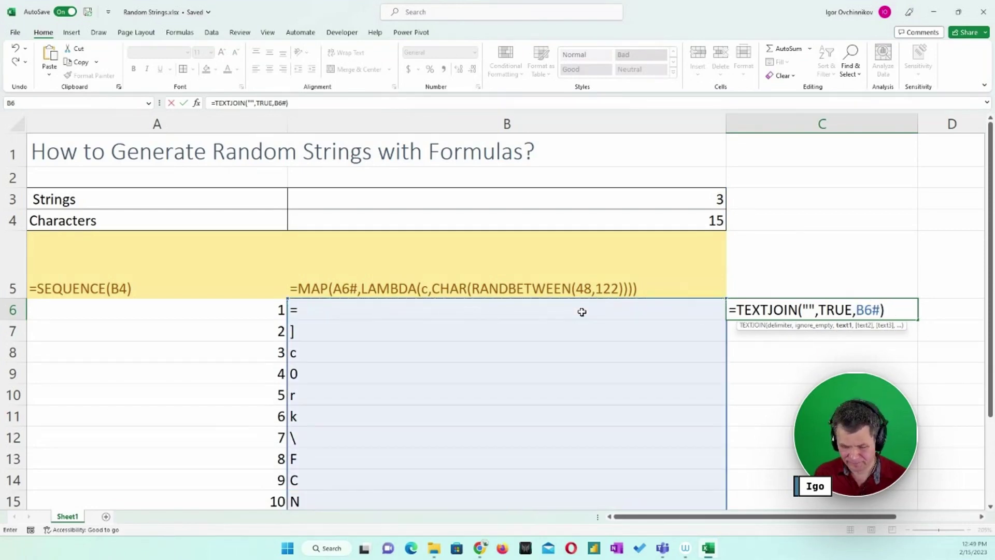
{"action": "key", "text": "Return"}
{"action": "left_click", "coordinate": [772, 311]}
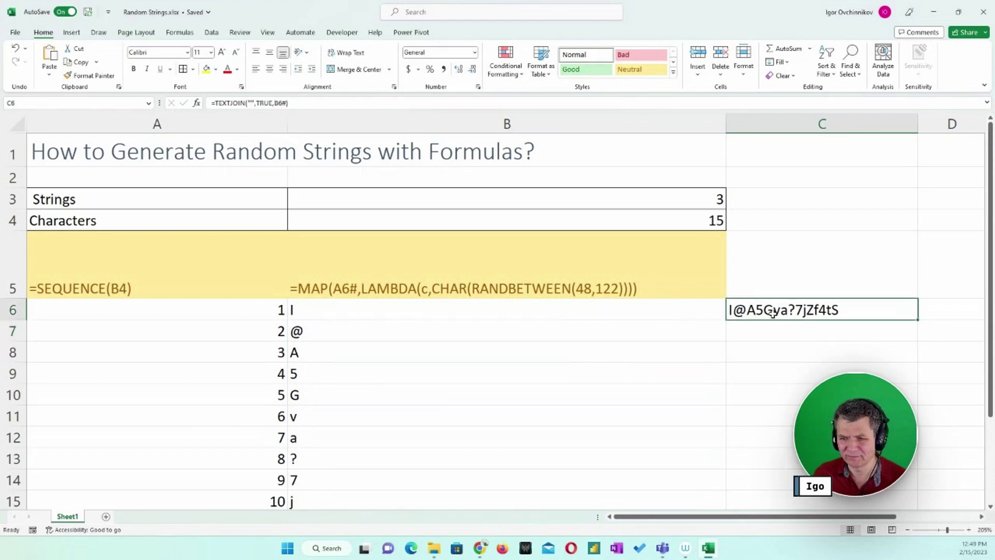
{"action": "left_click_drag", "start_coordinate": [582, 309], "coordinate": [595, 382]}
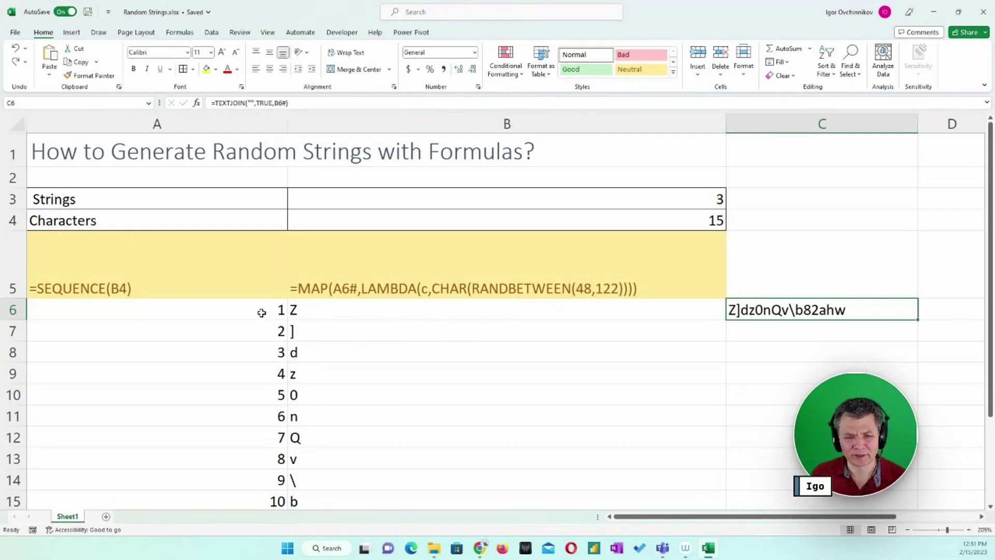
Compare the spilled numbers in column A and characters in column B with the joined string in C6.
{"action": "left_click_drag", "start_coordinate": [262, 313], "coordinate": [278, 478]}
{"action": "left_click_drag", "start_coordinate": [373, 314], "coordinate": [392, 481]}
{"action": "left_click", "coordinate": [840, 310]}
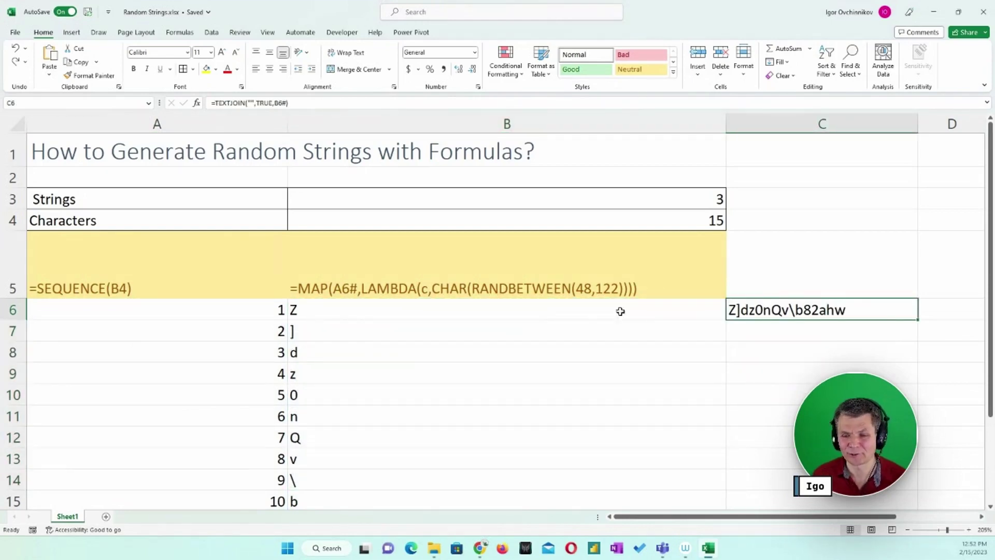
Replace the A6# reference in B6's MAP formula with SEQUENCE(B4), copied from the formula in A6.
{"action": "double_click", "coordinate": [237, 309]}
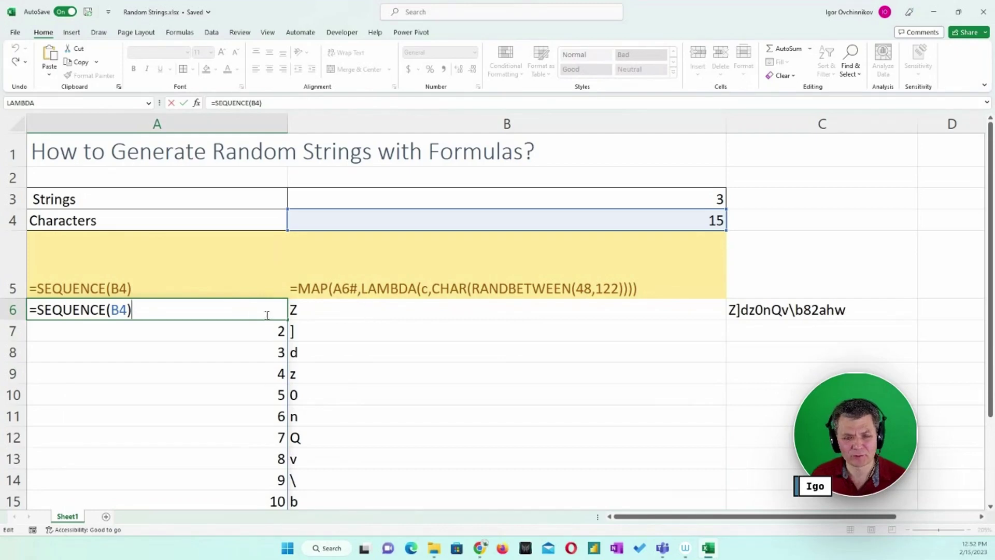
{"action": "left_click_drag", "start_coordinate": [148, 307], "coordinate": [38, 309]}
{"action": "key", "text": "ctrl+c"}
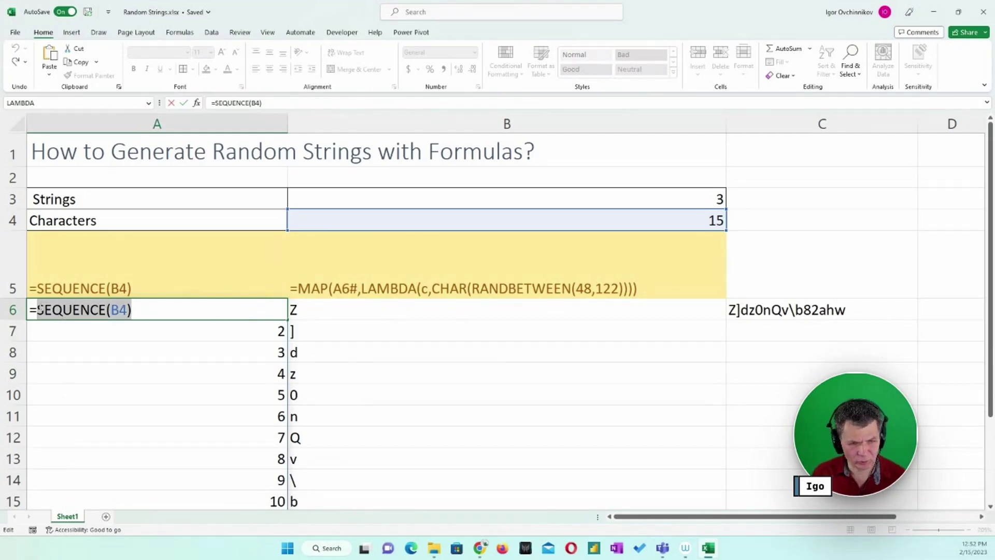
{"action": "key", "text": "Escape"}
{"action": "double_click", "coordinate": [336, 310]}
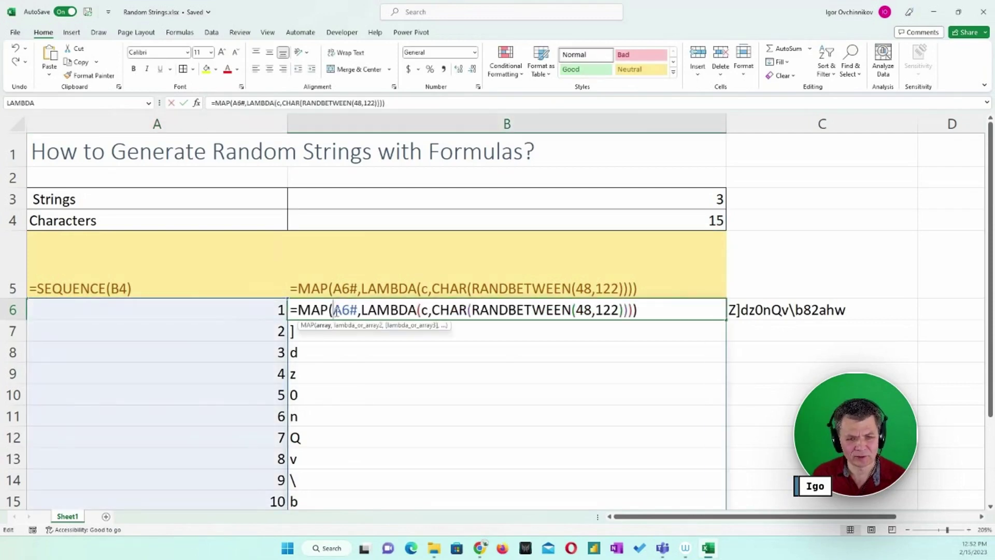
{"action": "left_click", "coordinate": [358, 310]}
{"action": "key", "text": "BackSpace"}
{"action": "key", "text": "BackSpace"}
{"action": "key", "text": "BackSpace"}
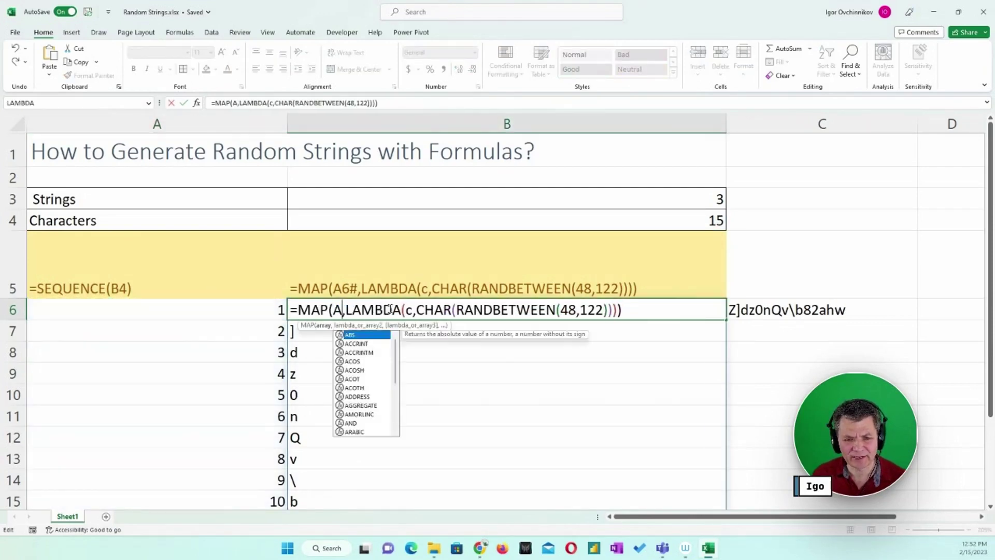
{"action": "key", "text": "ctrl+v"}
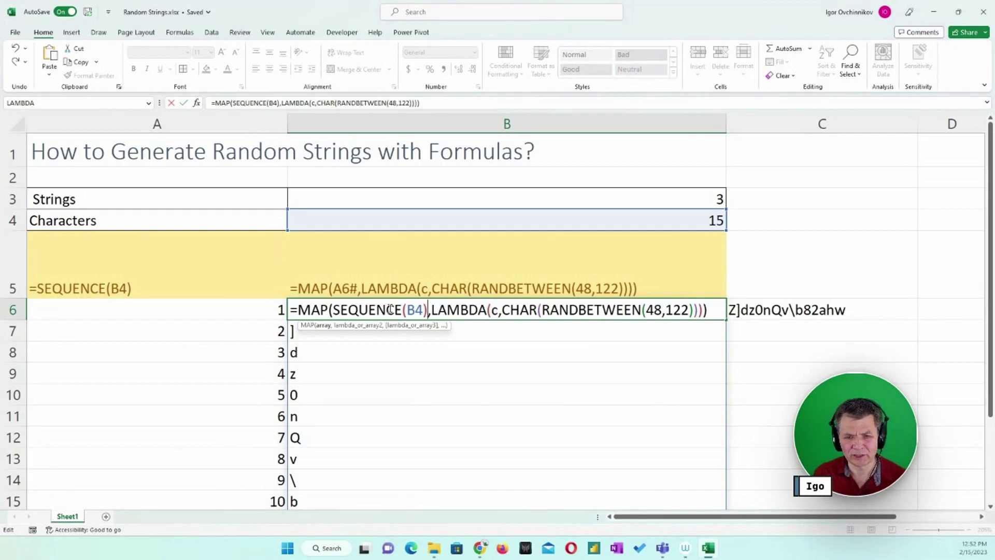
{"action": "key", "text": "Return"}
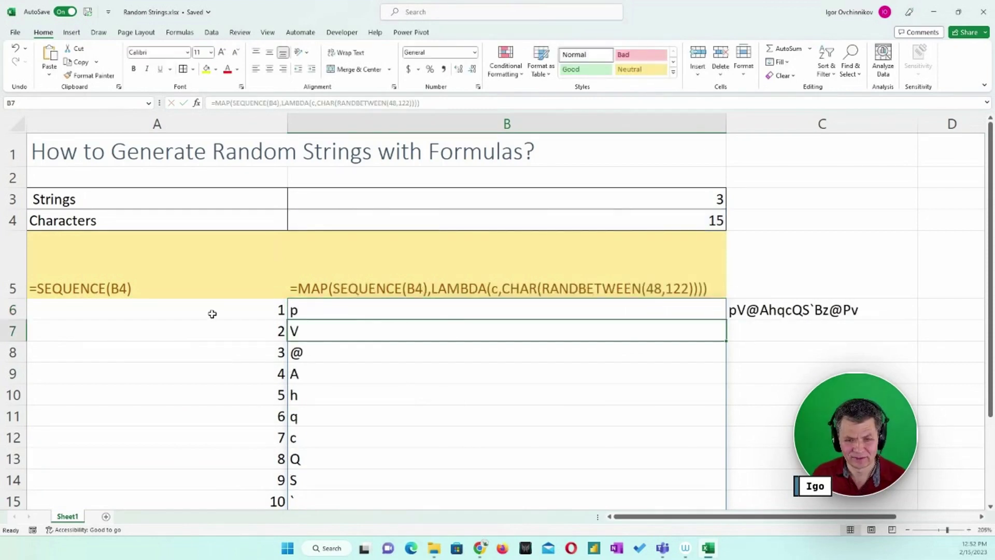
Replace B6# in C6's TEXTJOIN formula with MAP(SEQUENCE(B4),LAMBDA(c,CHAR(RANDBETWEEN(48,122)))), copied from B6.
{"action": "double_click", "coordinate": [314, 311]}
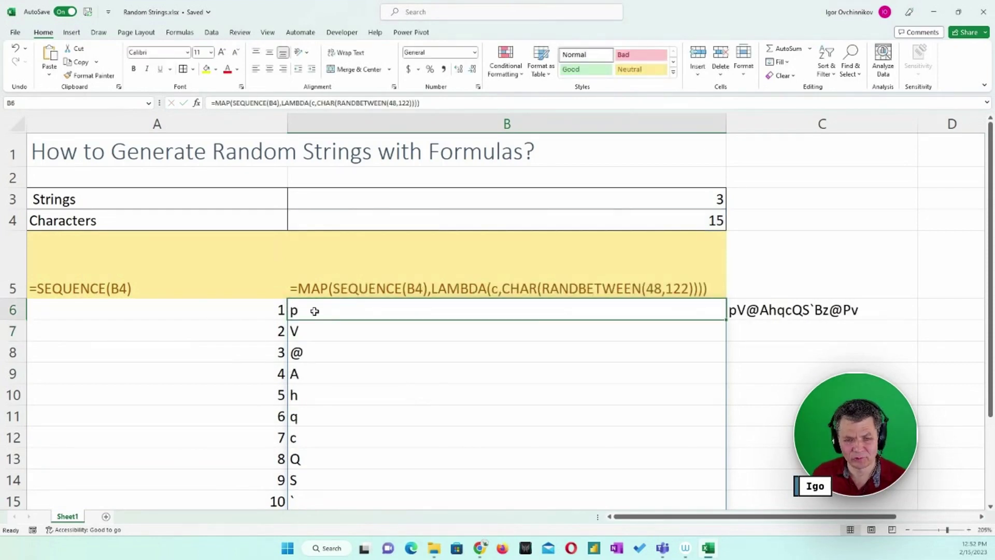
{"action": "left_click_drag", "start_coordinate": [298, 309], "coordinate": [712, 307]}
{"action": "key", "text": "ctrl+c"}
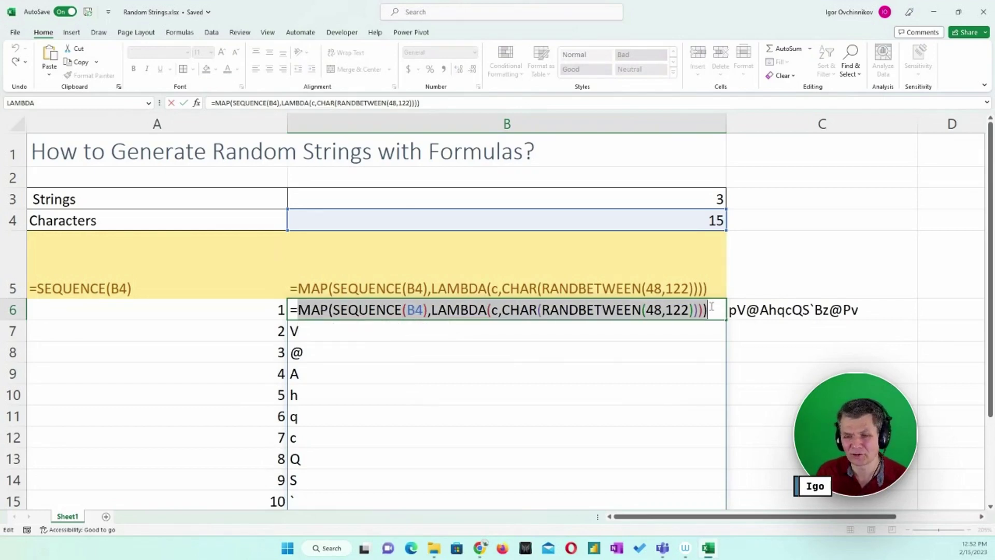
{"action": "key", "text": "Escape"}
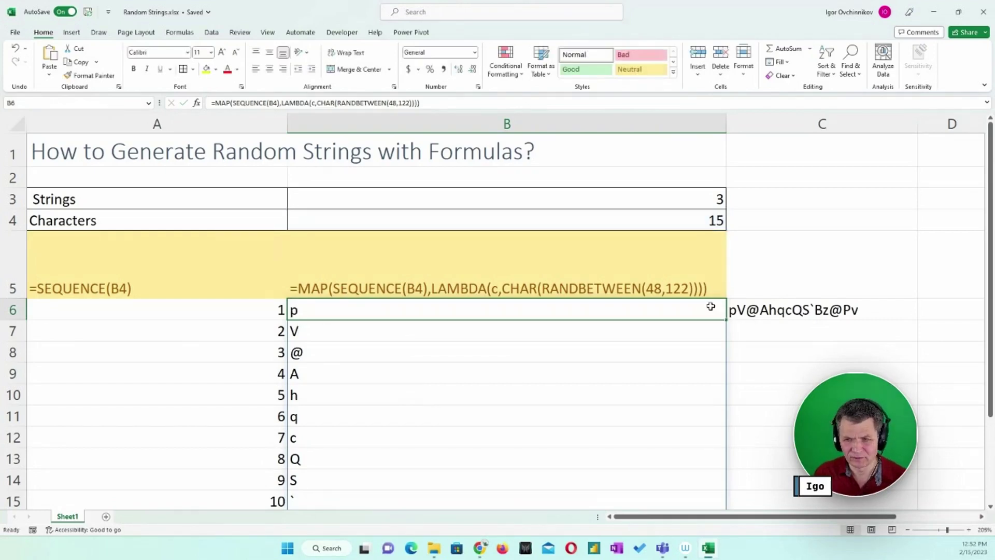
{"action": "double_click", "coordinate": [743, 309]}
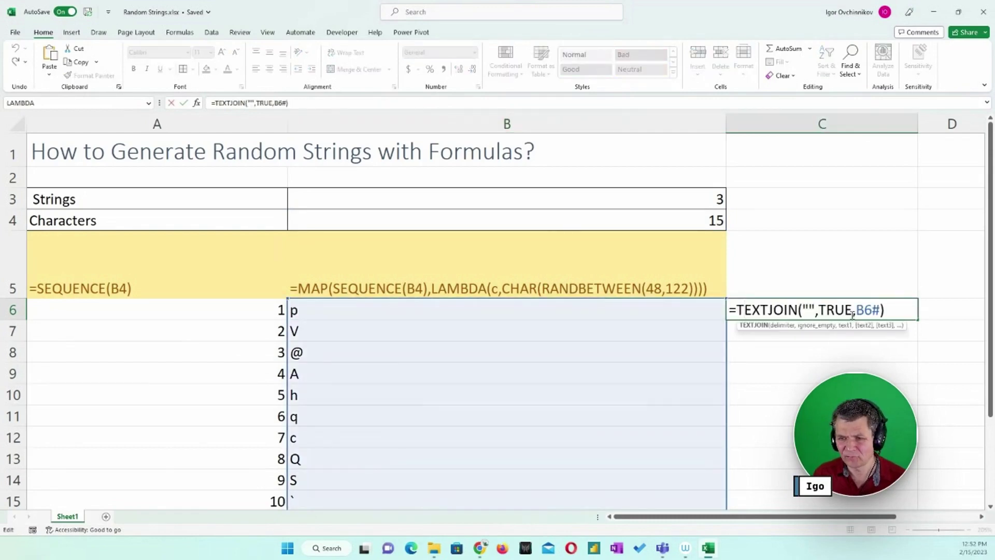
{"action": "left_click", "coordinate": [880, 310]}
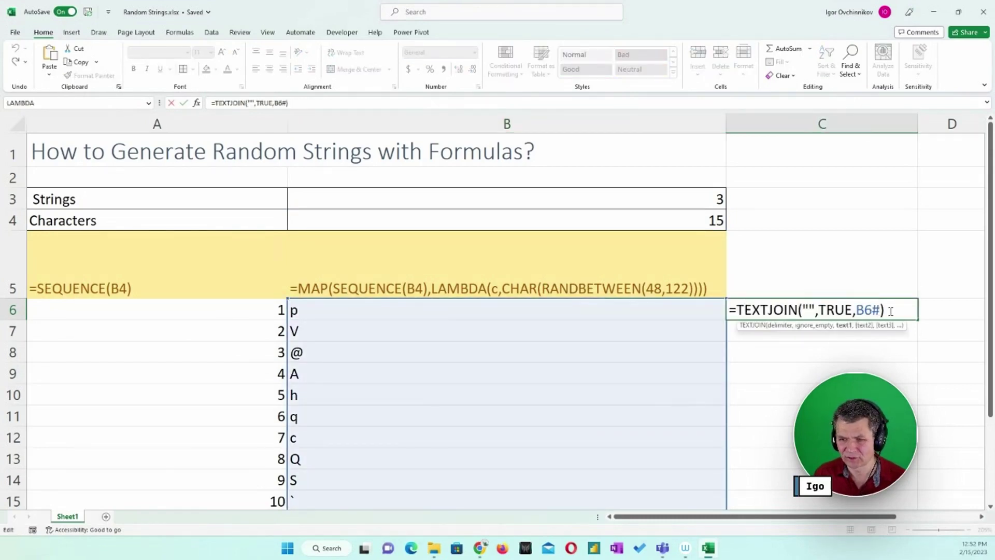
{"action": "key", "text": "BackSpace"}
{"action": "key", "text": "BackSpace"}
{"action": "key", "text": "BackSpace"}
{"action": "key", "text": "ctrl+v"}
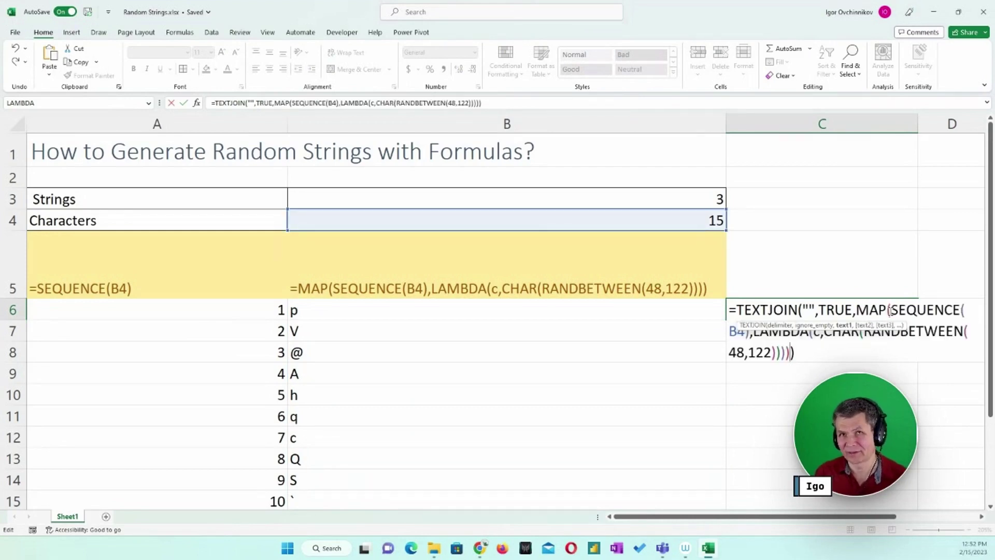
{"action": "key", "text": "Return"}
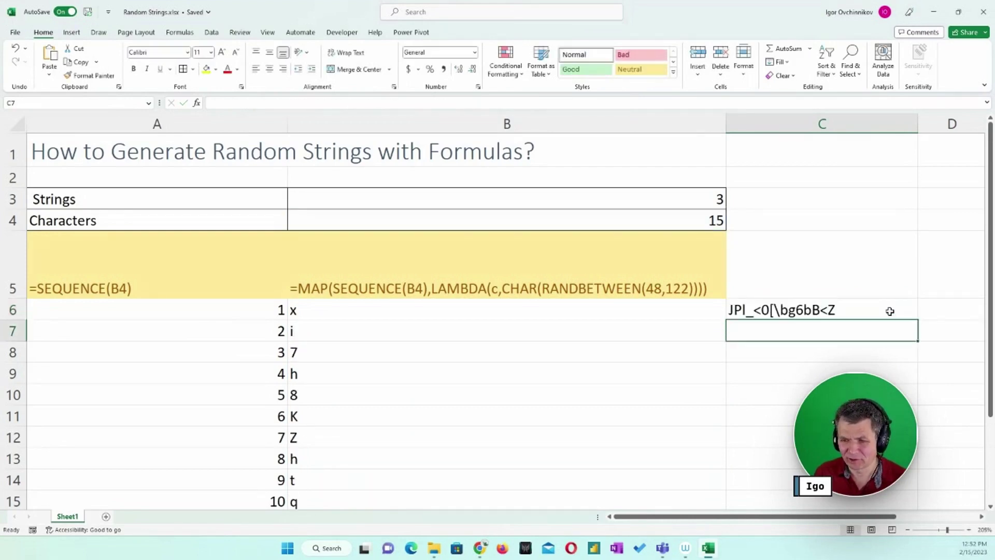
Examine the combined formula in C6 and the helper lists in columns A and B.
{"action": "left_click", "coordinate": [824, 312]}
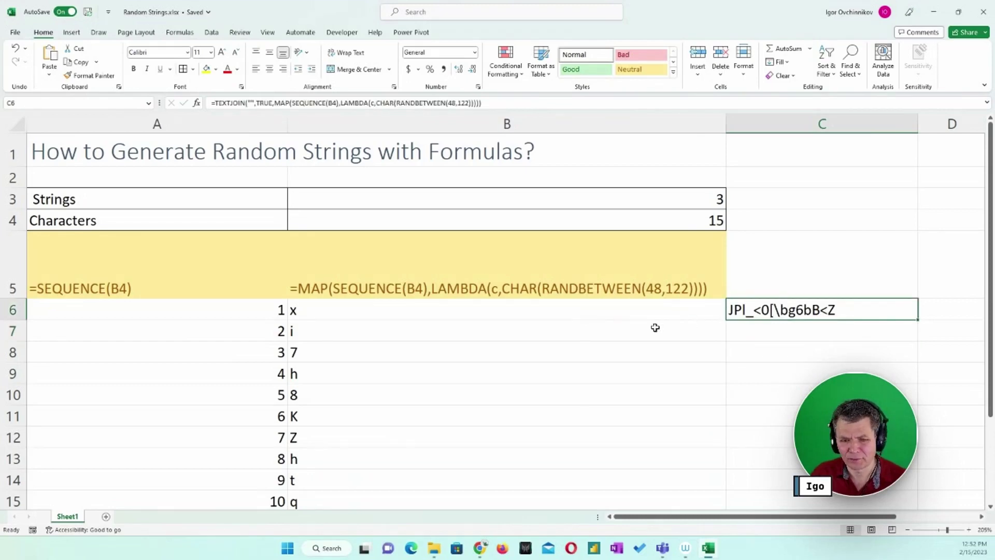
{"action": "scroll", "coordinate": [655, 326], "scroll_direction": "down", "scroll_amount": 2}
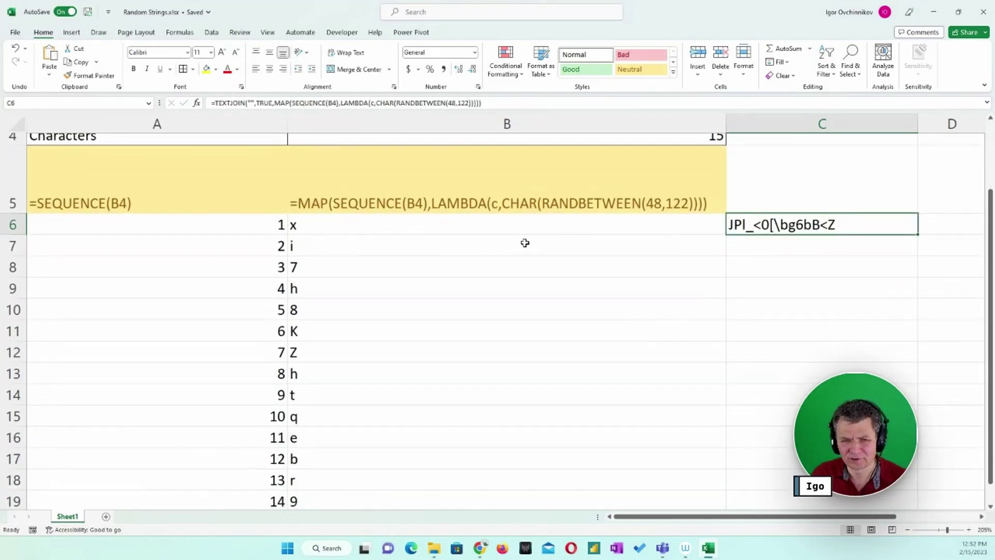
{"action": "scroll", "coordinate": [524, 242], "scroll_direction": "down", "scroll_amount": 2}
{"action": "scroll", "coordinate": [524, 242], "scroll_direction": "up", "scroll_amount": 4}
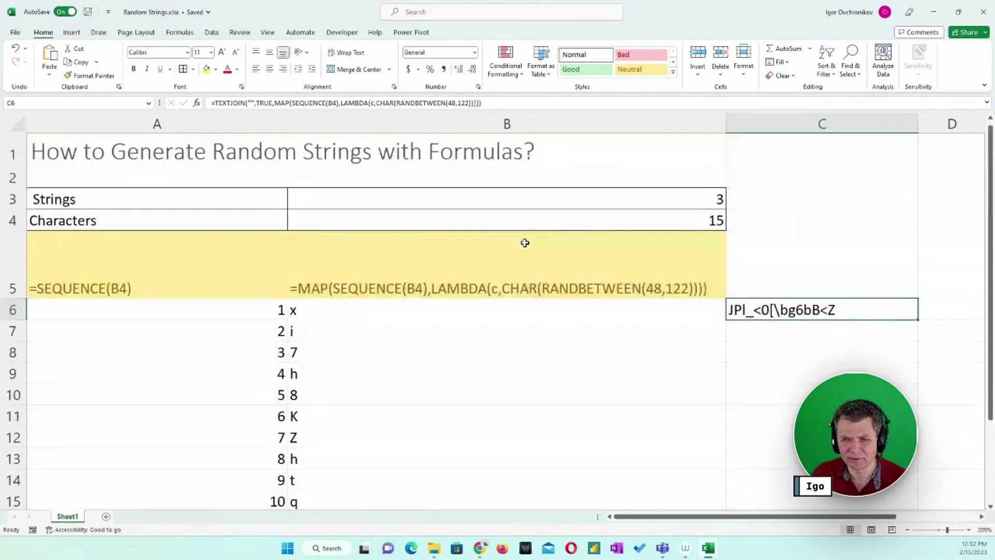
{"action": "left_click", "coordinate": [597, 333]}
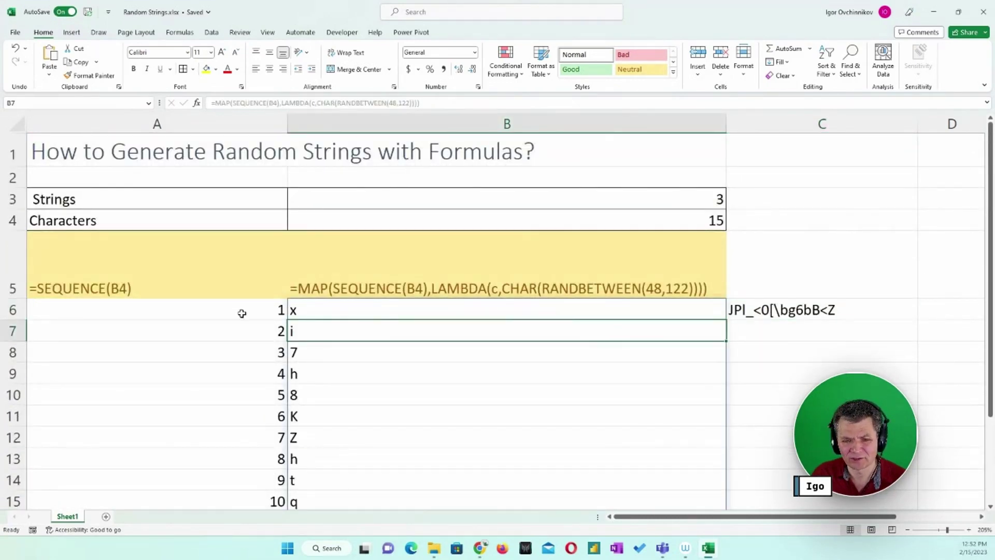
{"action": "left_click", "coordinate": [281, 319]}
{"action": "left_click_drag", "start_coordinate": [281, 318], "coordinate": [461, 414]}
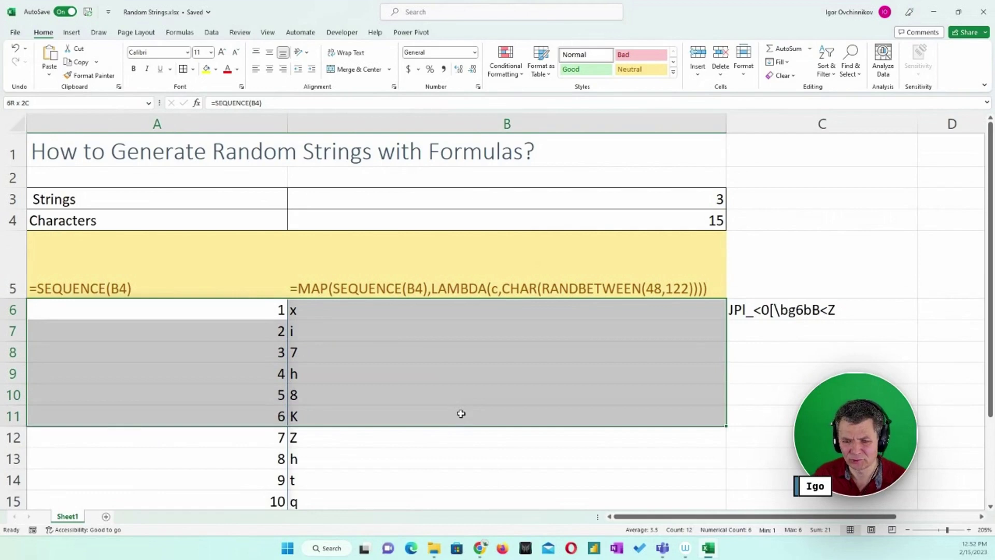
Fill the formula-text formula from B5 into C5 to display the TEXTJOIN formula.
{"action": "left_click", "coordinate": [723, 274]}
{"action": "left_click_drag", "start_coordinate": [726, 298], "coordinate": [845, 298]}
{"action": "left_click", "coordinate": [835, 262]}
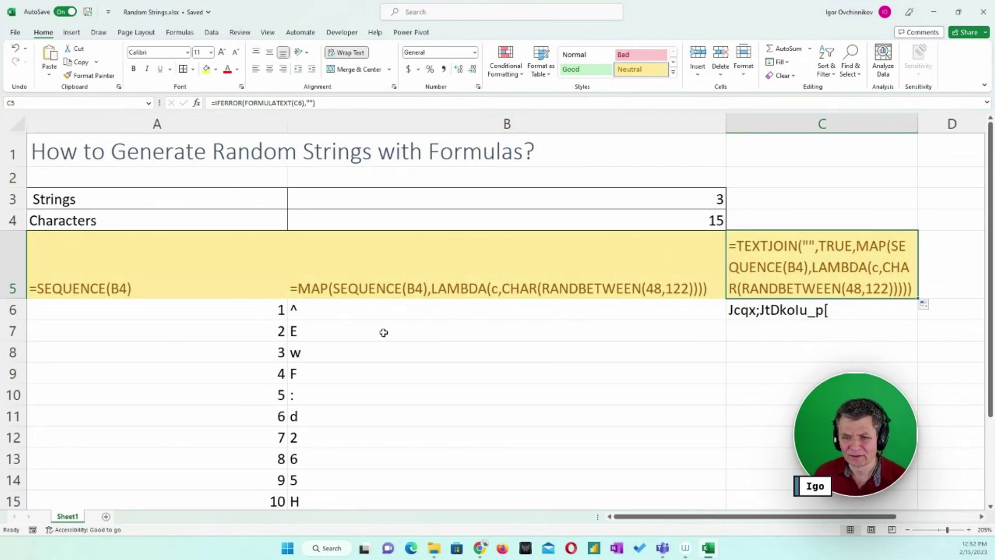
Set the Characters value in B4 to 7 and compare the string in C6 with the helper lists in columns A and B.
{"action": "left_click", "coordinate": [511, 220]}
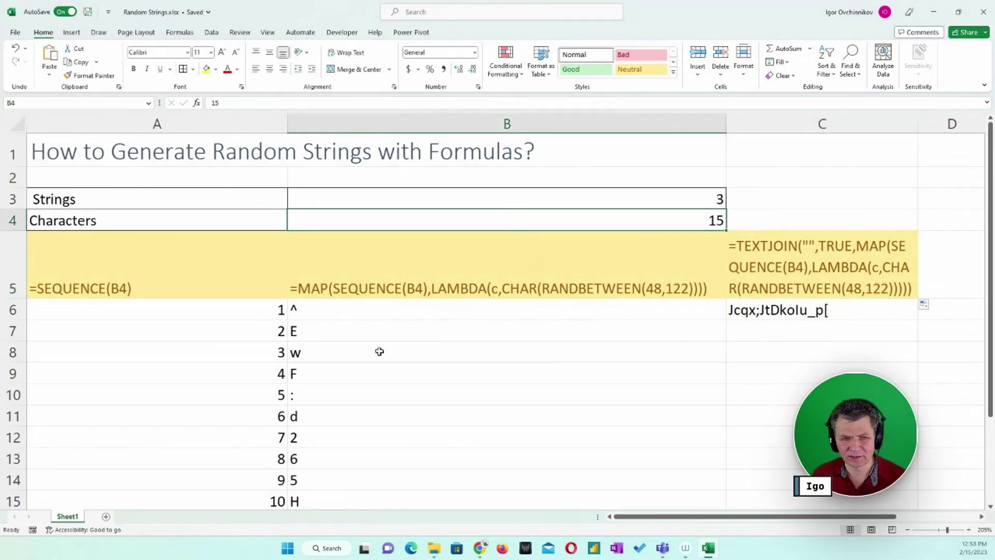
{"action": "type", "text": "7"}
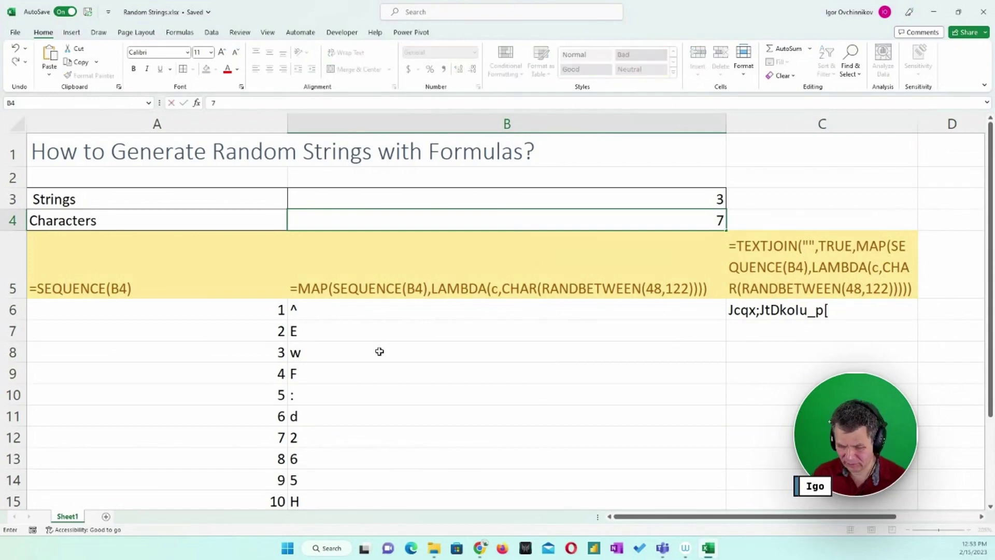
{"action": "key", "text": "Return"}
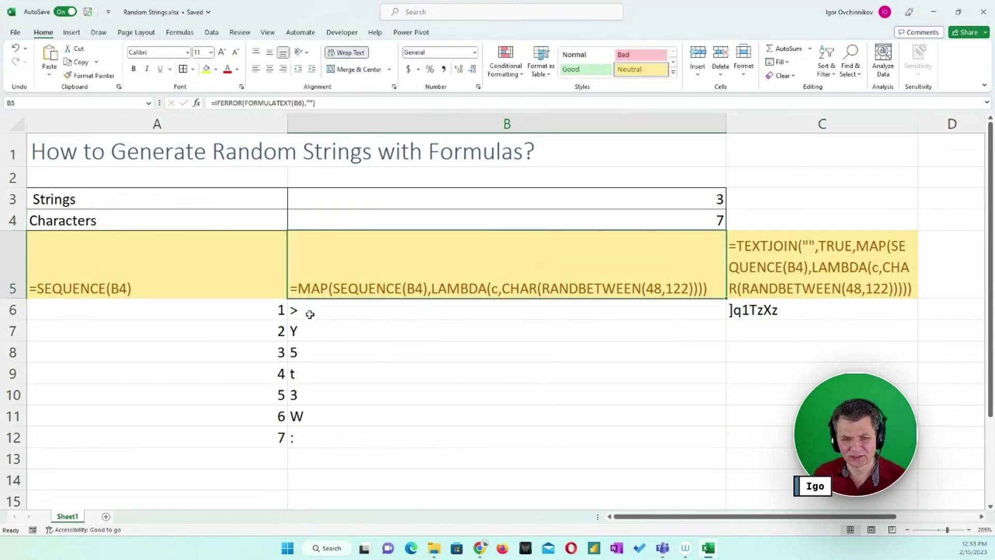
{"action": "left_click_drag", "start_coordinate": [310, 313], "coordinate": [354, 441]}
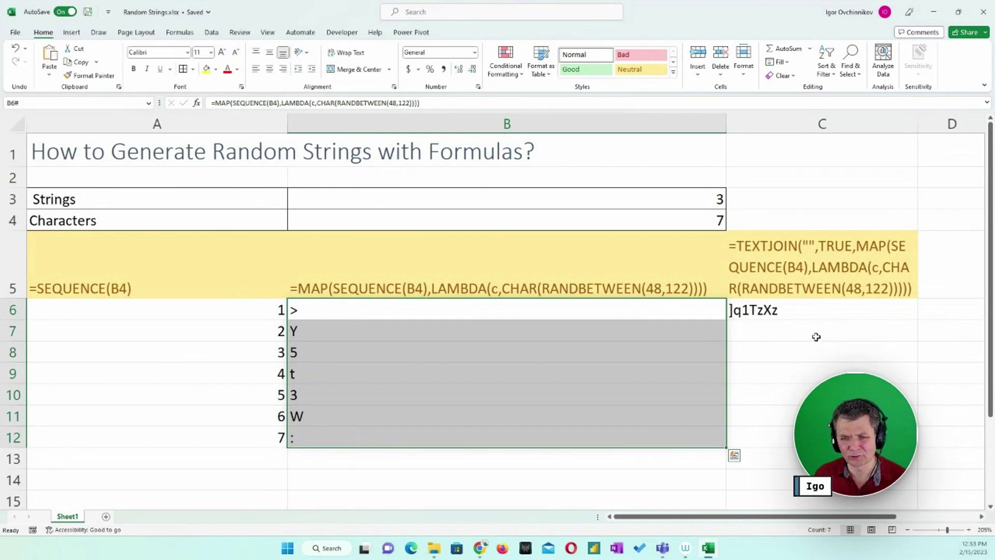
{"action": "left_click", "coordinate": [803, 316]}
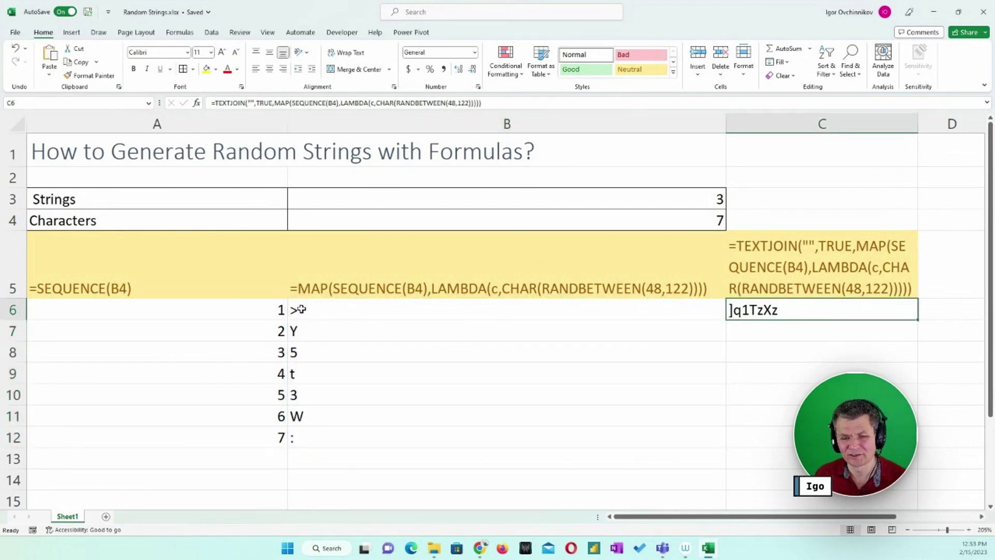
{"action": "left_click_drag", "start_coordinate": [302, 311], "coordinate": [306, 440]}
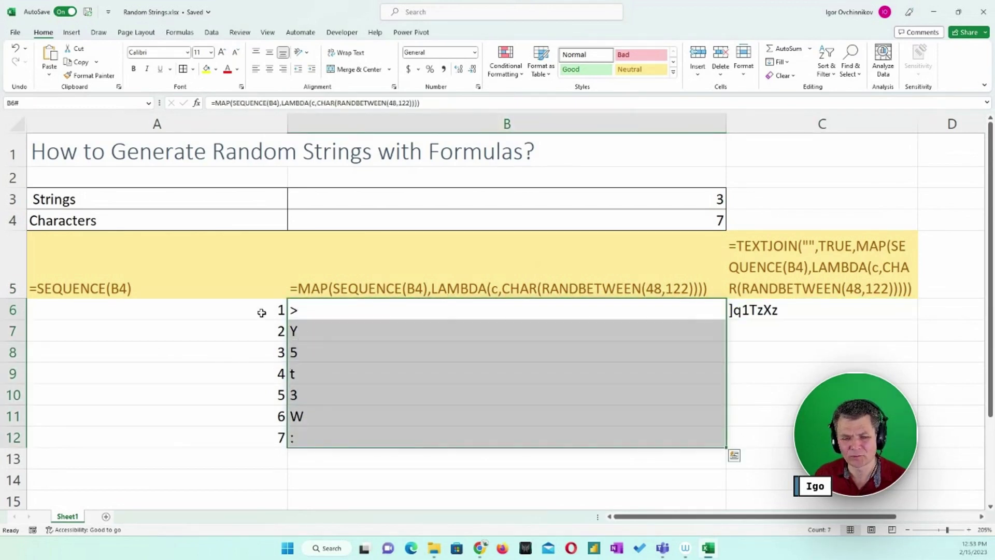
{"action": "left_click", "coordinate": [746, 311]}
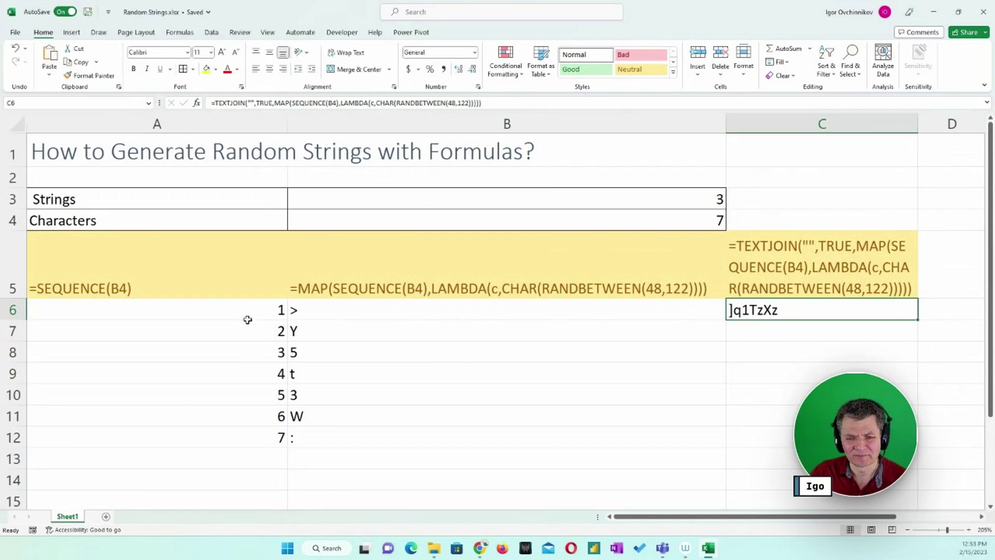
{"action": "left_click_drag", "start_coordinate": [238, 309], "coordinate": [307, 317]}
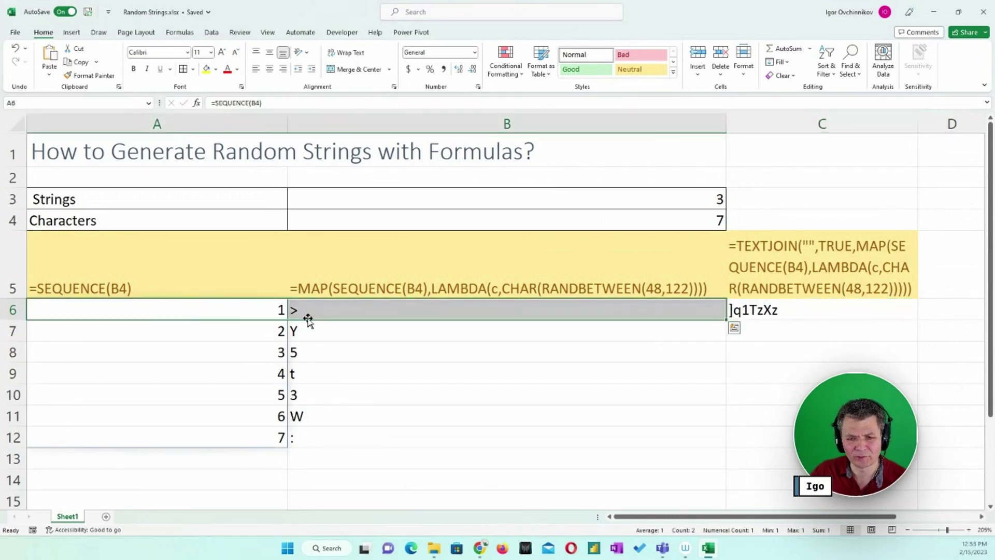
{"action": "left_click", "coordinate": [344, 359]}
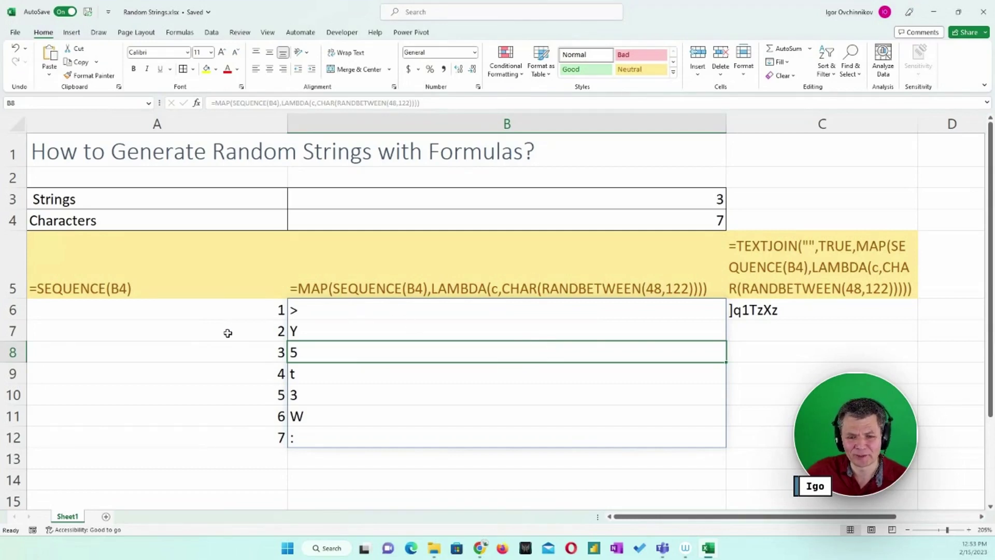
Delete the helper formulas and their spilled results from A6:A12 and B6:B12.
{"action": "left_click_drag", "start_coordinate": [228, 311], "coordinate": [282, 433]}
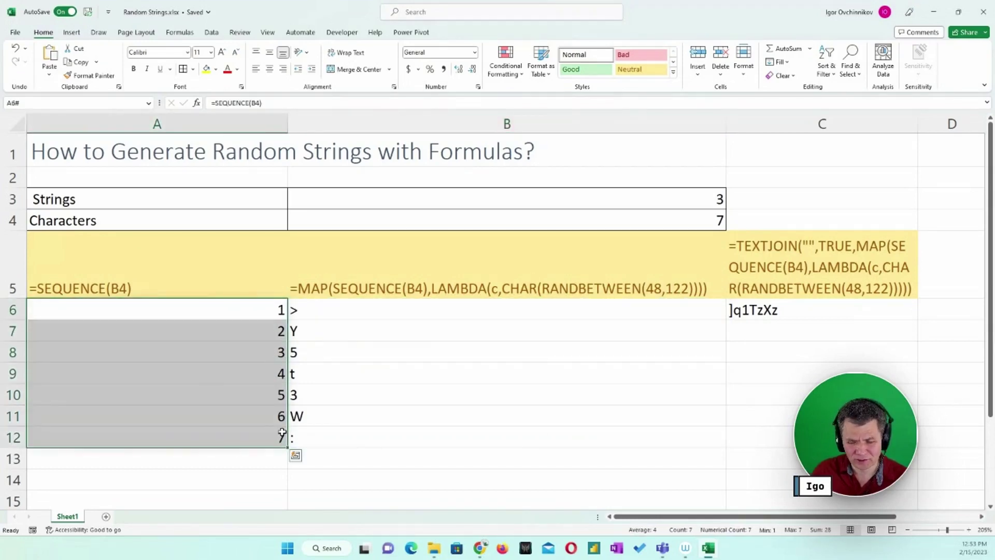
{"action": "key", "text": "Delete"}
{"action": "left_click_drag", "start_coordinate": [334, 316], "coordinate": [363, 444]}
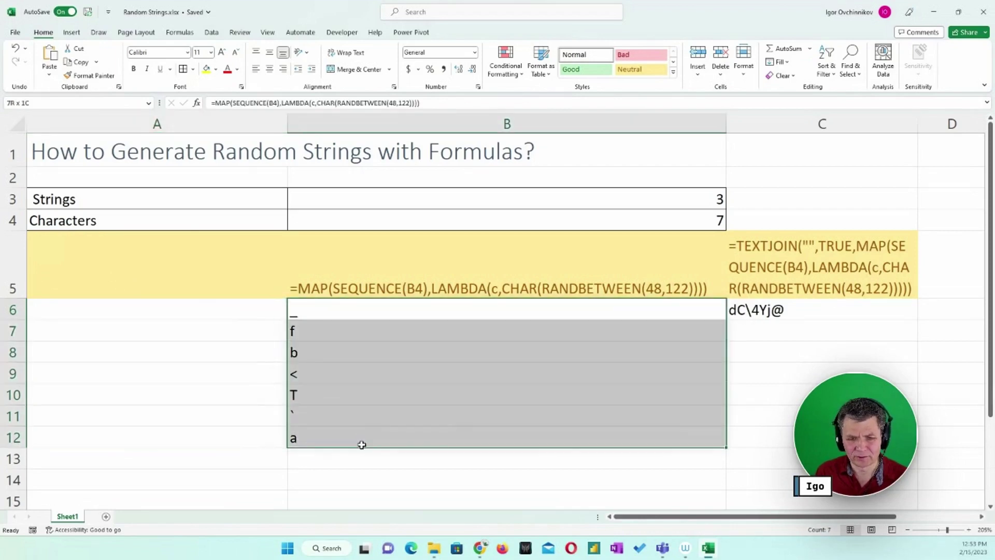
{"action": "key", "text": "Delete"}
Enter =SEQUENCE(B3) in A6 to number the rows according to the Strings value.
{"action": "left_click", "coordinate": [214, 318]}
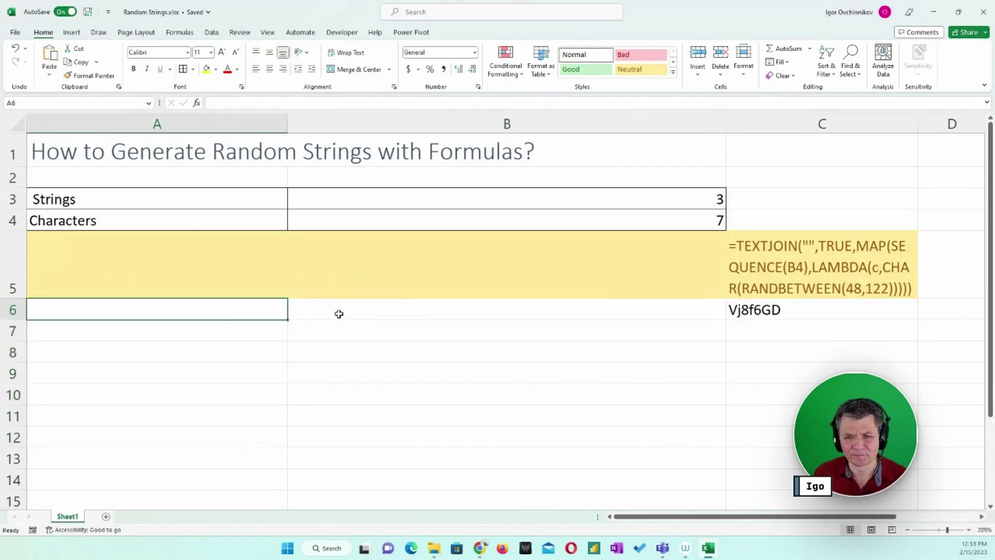
{"action": "type", "text": "=seq"}
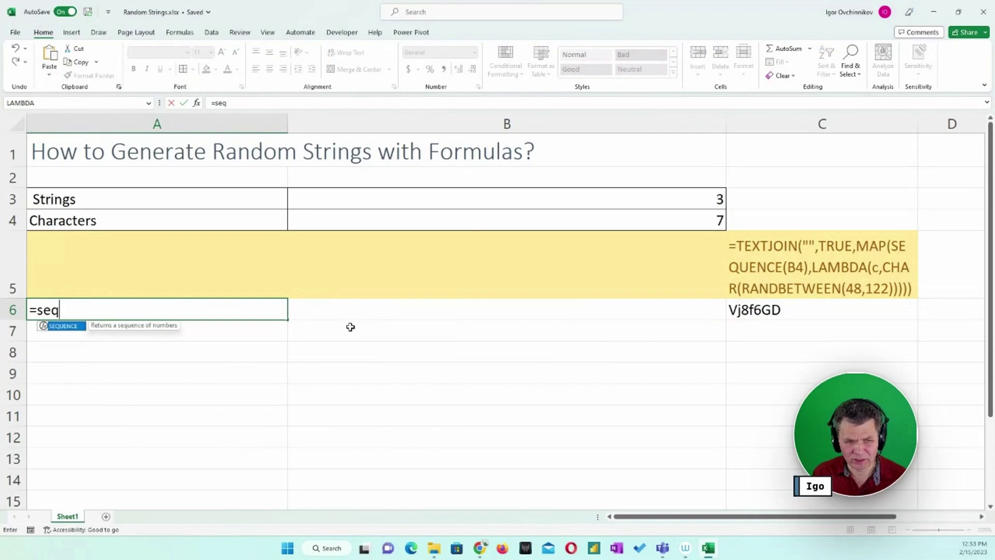
{"action": "key", "text": "Tab"}
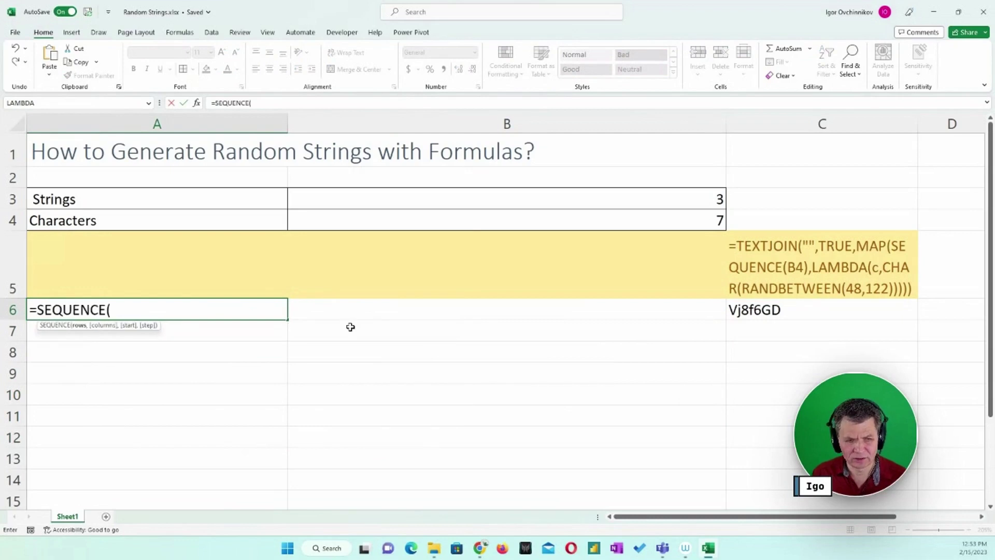
{"action": "left_click", "coordinate": [584, 198]}
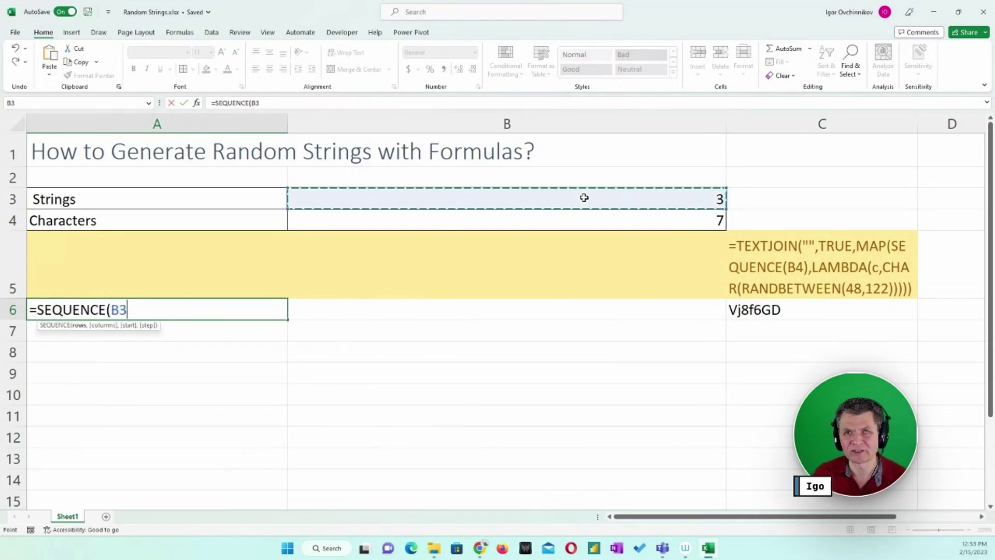
{"action": "key", "text": "Return"}
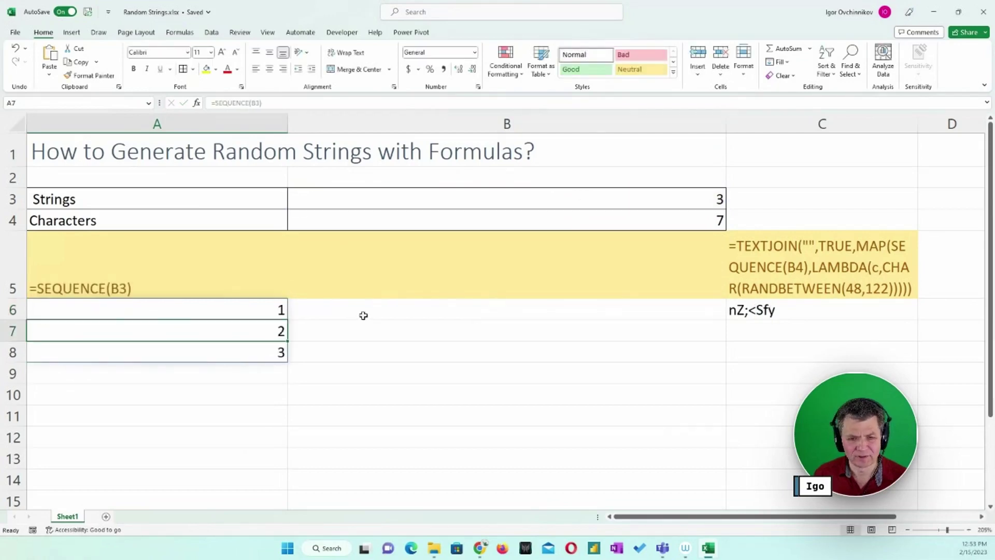
Set the Strings value in B3 to 5.
{"action": "left_click", "coordinate": [595, 194]}
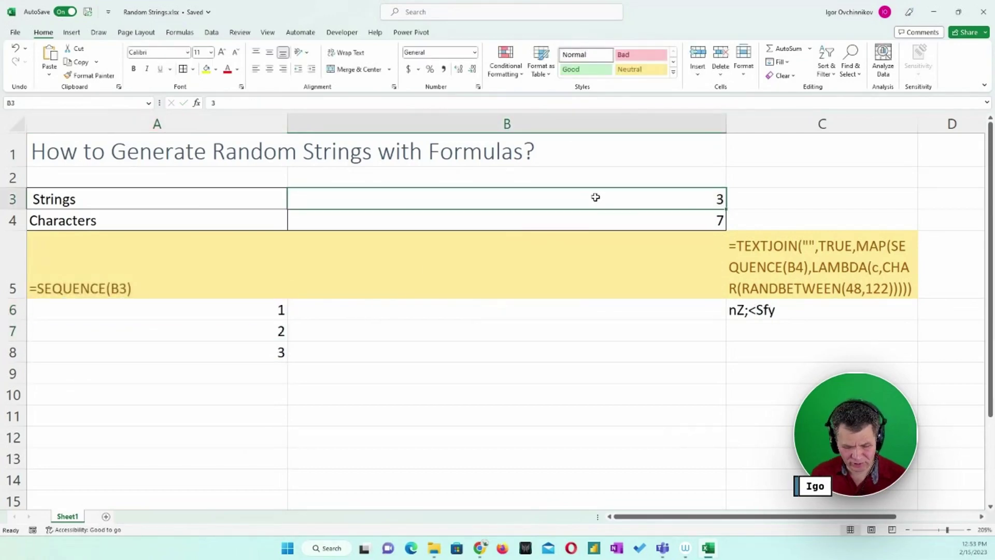
{"action": "type", "text": "5"}
{"action": "key", "text": "Return"}
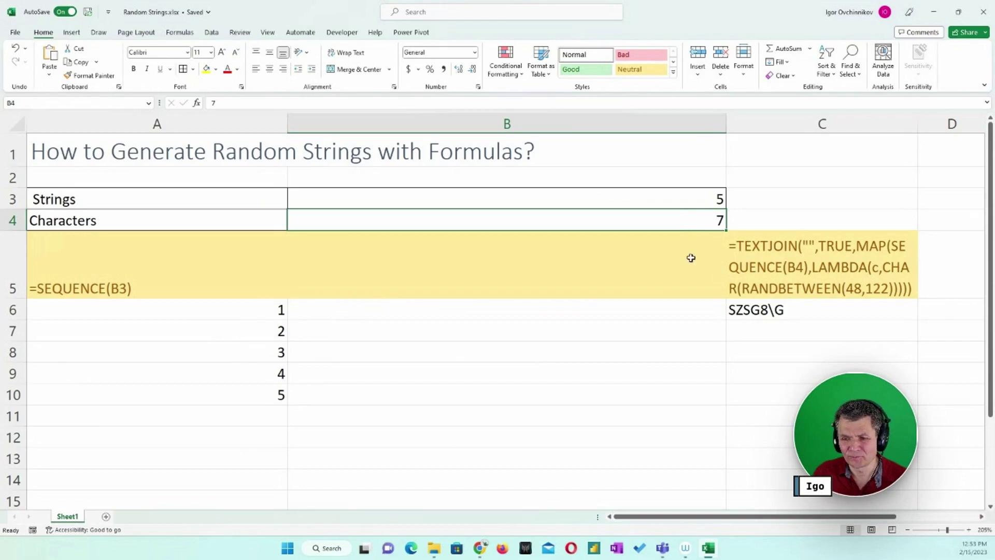
Move the TEXTJOIN formula from C6 to B6, beside the first sequence number.
{"action": "left_click", "coordinate": [591, 310]}
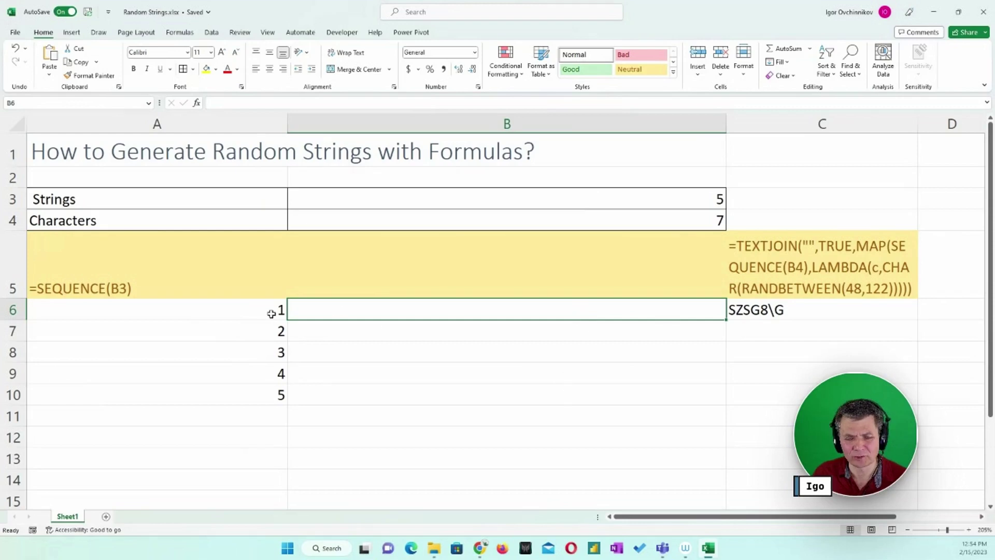
{"action": "left_click", "coordinate": [754, 310]}
{"action": "left_click_drag", "start_coordinate": [728, 313], "coordinate": [637, 306]}
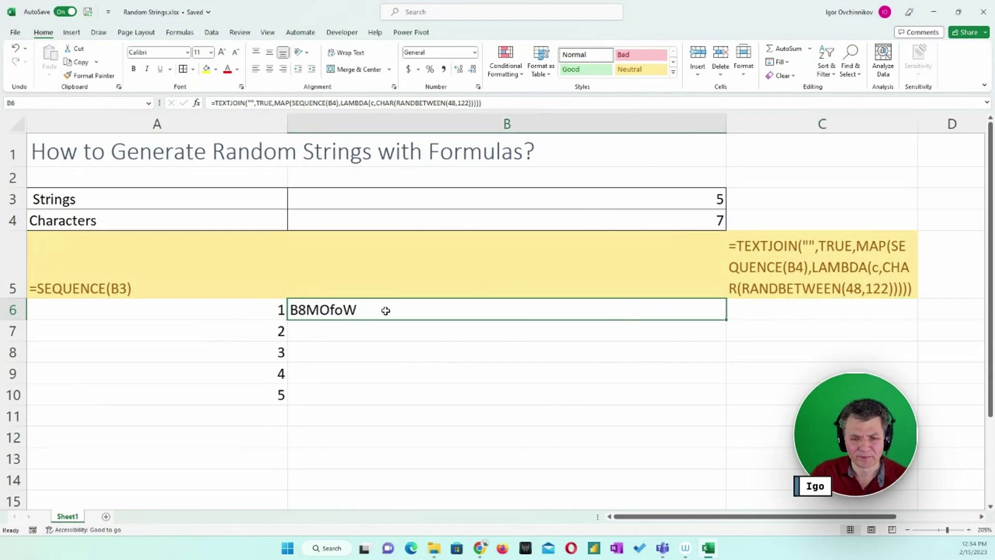
Open the B6 formula and insert an outer MAP before TEXTJOIN, with the spilled range A6# as its array.
{"action": "double_click", "coordinate": [326, 310]}
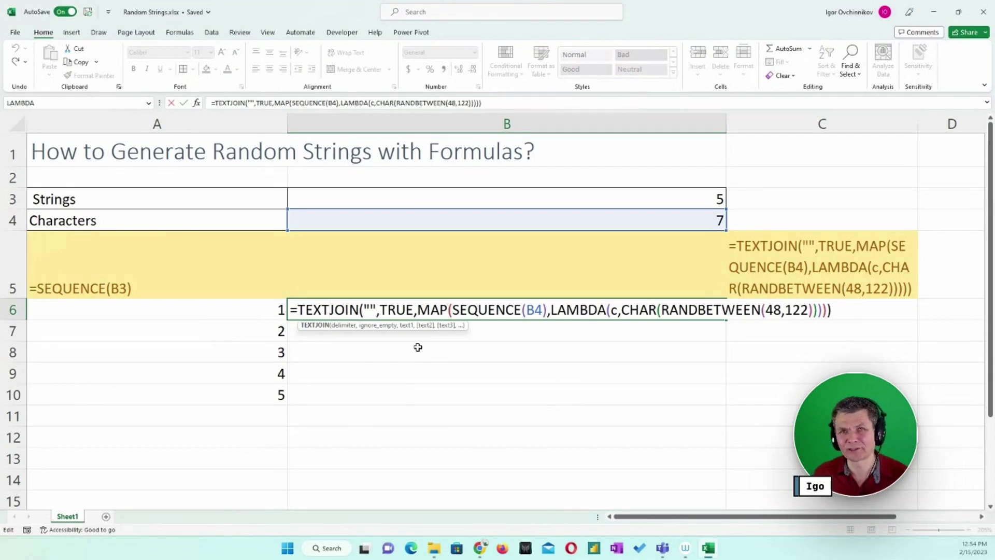
{"action": "key", "text": "Left"}
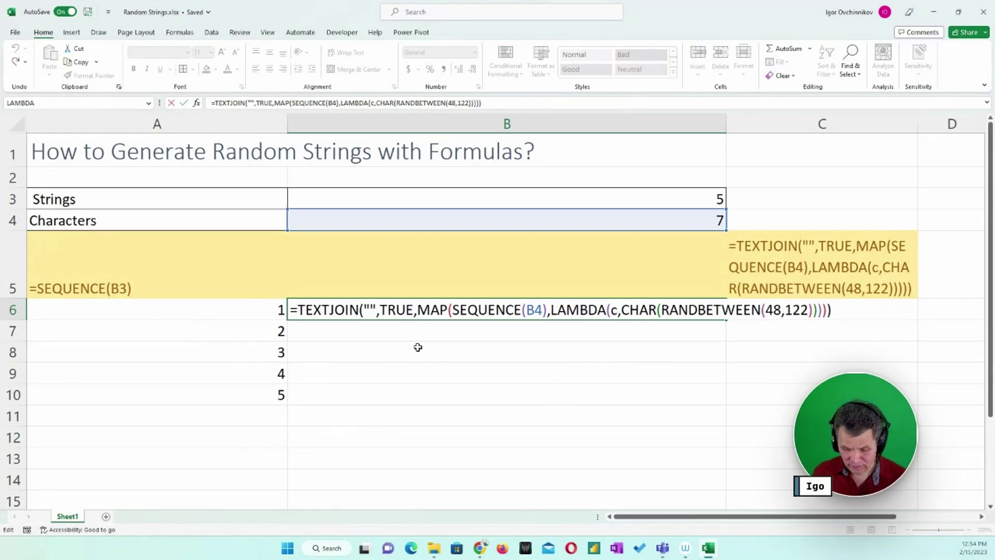
{"action": "key", "text": "Left"}
{"action": "type", "text": "map"}
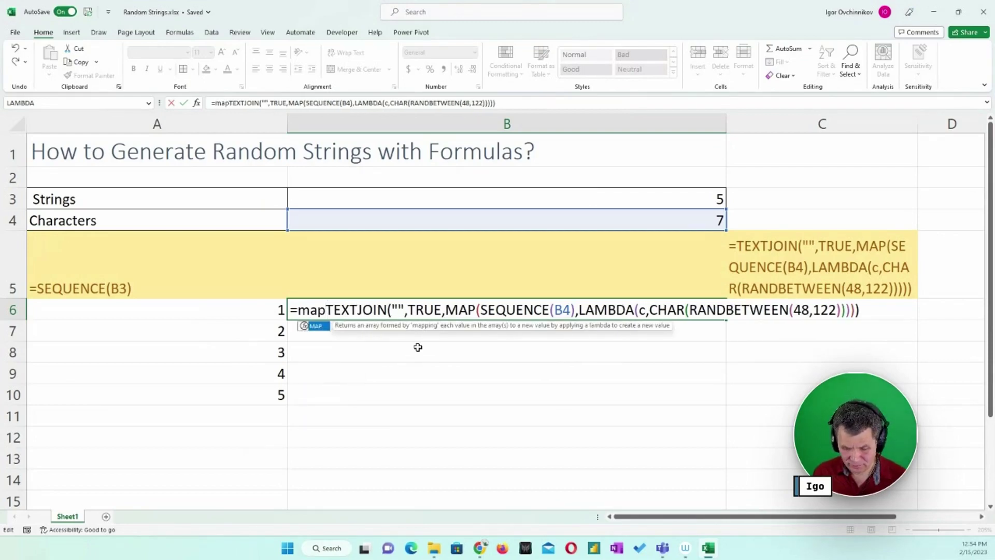
{"action": "type", "text": "("}
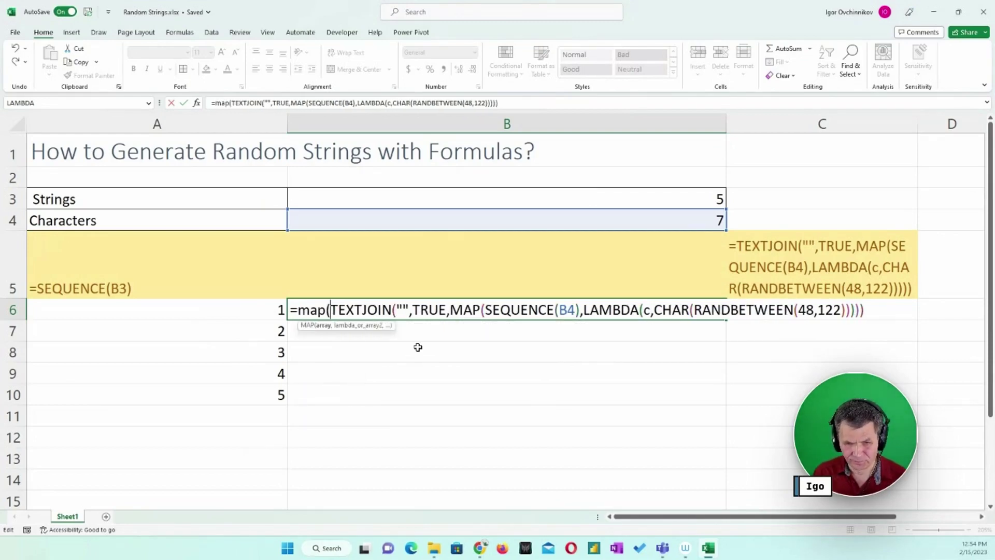
{"action": "left_click", "coordinate": [253, 310]}
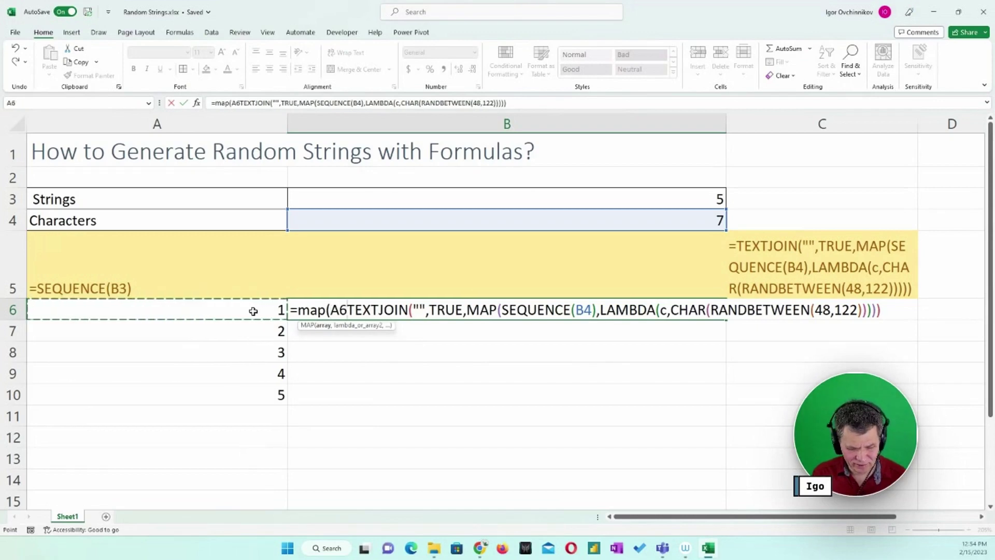
{"action": "type", "text": "#"}
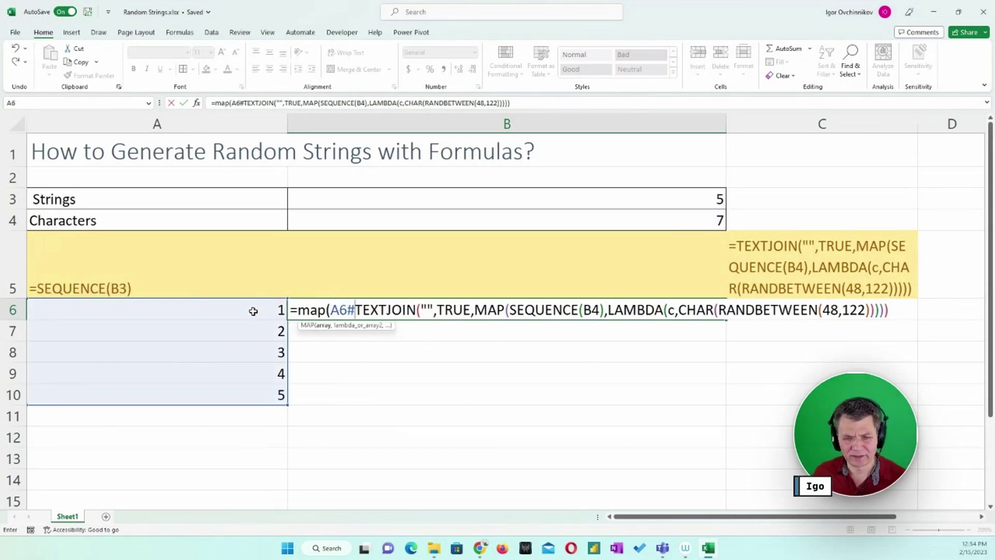
{"action": "type", "text": ","}
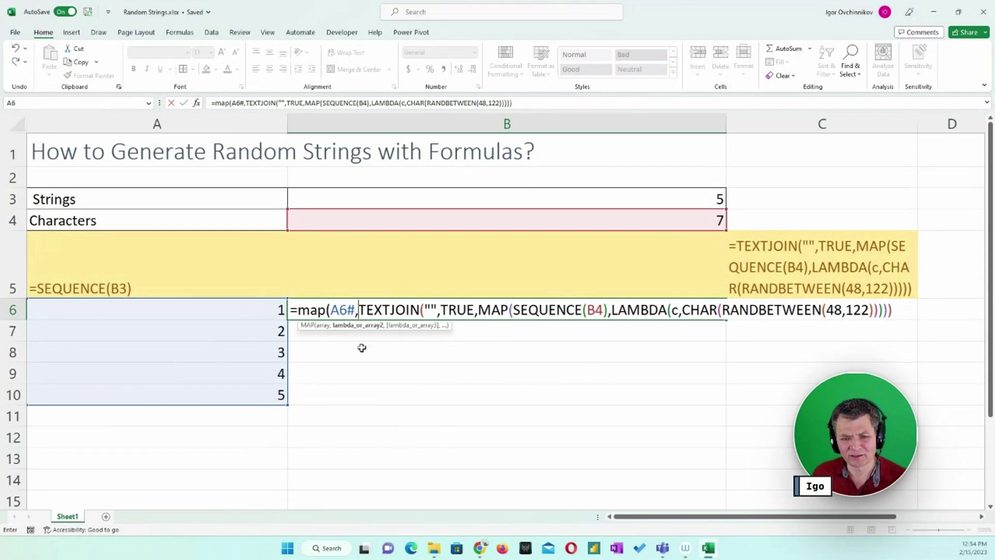
Wrap the TEXTJOIN part of B6 in a LAMBDA with parameter jt, close the brackets and accept the suggested formula correction.
{"action": "type", "text": "l"}
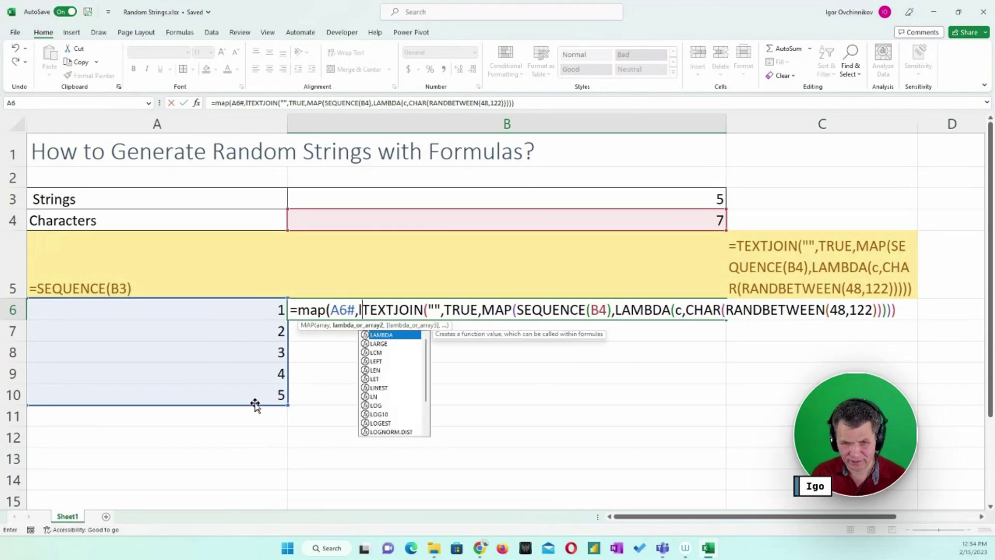
{"action": "type", "text": "amb"}
{"action": "key", "text": "Tab"}
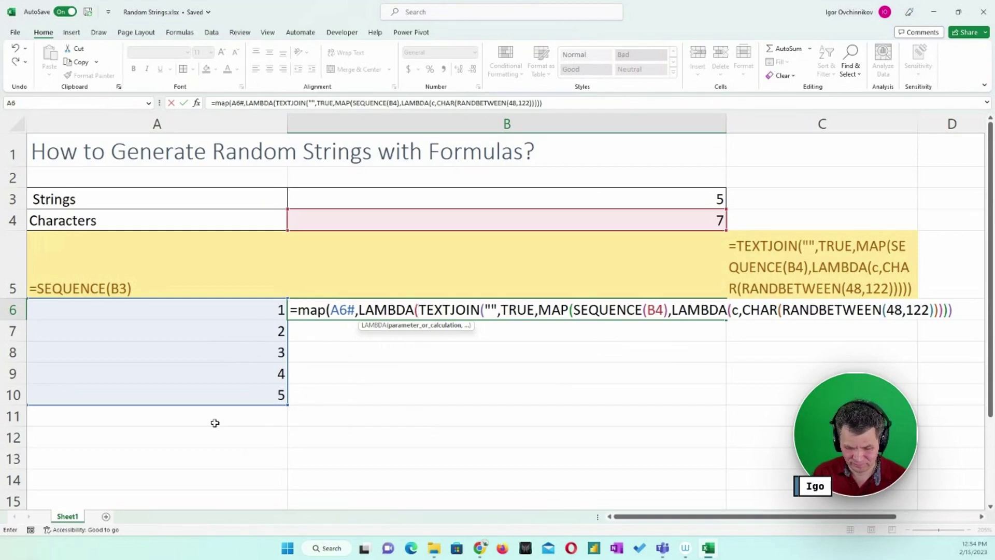
{"action": "type", "text": "jt"}
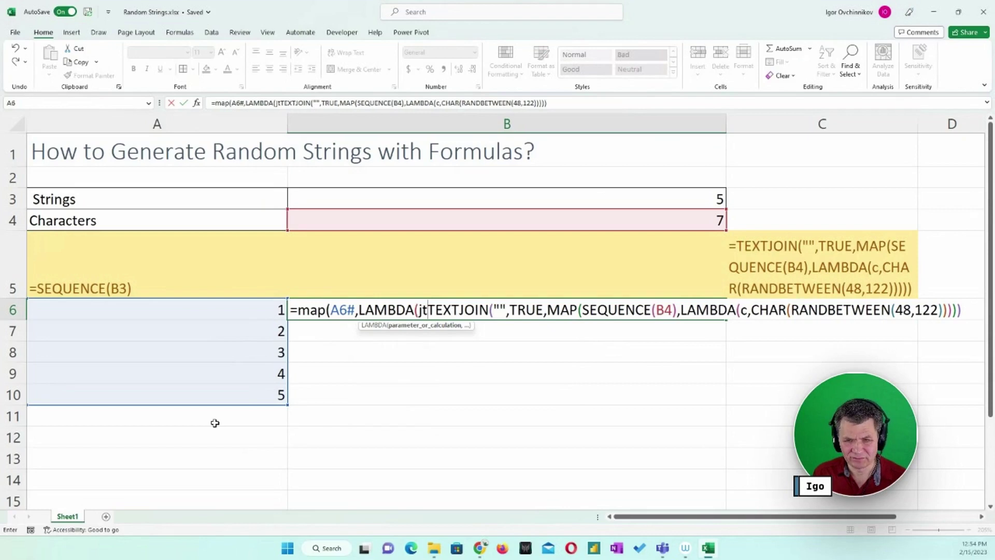
{"action": "type", "text": ","}
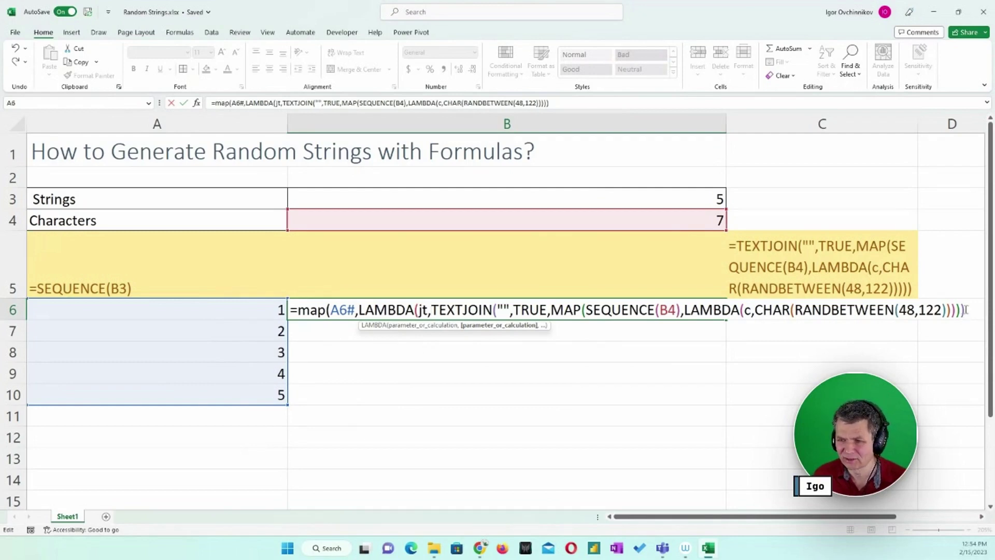
{"action": "type", "text": ")"}
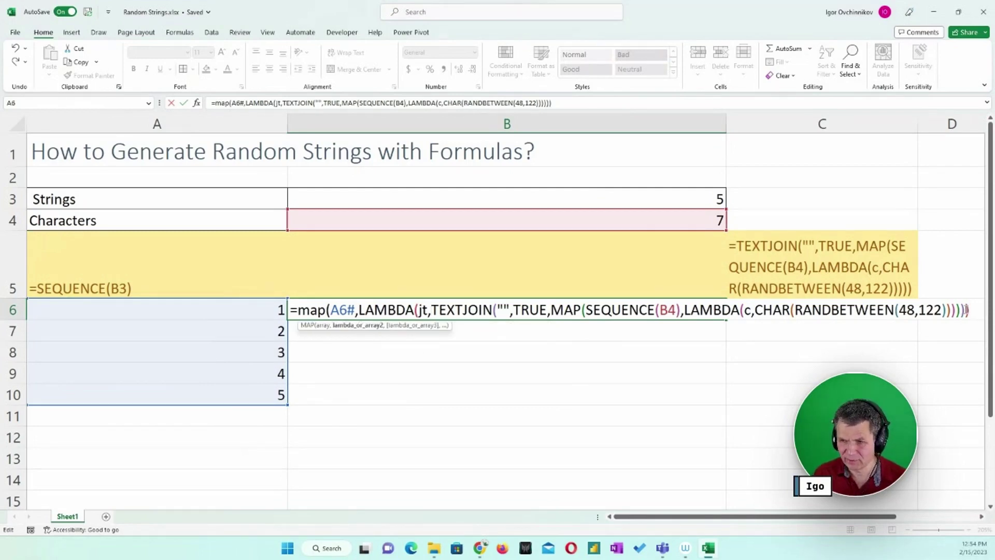
{"action": "key", "text": "Return"}
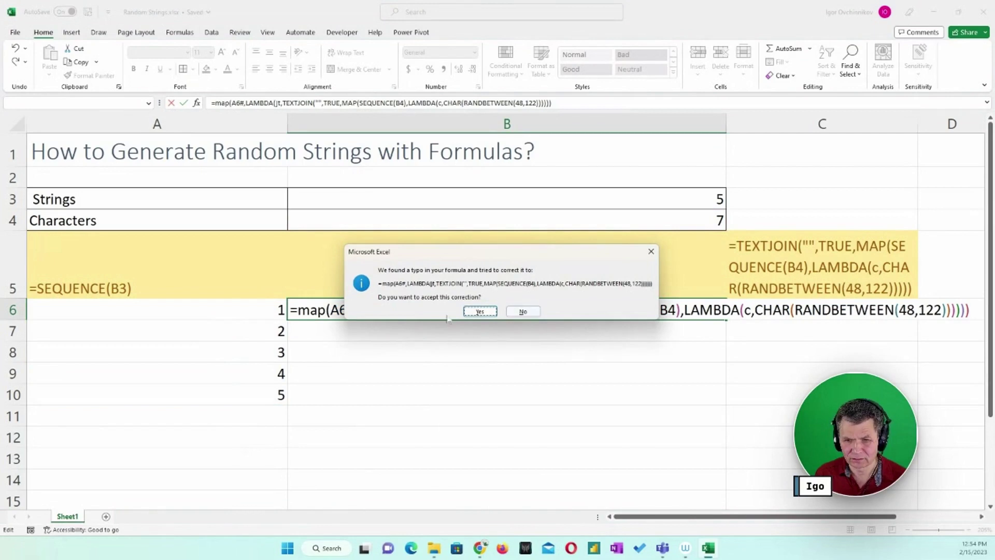
{"action": "left_click", "coordinate": [479, 312]}
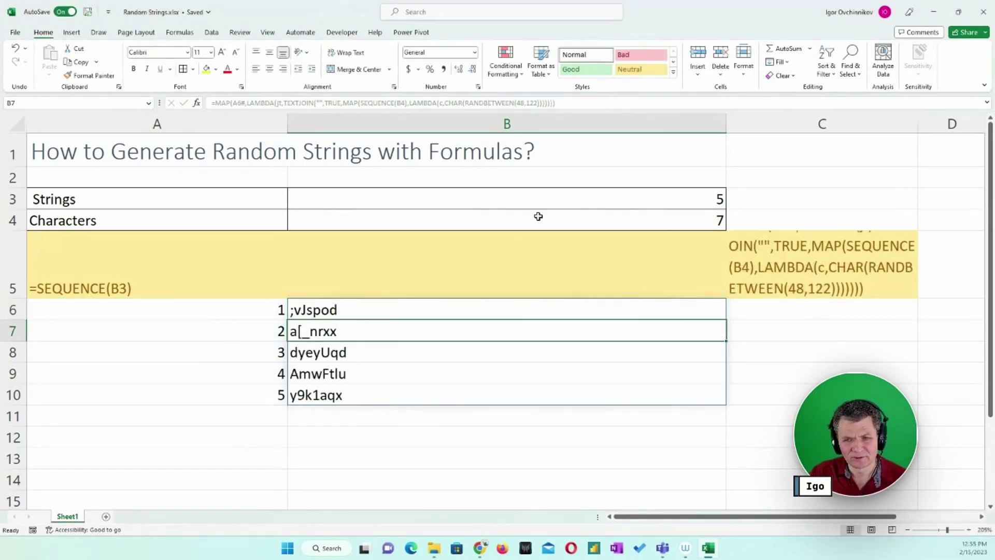
Set the Strings value in B3 to 7 and the Characters value in B4 to 10.
{"action": "left_click", "coordinate": [626, 199]}
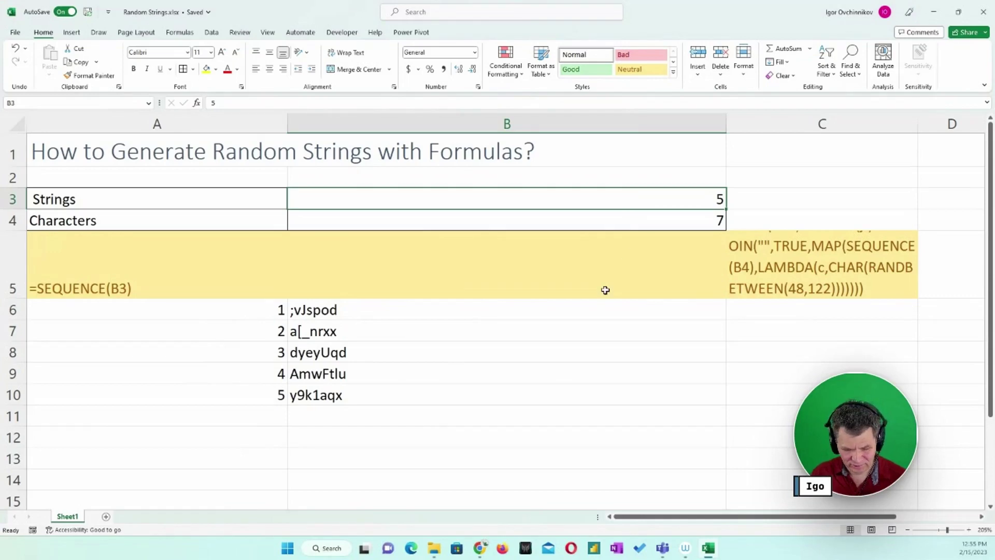
{"action": "type", "text": "7"}
{"action": "key", "text": "Return"}
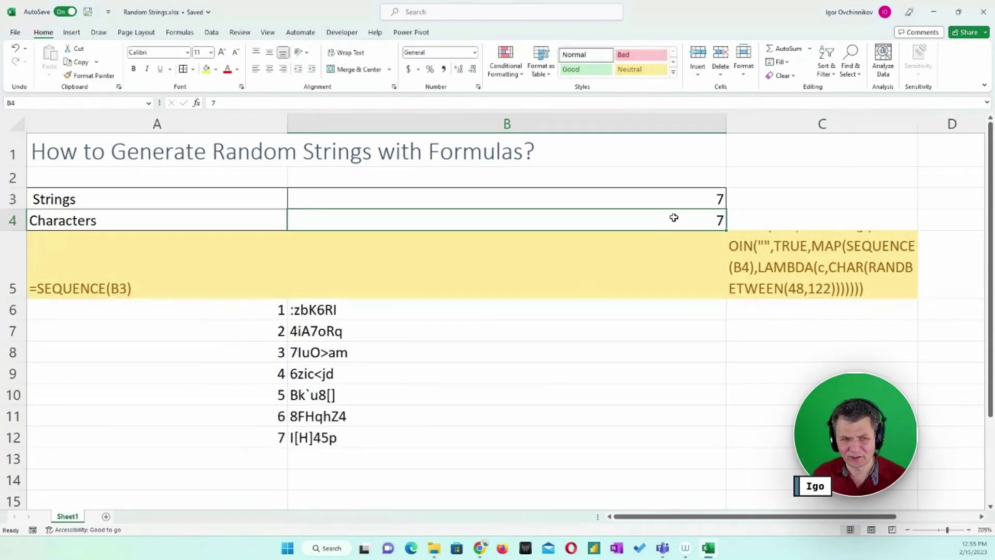
{"action": "type", "text": "10"}
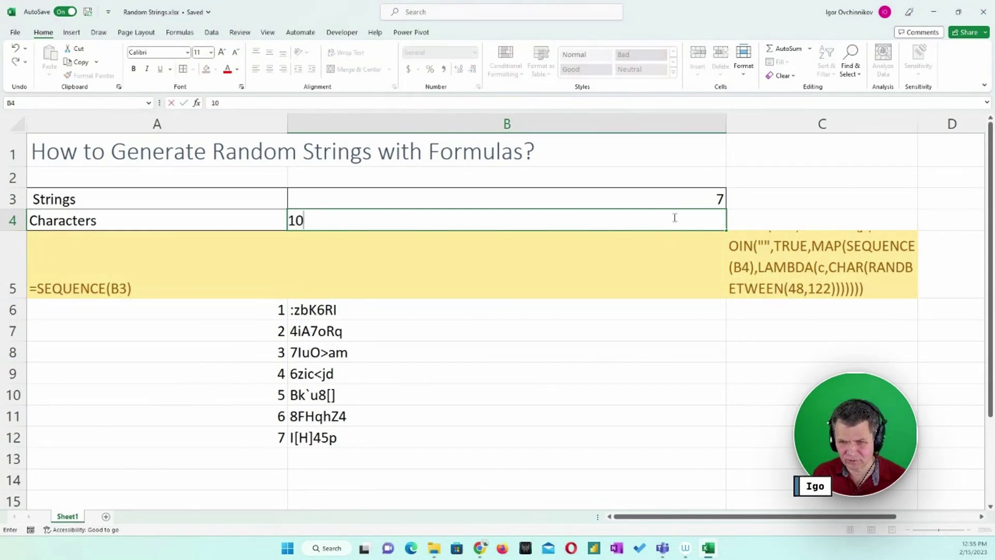
{"action": "key", "text": "Return"}
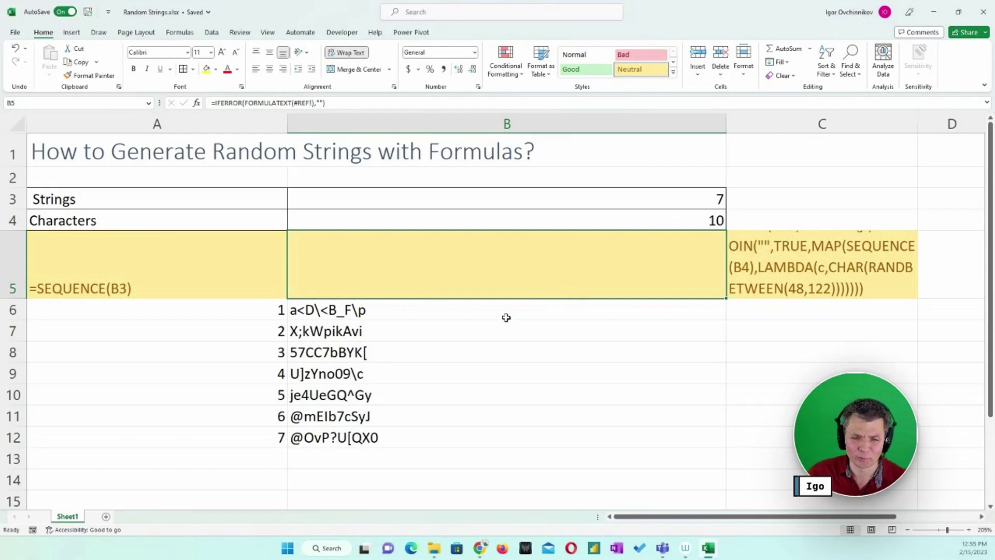
Copy the SEQUENCE(B3) expression, without the equals sign, from the formula in A6.
{"action": "left_click_drag", "start_coordinate": [215, 311], "coordinate": [226, 438]}
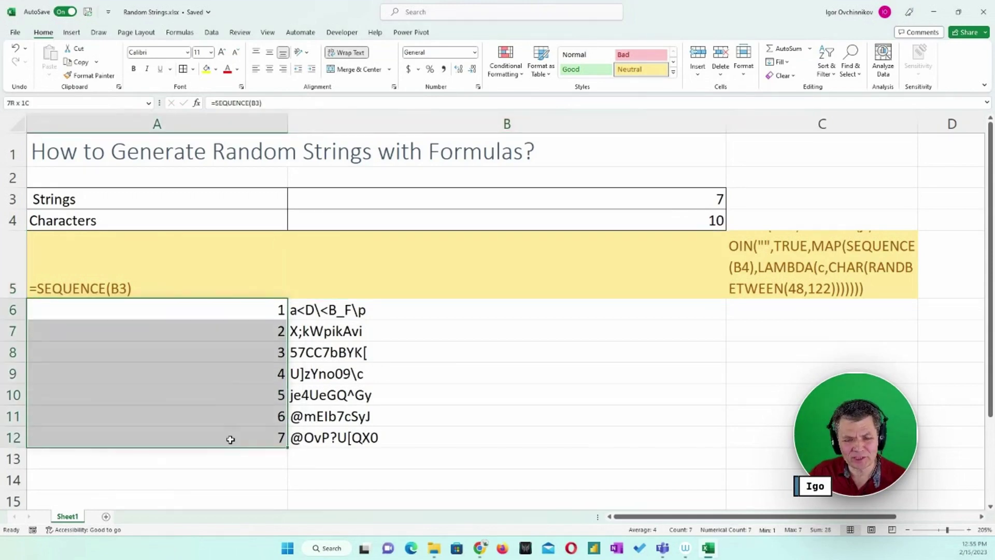
{"action": "double_click", "coordinate": [218, 309]}
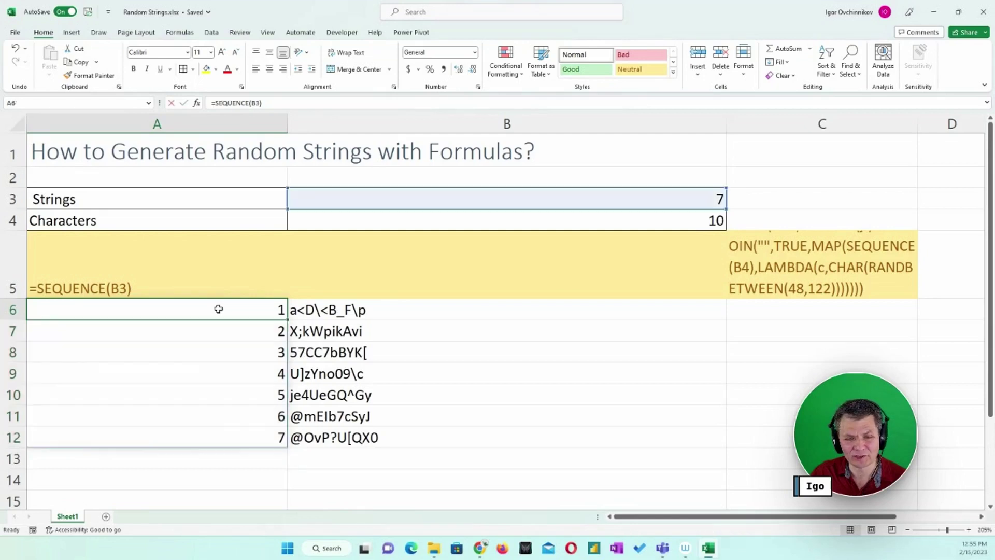
{"action": "left_click_drag", "start_coordinate": [229, 312], "coordinate": [37, 310]}
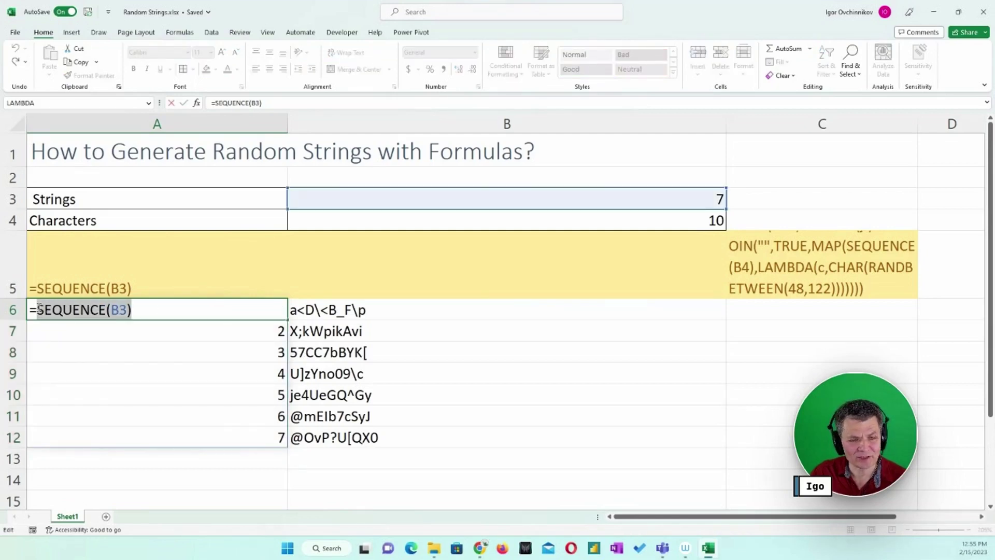
{"action": "key", "text": "ctrl+c"}
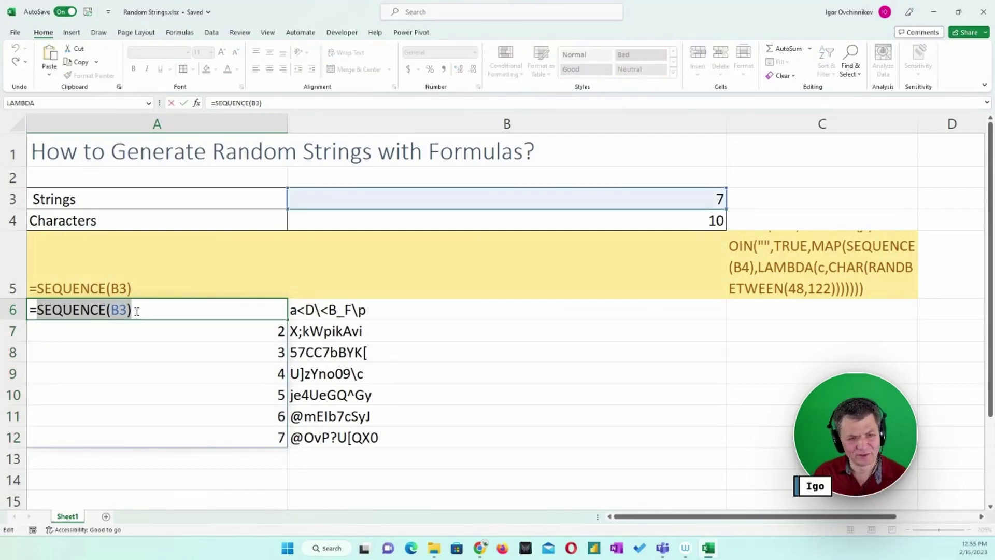
{"action": "key", "text": "Escape"}
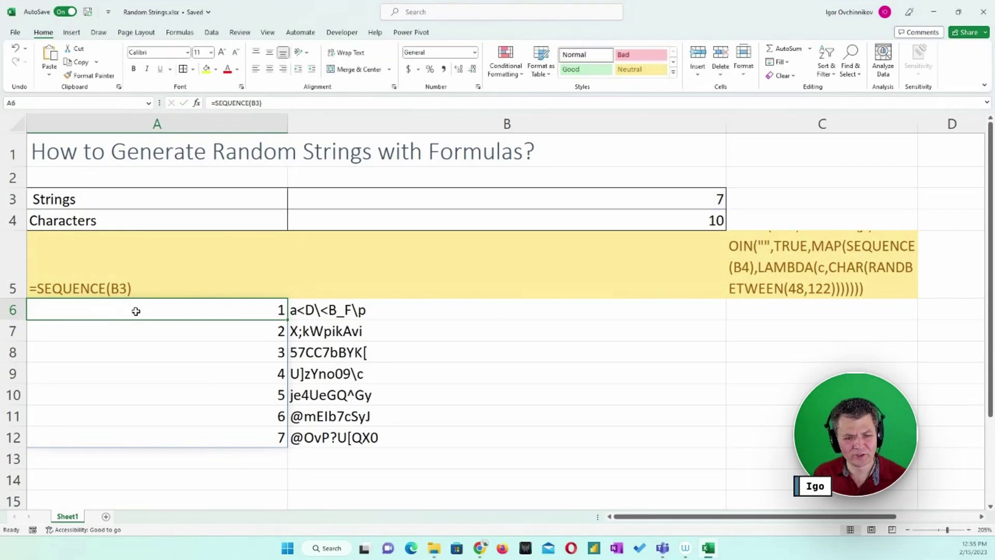
Replace the A6# reference in B6's outer MAP with the copied SEQUENCE(B3) expression and commit the formula.
{"action": "double_click", "coordinate": [333, 310]}
{"action": "double_click", "coordinate": [353, 310]}
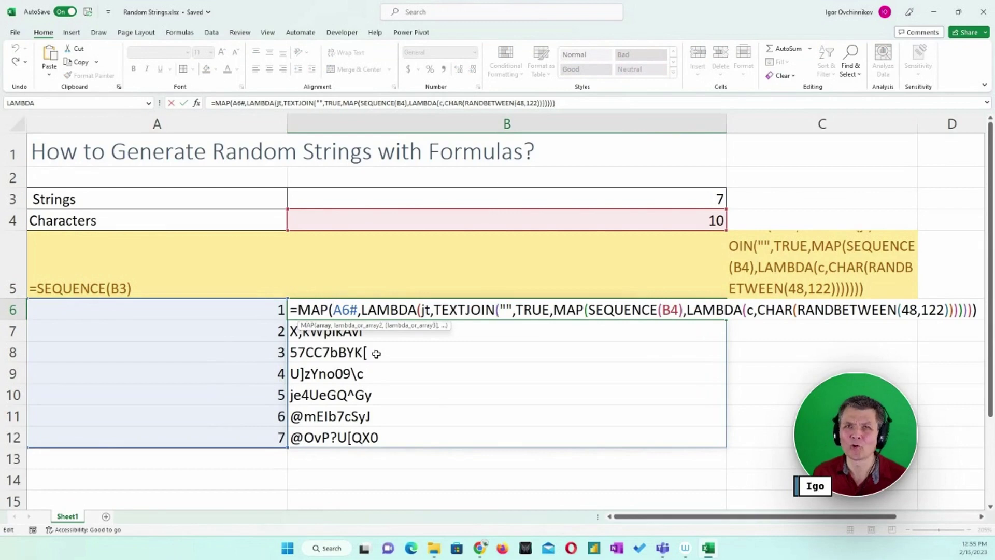
{"action": "key", "text": "BackSpace"}
{"action": "key", "text": "BackSpace"}
{"action": "key", "text": "BackSpace"}
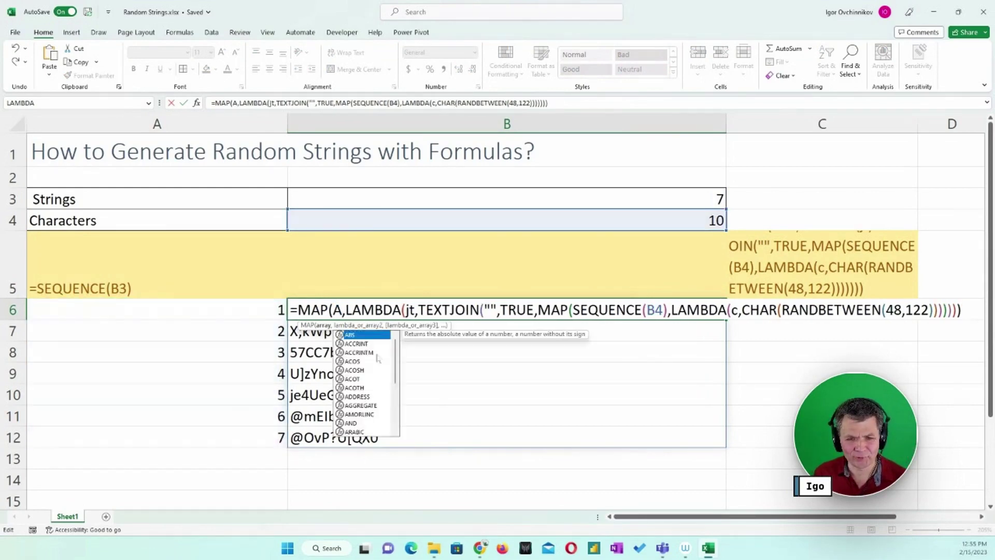
{"action": "key", "text": "ctrl+v"}
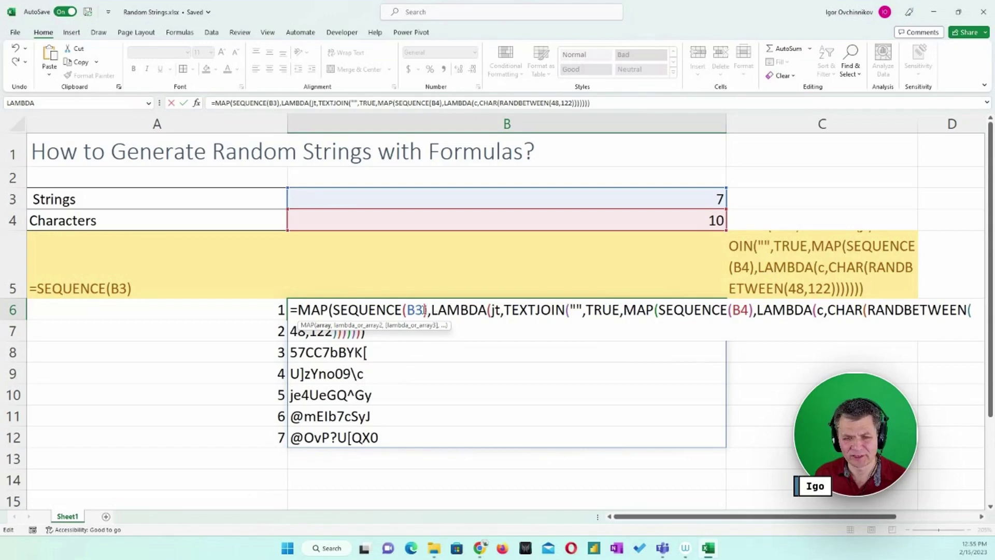
{"action": "key", "text": "Return"}
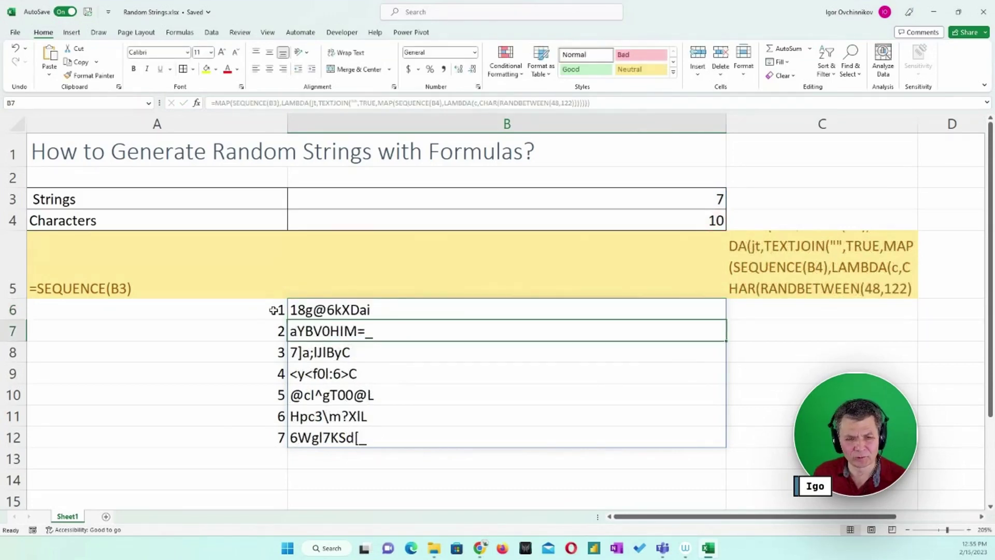
Try clearing the sequence numbers in A6:A12, check cell B6, and undo the deletion.
{"action": "left_click_drag", "start_coordinate": [274, 310], "coordinate": [274, 435]}
{"action": "key", "text": "Delete"}
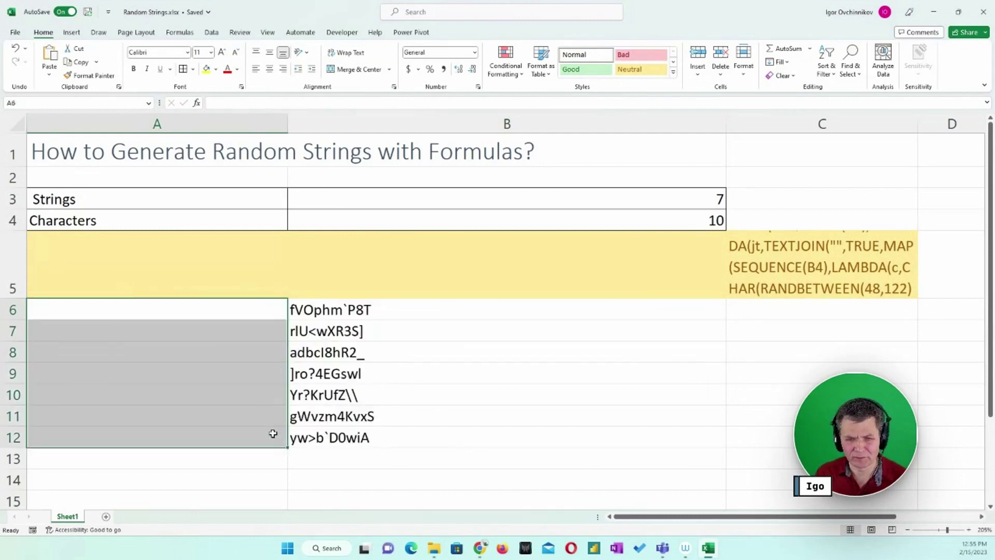
{"action": "left_click", "coordinate": [301, 307]}
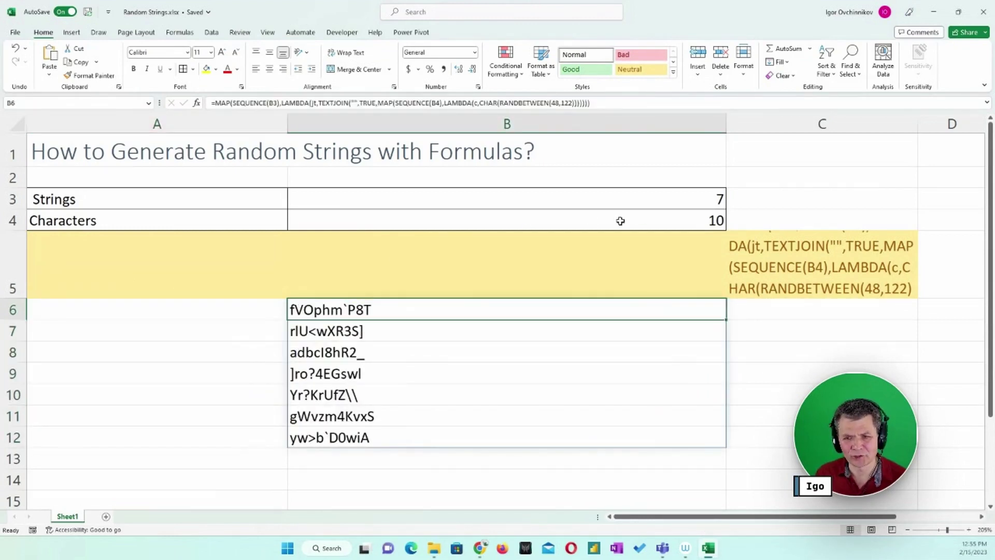
{"action": "key", "text": "ctrl+z"}
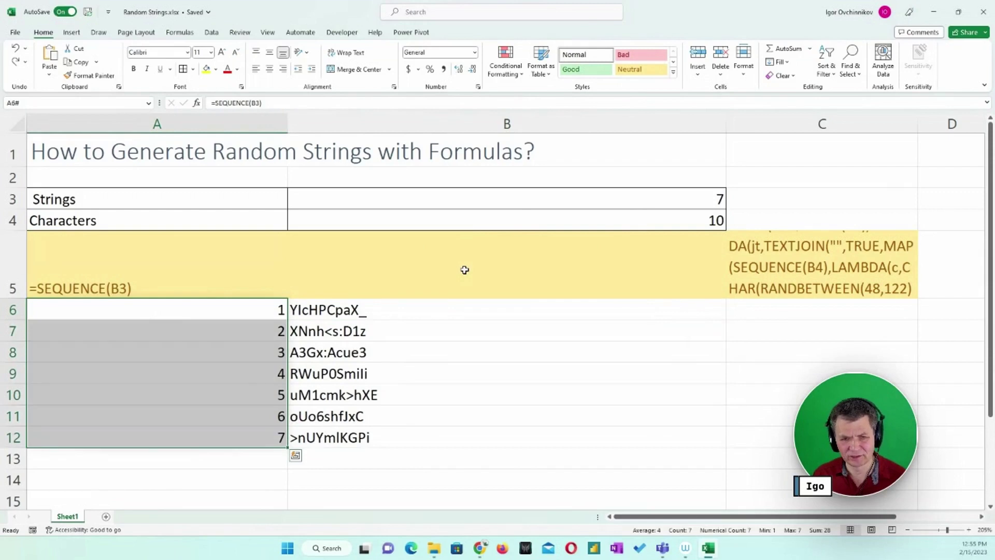
Set the Strings value in B3 to 10 and the Characters value in B4 to 15.
{"action": "left_click", "coordinate": [696, 201]}
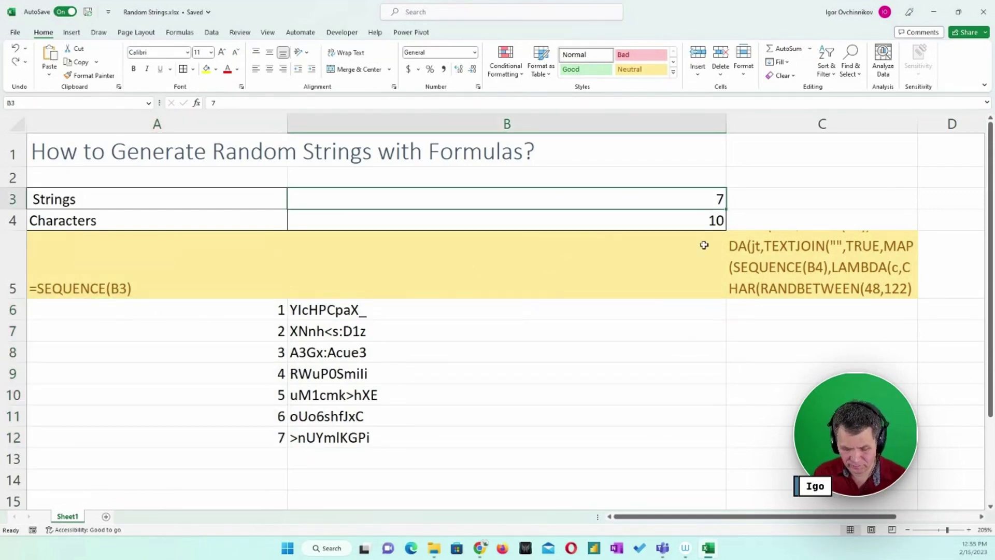
{"action": "type", "text": "10"}
{"action": "key", "text": "Return"}
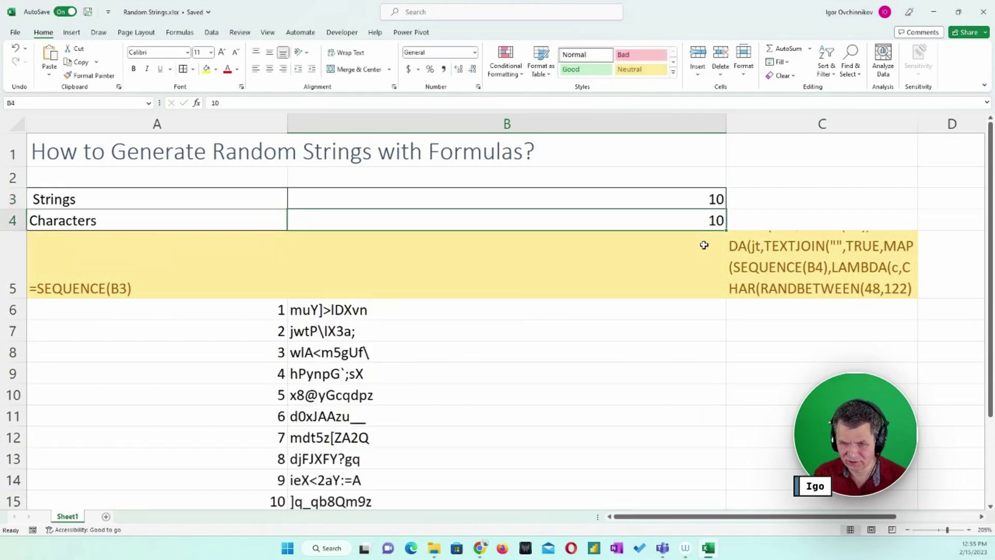
{"action": "type", "text": "15"}
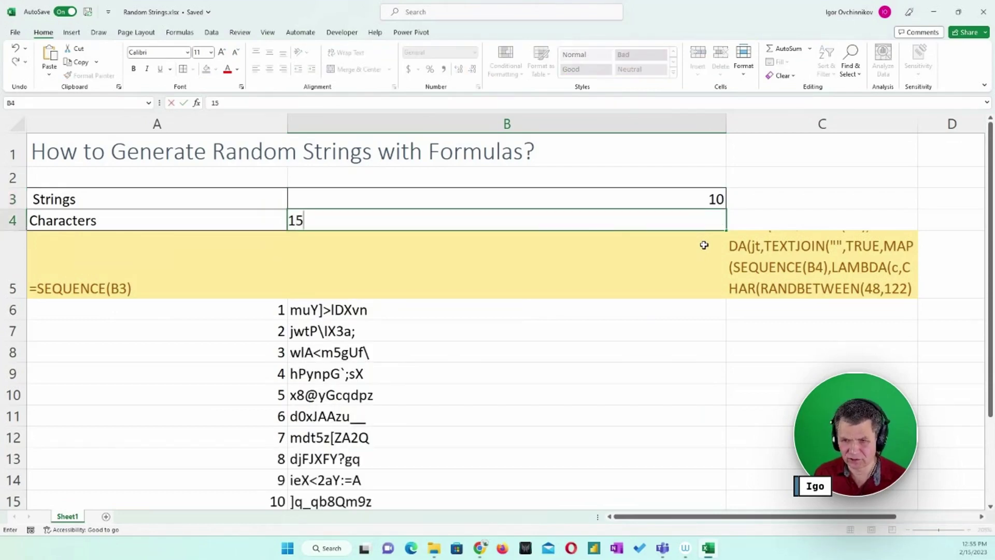
{"action": "key", "text": "Return"}
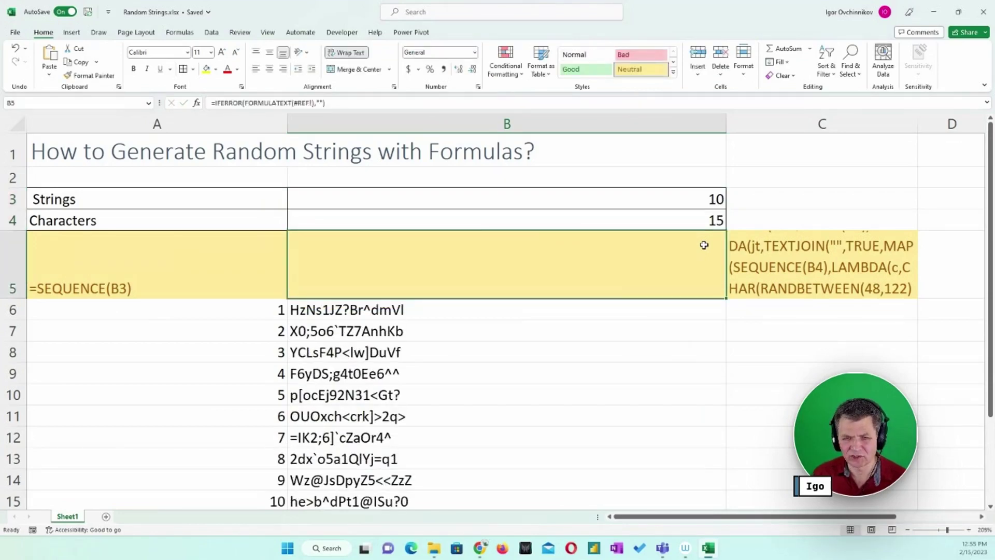
Look through the random strings spilled from B6 and recalculate the sheet to regenerate them.
{"action": "left_click", "coordinate": [537, 313]}
{"action": "scroll", "coordinate": [538, 405], "scroll_direction": "down", "scroll_amount": 1}
{"action": "scroll", "coordinate": [539, 409], "scroll_direction": "down", "scroll_amount": 3}
{"action": "scroll", "coordinate": [539, 408], "scroll_direction": "up", "scroll_amount": 3}
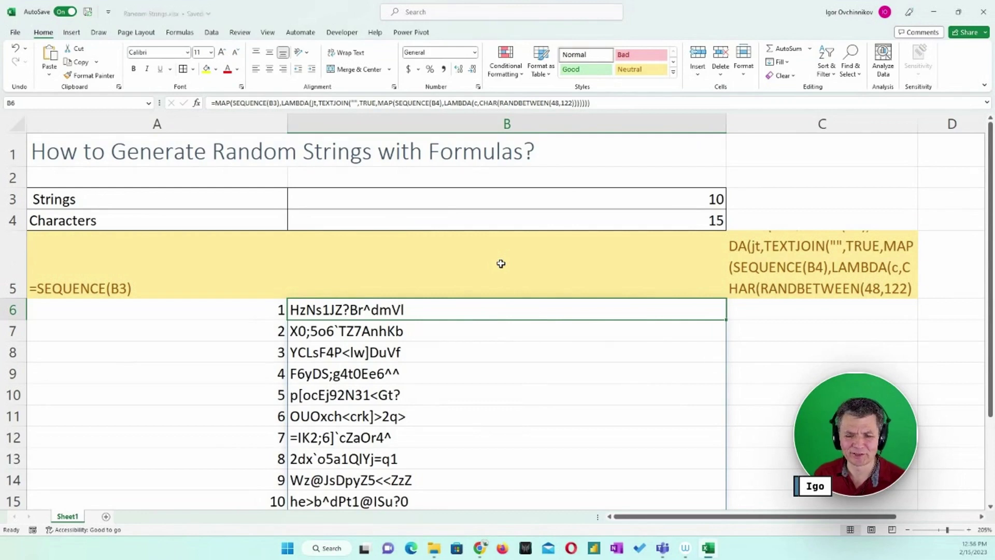
{"action": "key", "text": "F9"}
Set the Strings value in B3 to 5 and the Characters value in B4 to 20.
{"action": "left_click", "coordinate": [693, 201]}
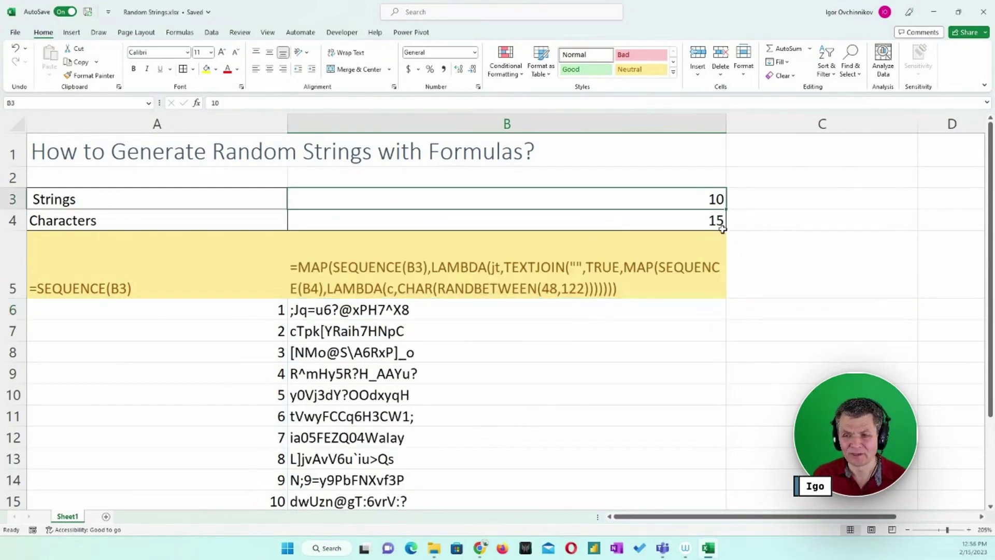
{"action": "type", "text": "5"}
{"action": "key", "text": "Return"}
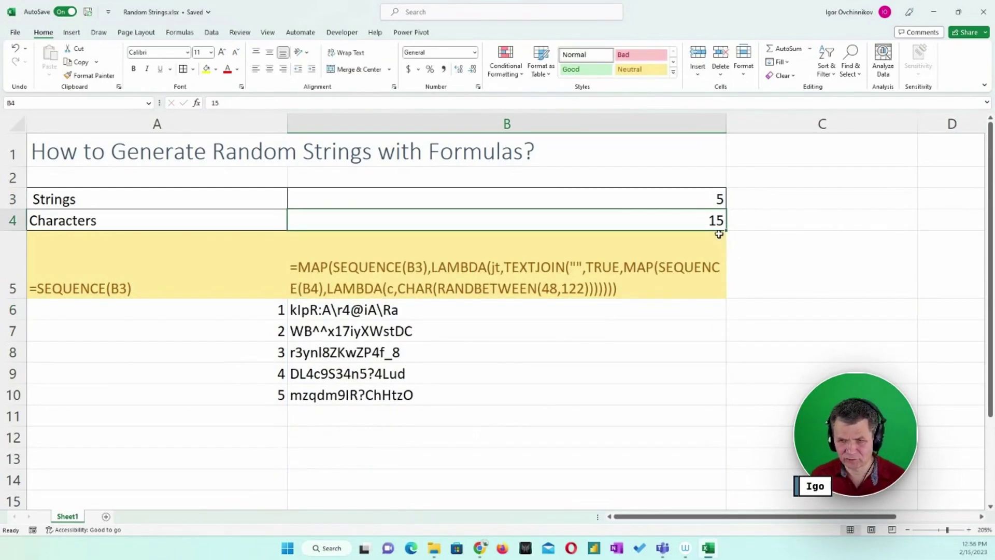
{"action": "type", "text": "20"}
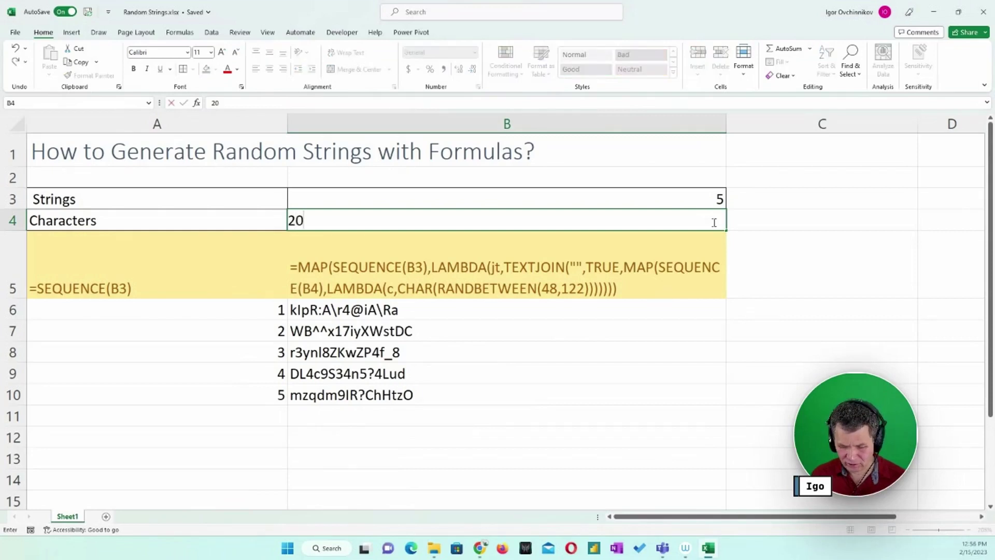
{"action": "key", "text": "Return"}
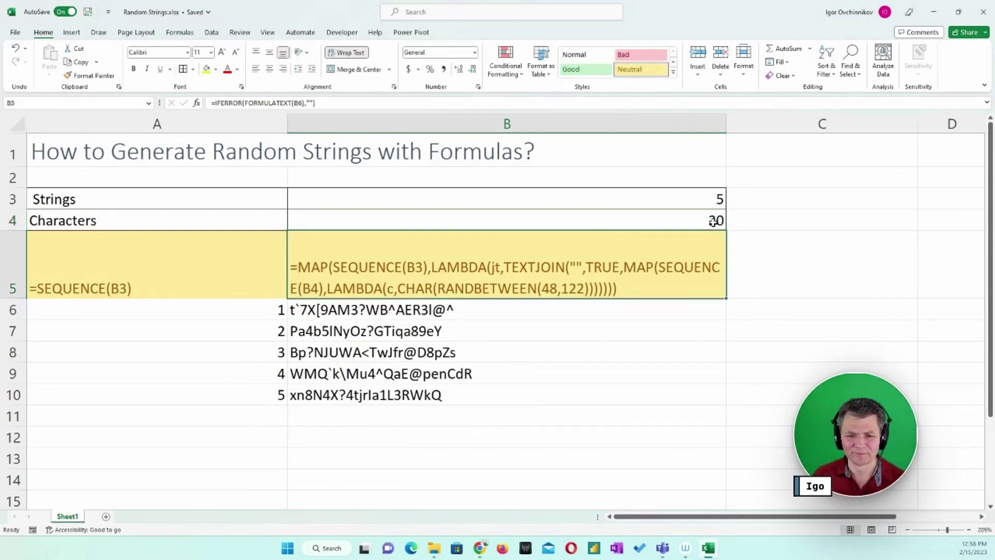